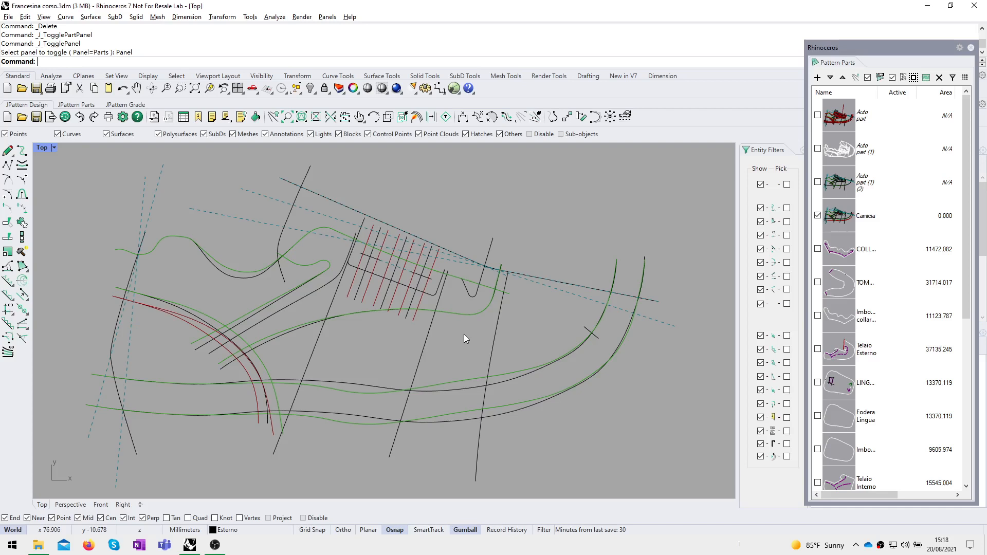
mouse_move(208, 259)
right_down()
mouse_move(219, 250)
mouse_move(215, 262)
right_up()
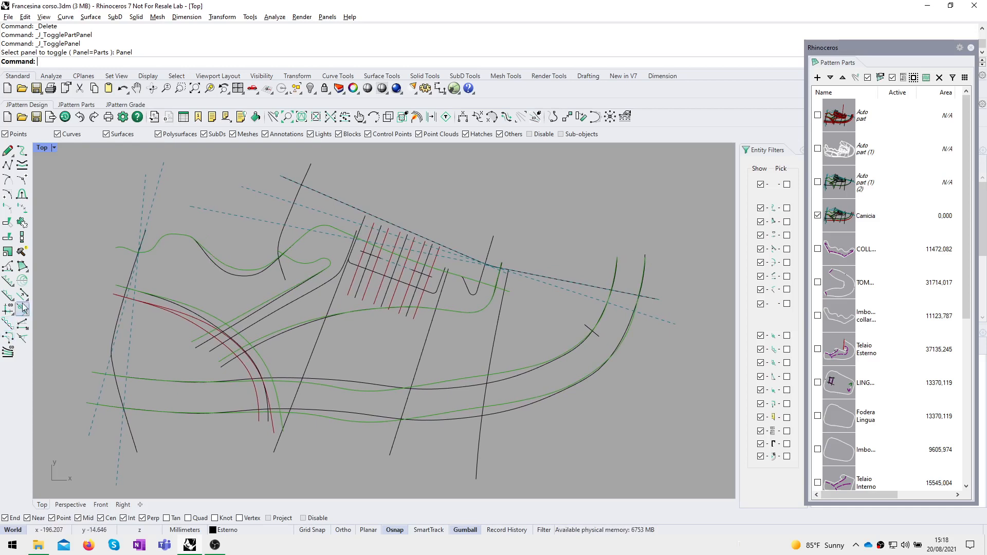
right_drag(273, 328, 290, 319)
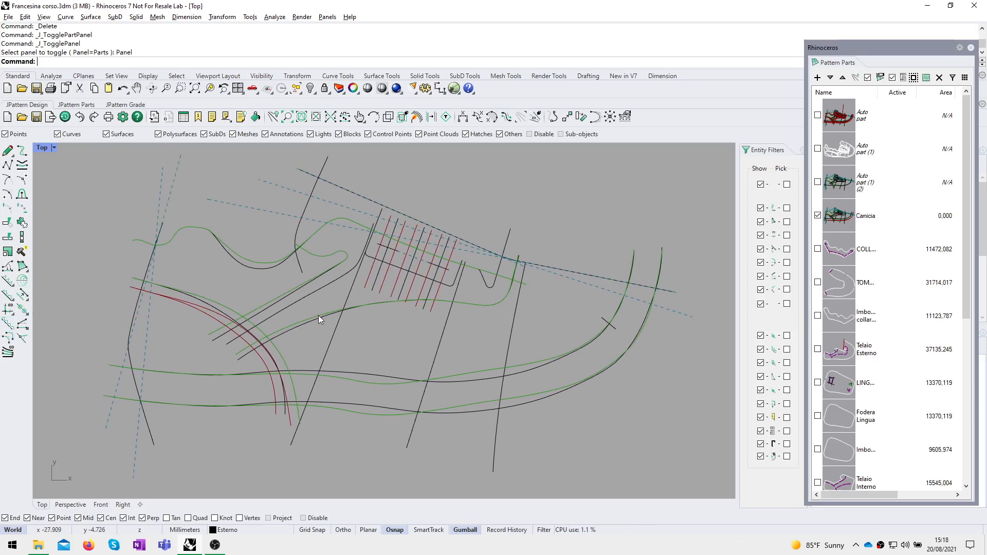
scroll(369, 370, up, 2)
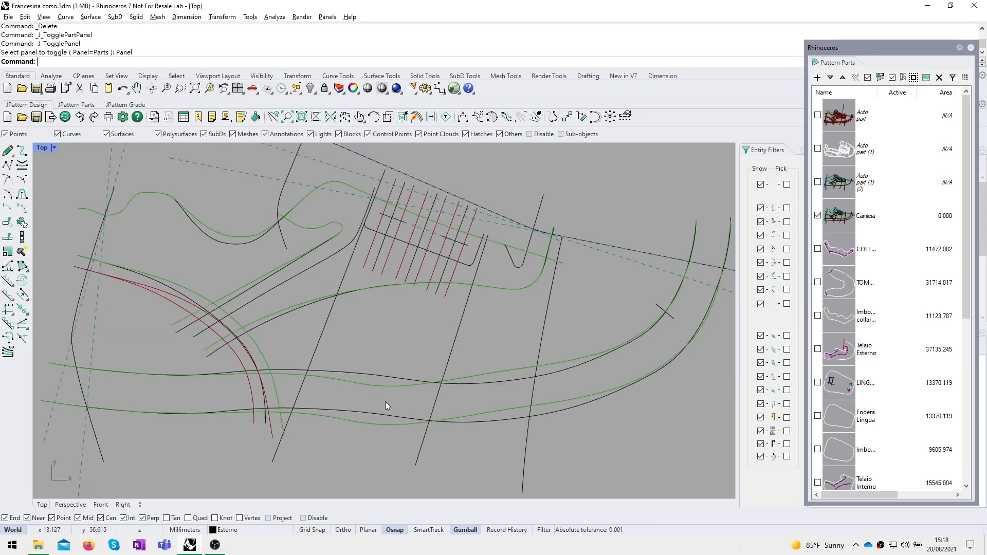
mouse_move(401, 320)
right_down()
mouse_move(379, 338)
mouse_move(380, 324)
right_up()
right_drag(523, 350, 457, 337)
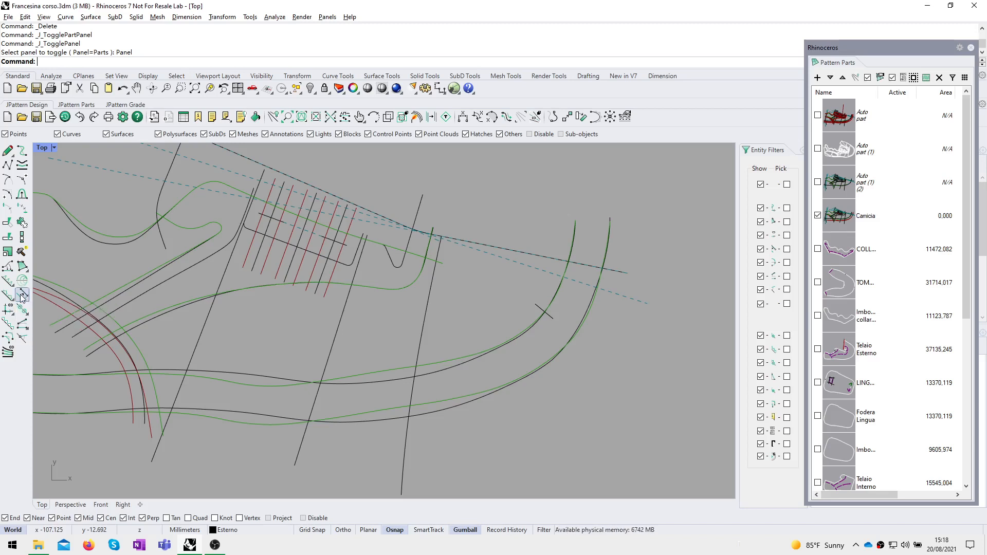
Step: Create a 10 mm margin along the upper of the two long black bottom curves
right_drag(313, 303, 370, 260)
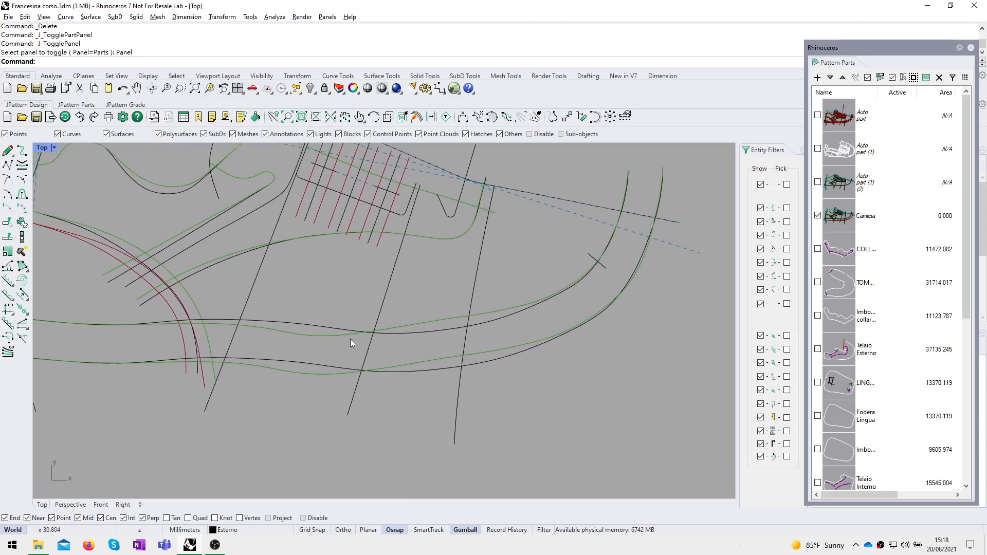
click(334, 329)
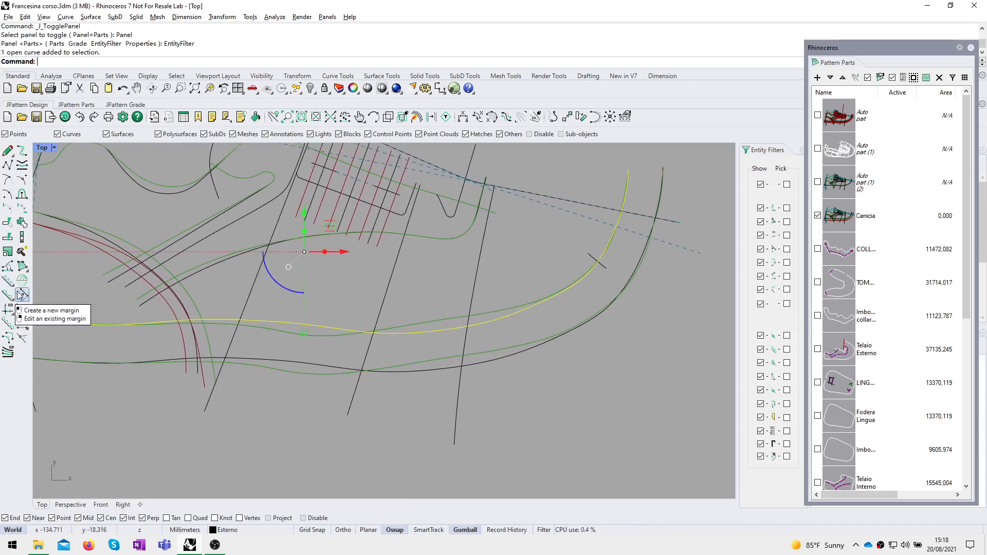
key(Escape)
click(334, 329)
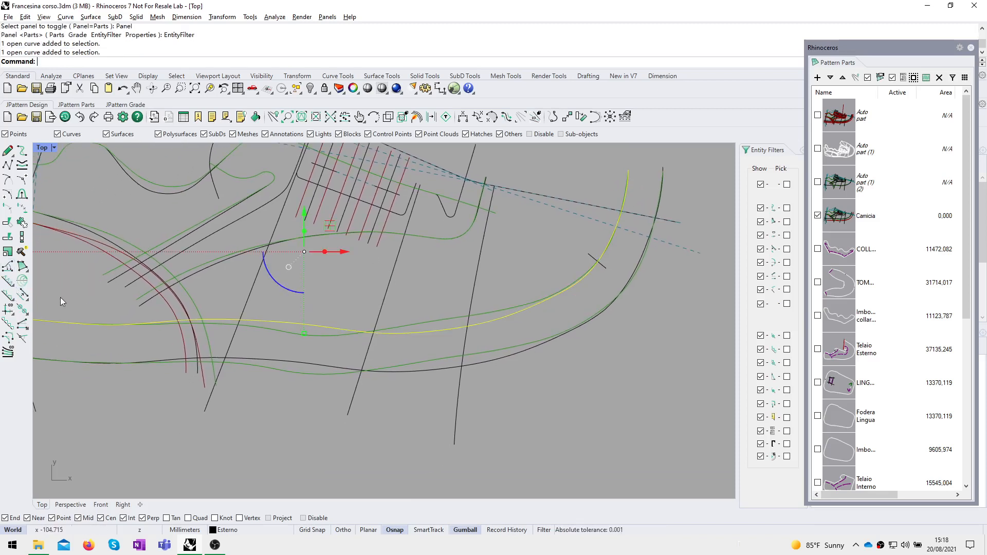
click(22, 296)
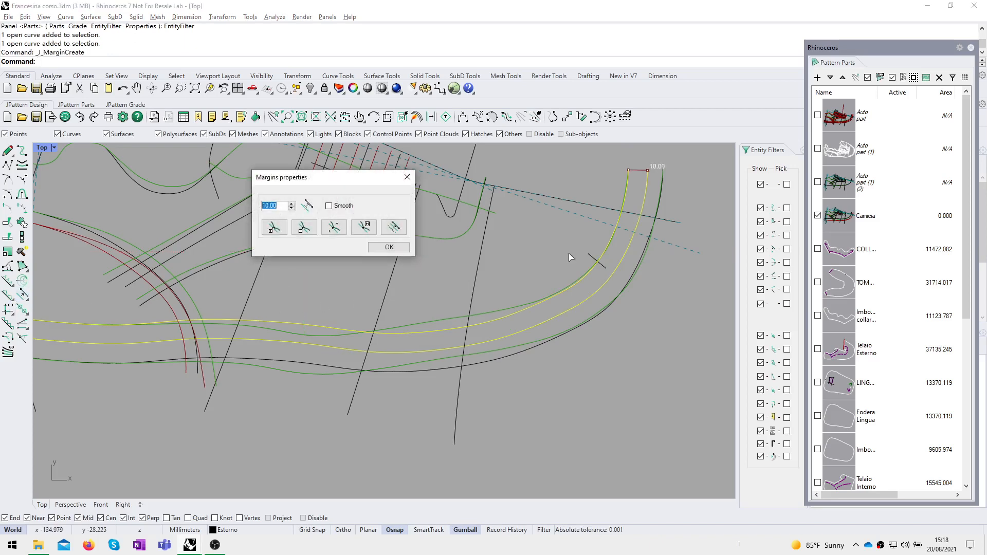
click(383, 247)
Step: Create a second margin of 7 mm from the same upper black bottom curve
click(282, 323)
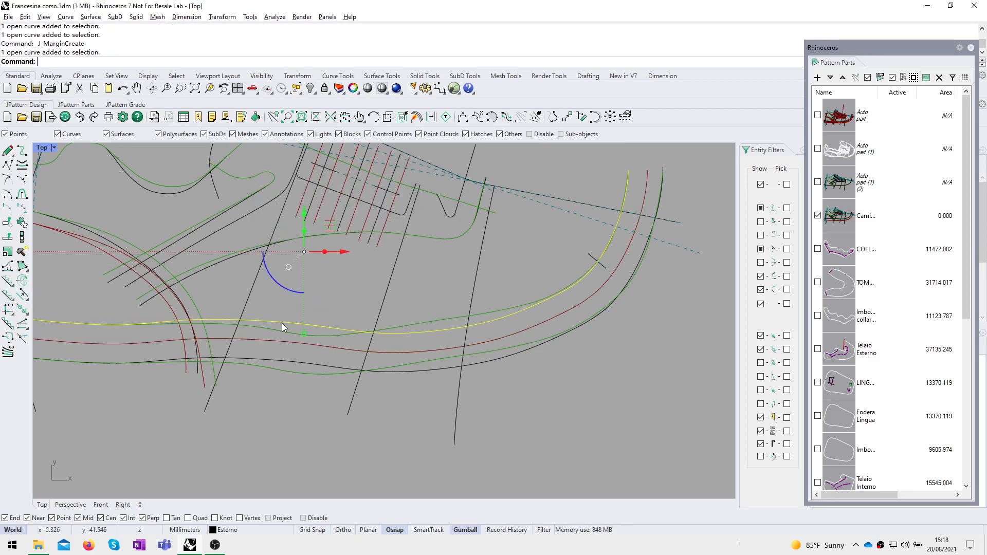
click(23, 296)
text(7)
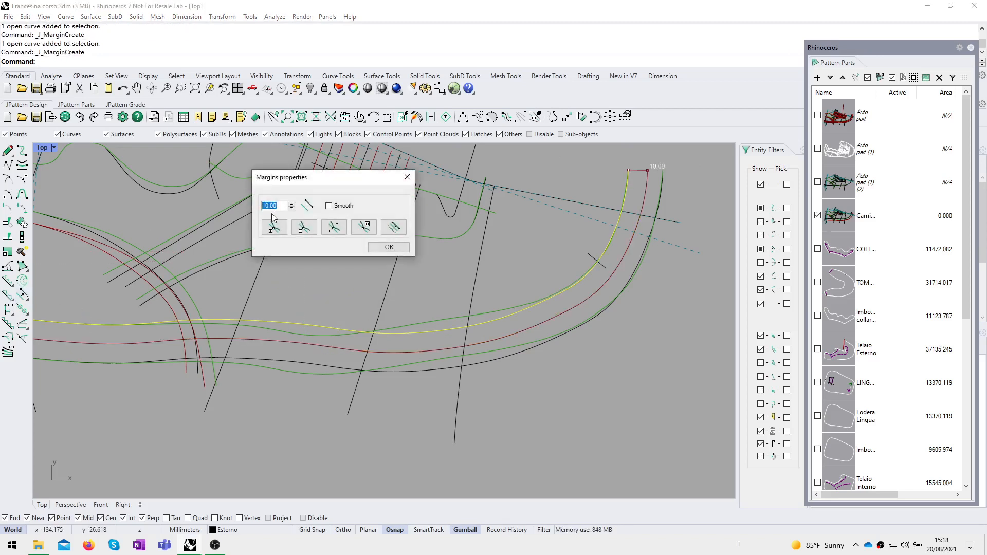
key(Return)
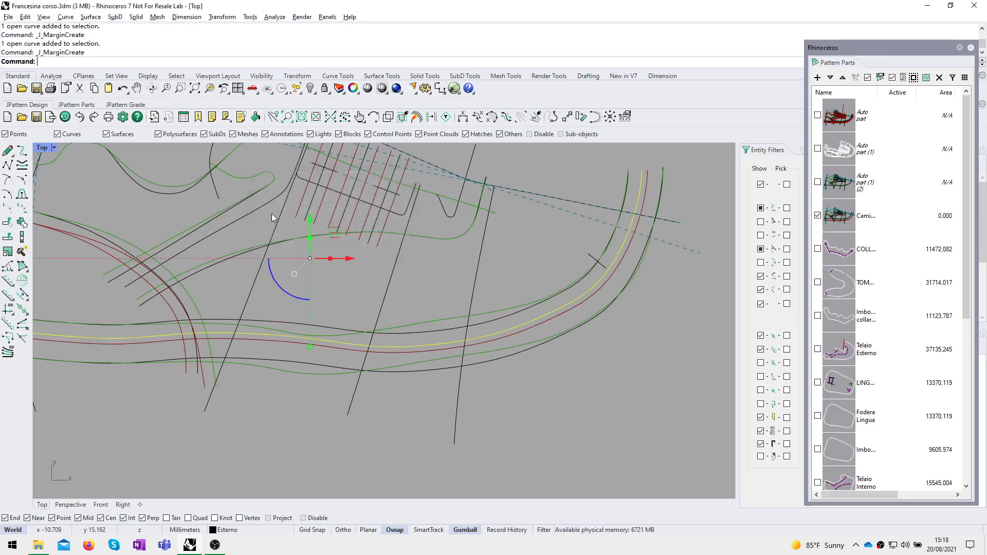
key(Escape)
click(356, 341)
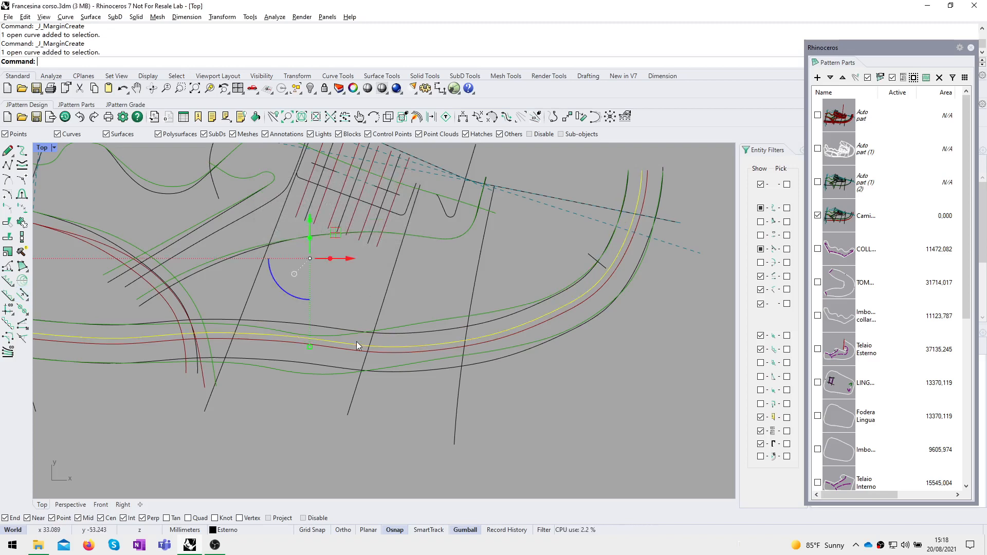
key(Escape)
click(22, 294)
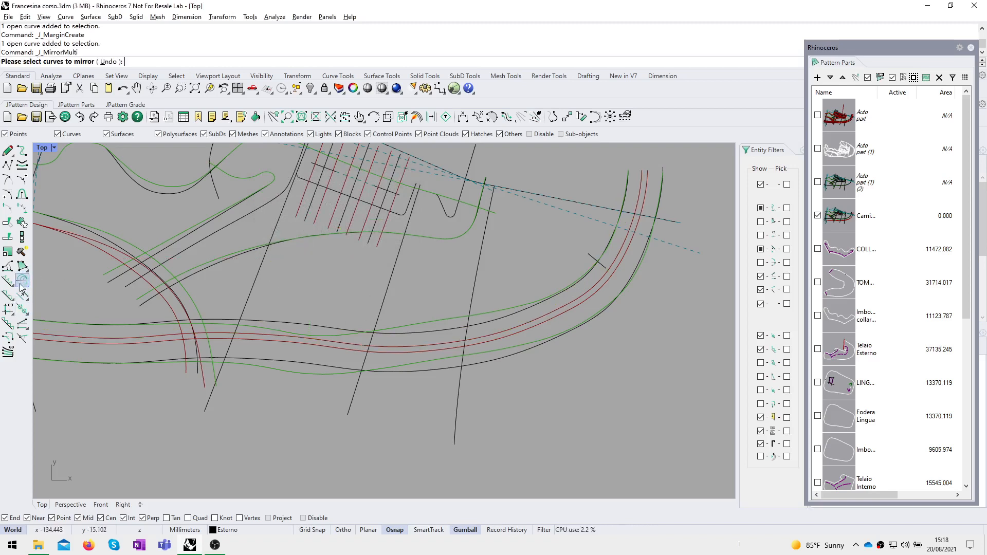
click(22, 280)
click(303, 326)
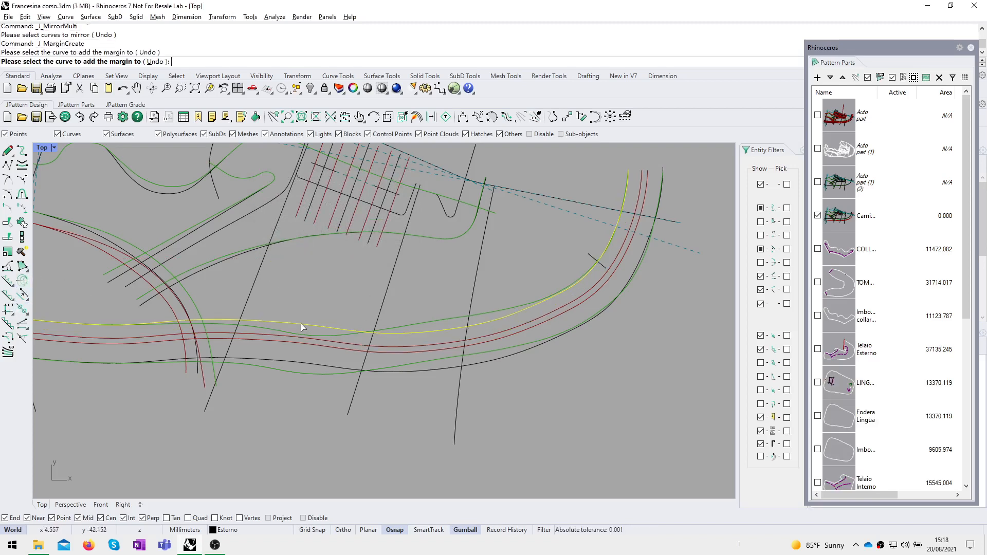
click(274, 207)
double_click(273, 207)
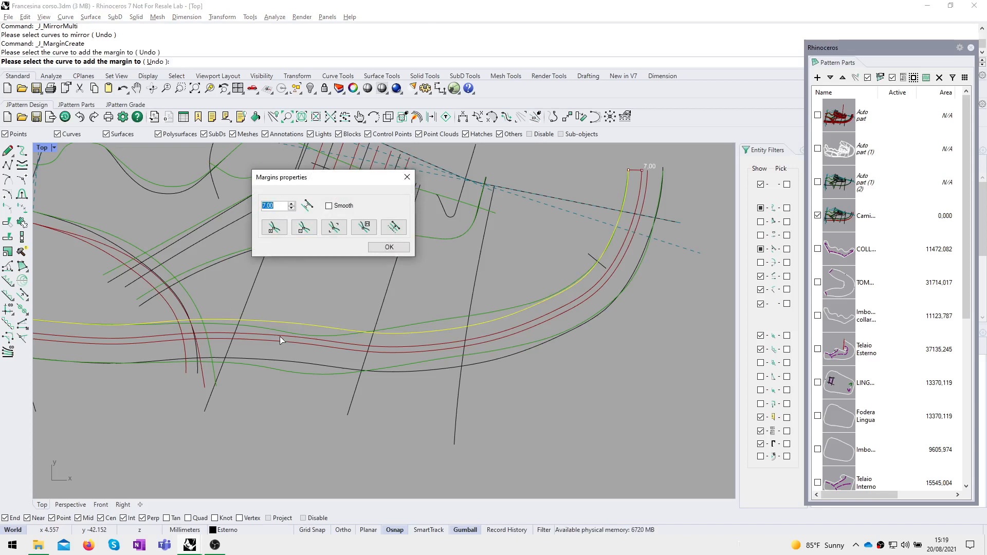
key(Escape)
Step: Delete both red margin curves between the two long bottom curves
scroll(329, 341, up, 6)
scroll(338, 346, up, 2)
drag(400, 384, 372, 320)
key(Delete)
scroll(362, 341, down, 10)
right_drag(354, 353, 355, 383)
scroll(335, 403, down, 2)
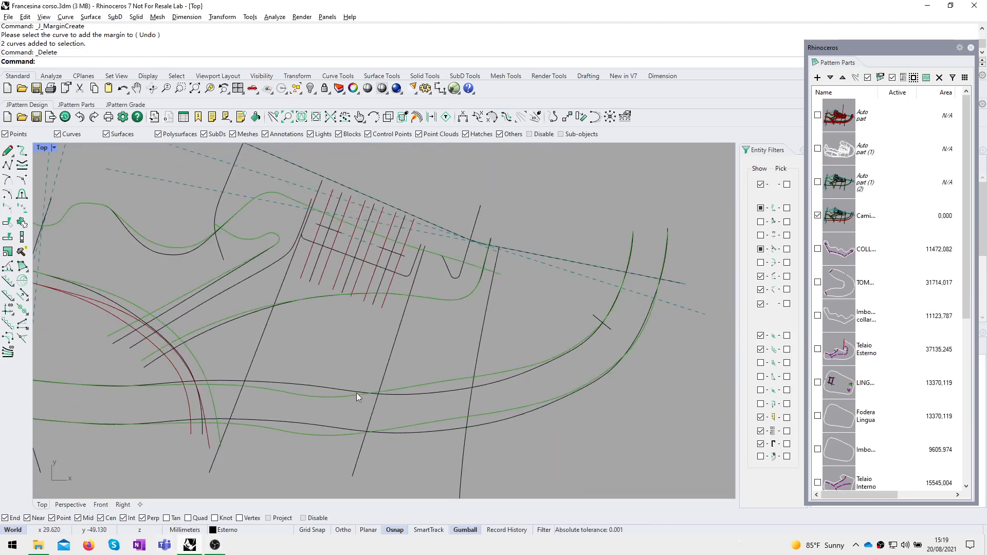
right_drag(356, 393, 371, 369)
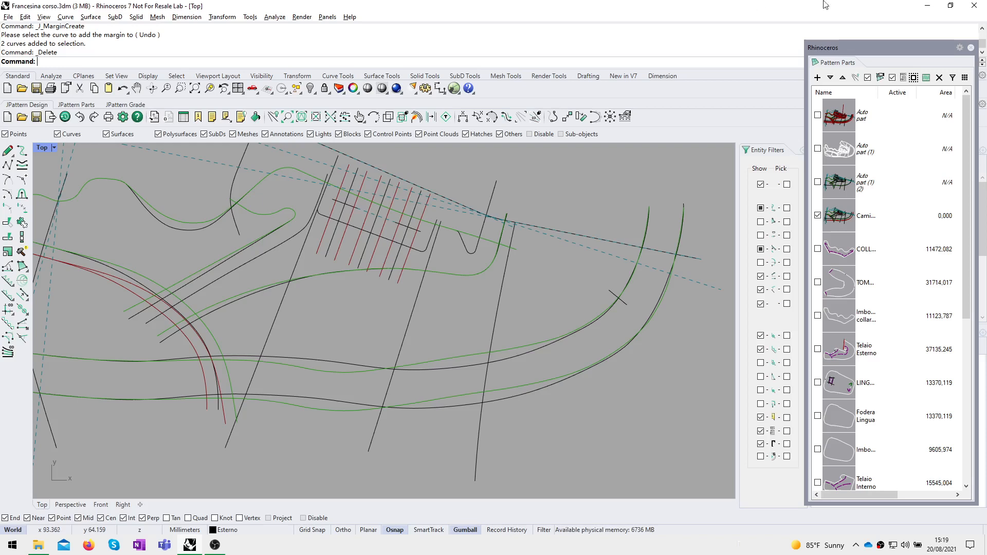
right_drag(464, 317, 467, 299)
right_click(534, 85)
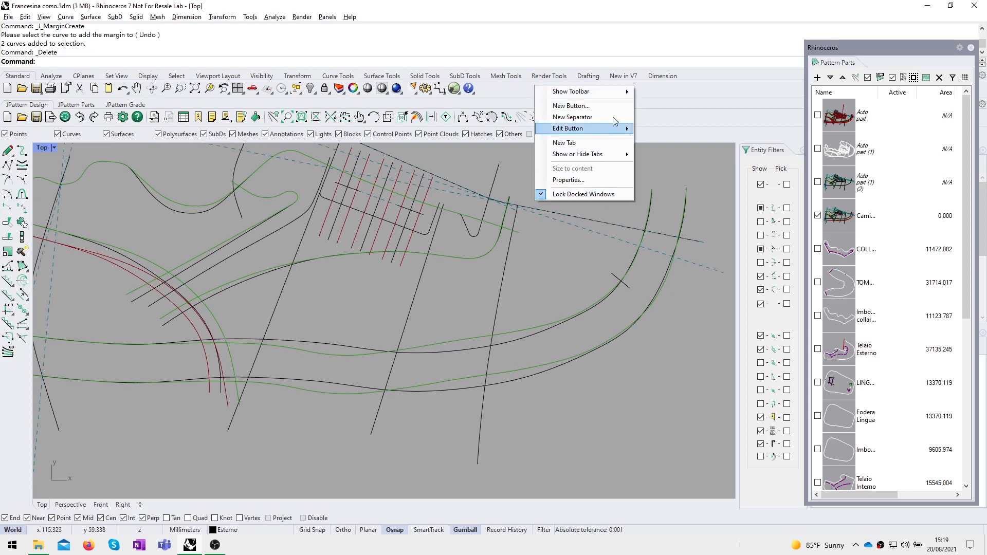
click(489, 306)
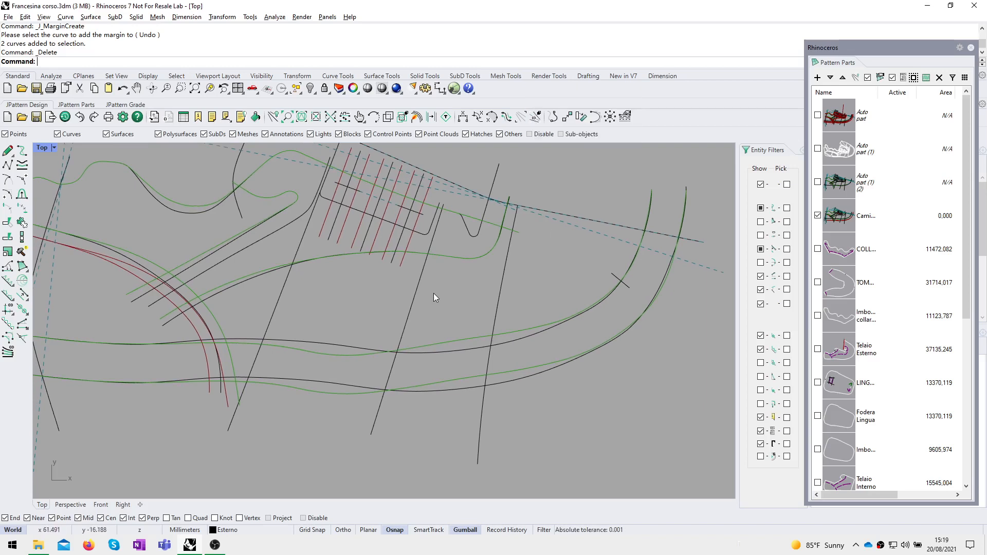
right_drag(442, 291, 407, 296)
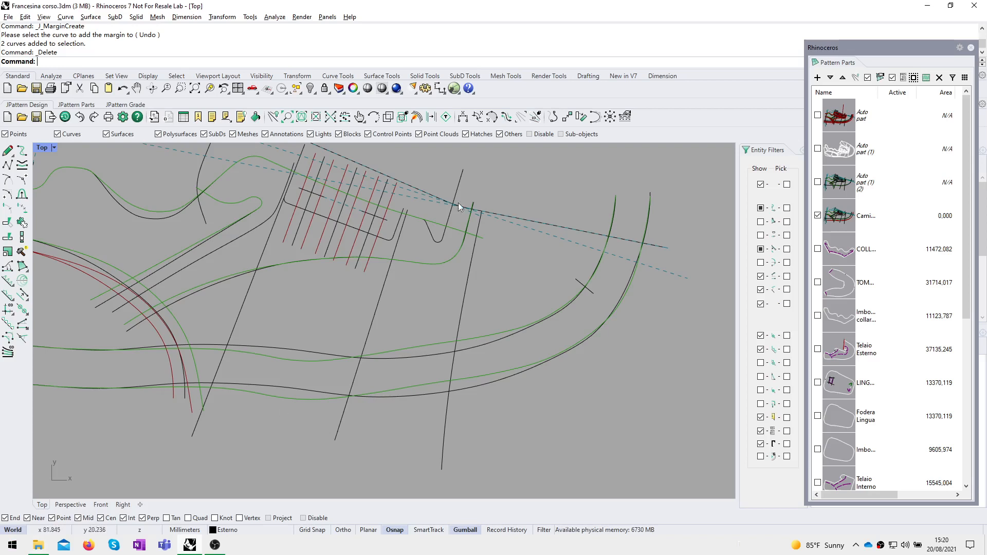
Step: Display the Margins Example toolbar and place it in the empty area above the toe curves
right_click(496, 92)
mouse_move(544, 97)
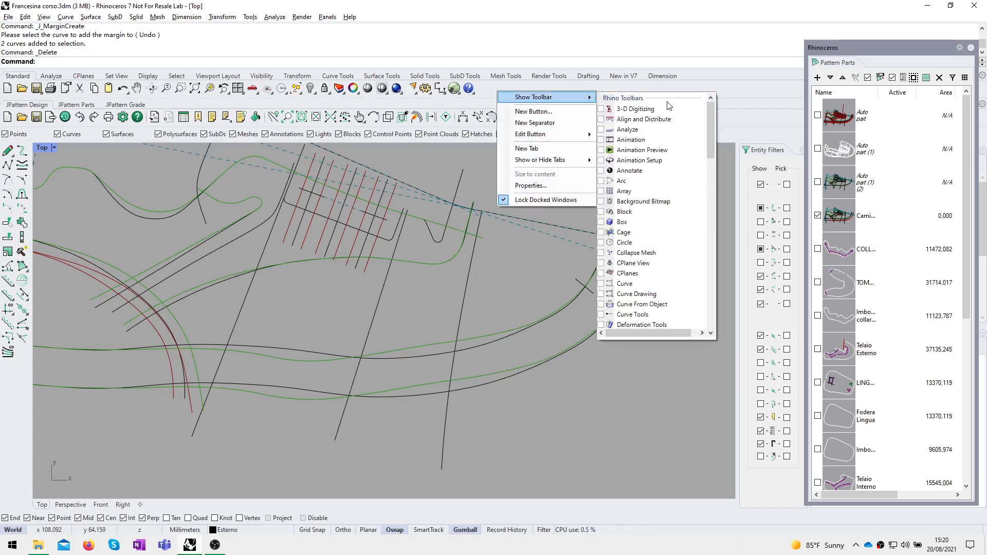
drag(710, 127, 711, 222)
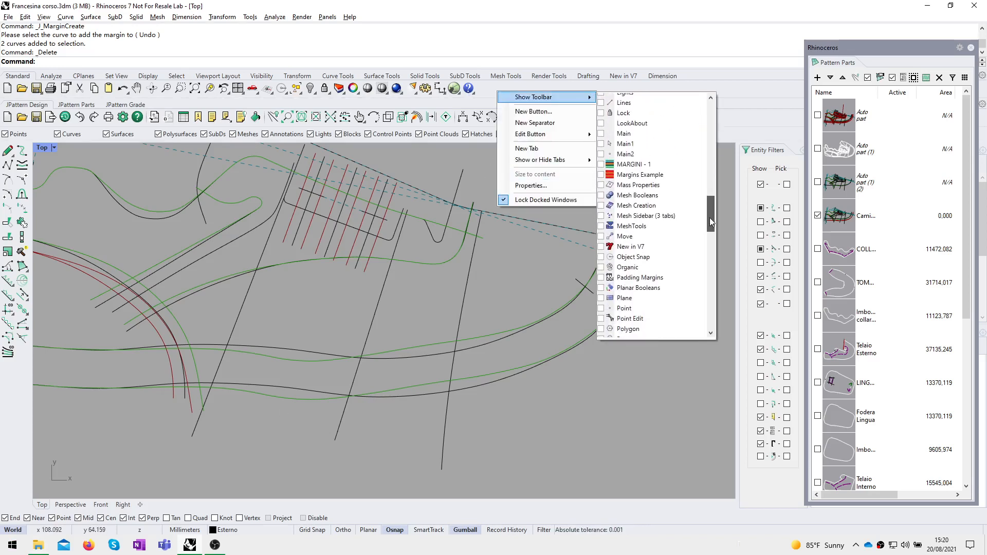
click(638, 175)
click(499, 282)
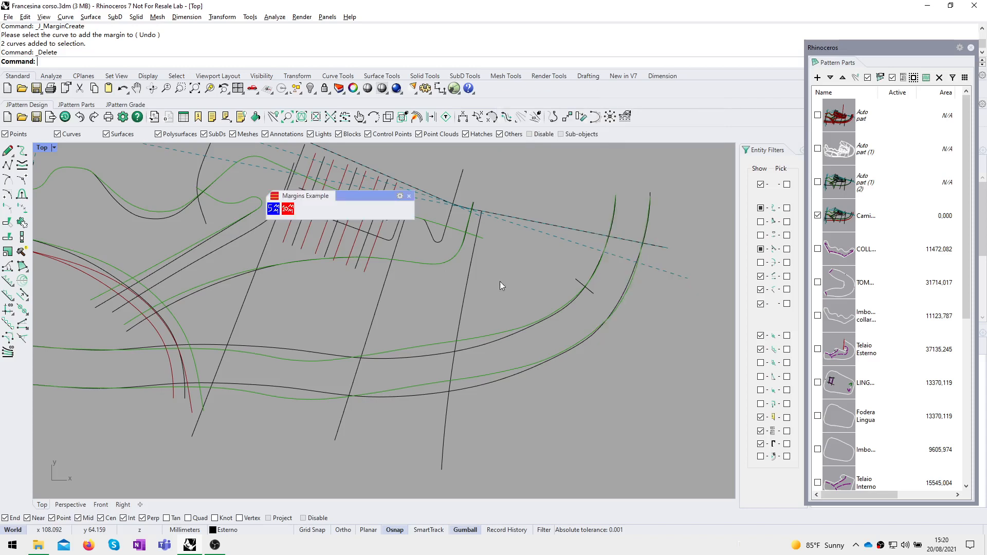
drag(329, 196, 511, 229)
drag(588, 248, 591, 190)
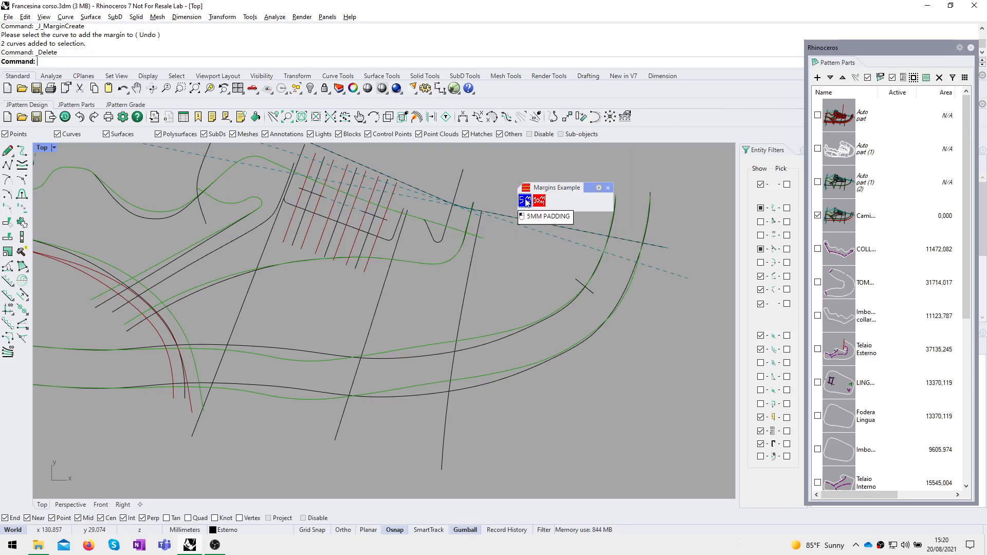
Step: Apply the 5 mm padding preset to the upper green bottom curve and check the new margin's properties
click(525, 203)
click(409, 346)
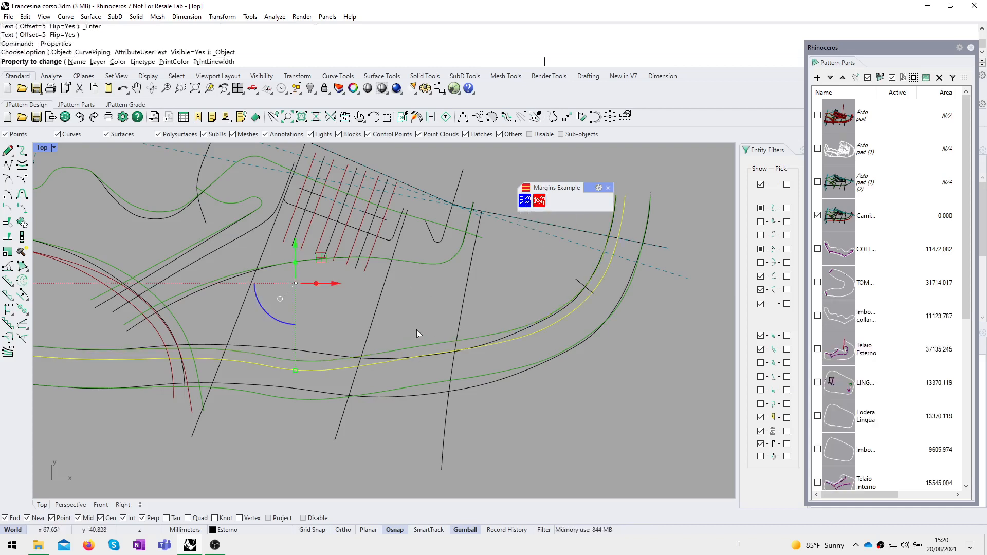
double_click(300, 370)
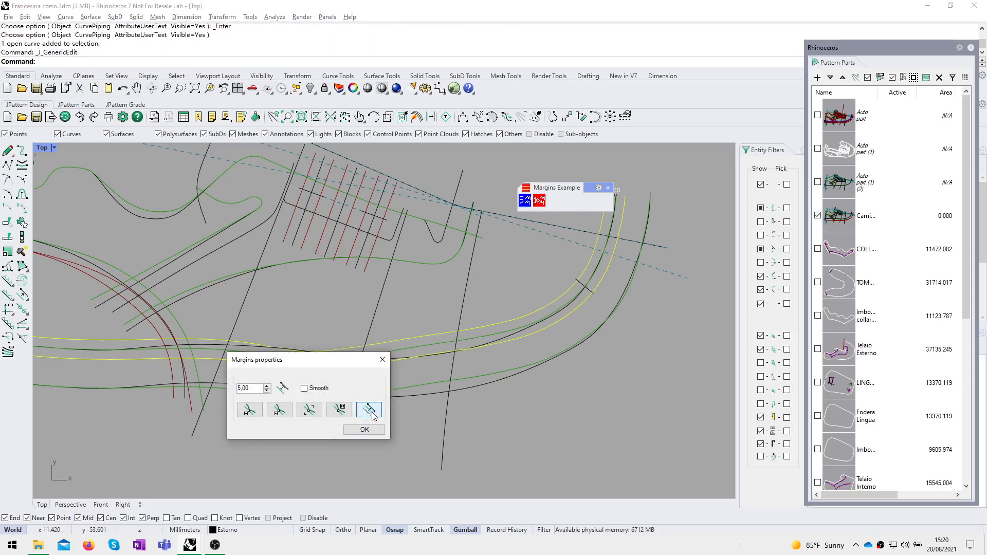
click(382, 359)
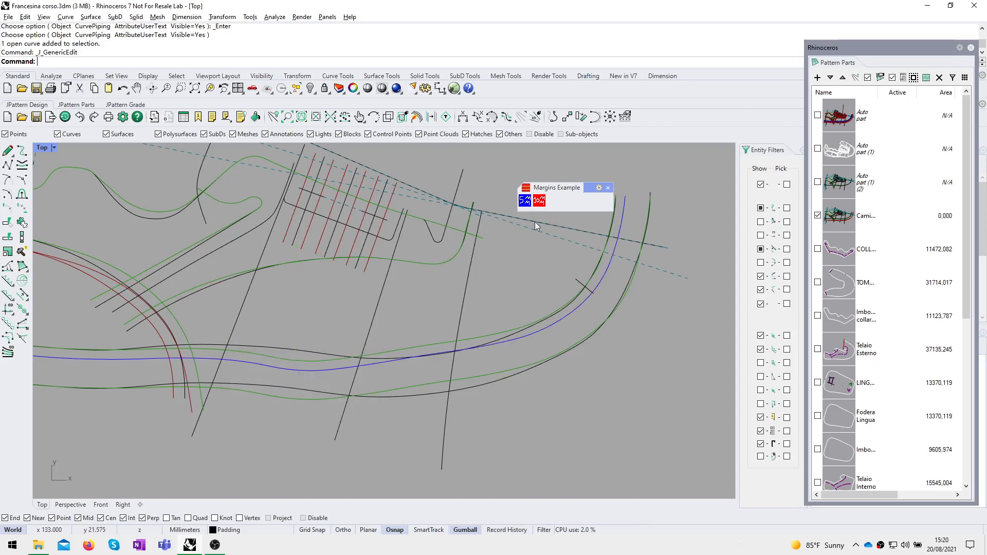
Step: Apply the 10 mm margin preset to the same upper green bottom curve
click(539, 200)
click(388, 352)
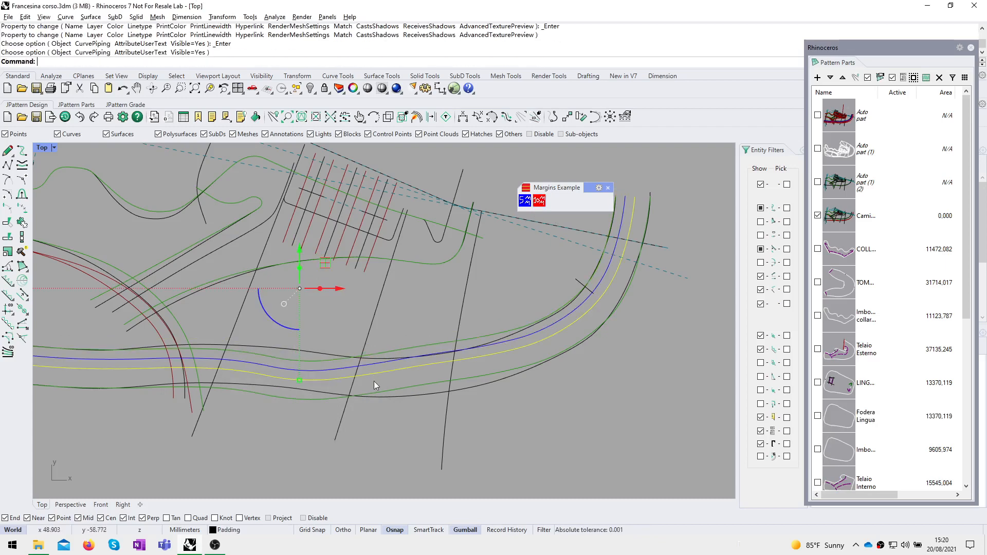
scroll(369, 375, up, 4)
scroll(386, 365, up, 3)
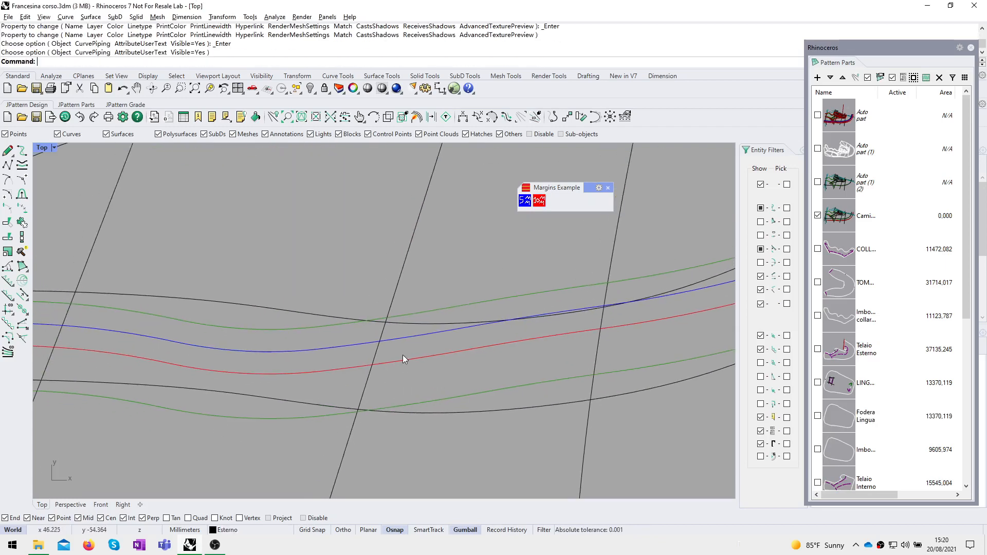
Step: Select the blue and red margin curves together and check their layer and display colour in the object properties
drag(390, 388, 368, 329)
click(389, 392)
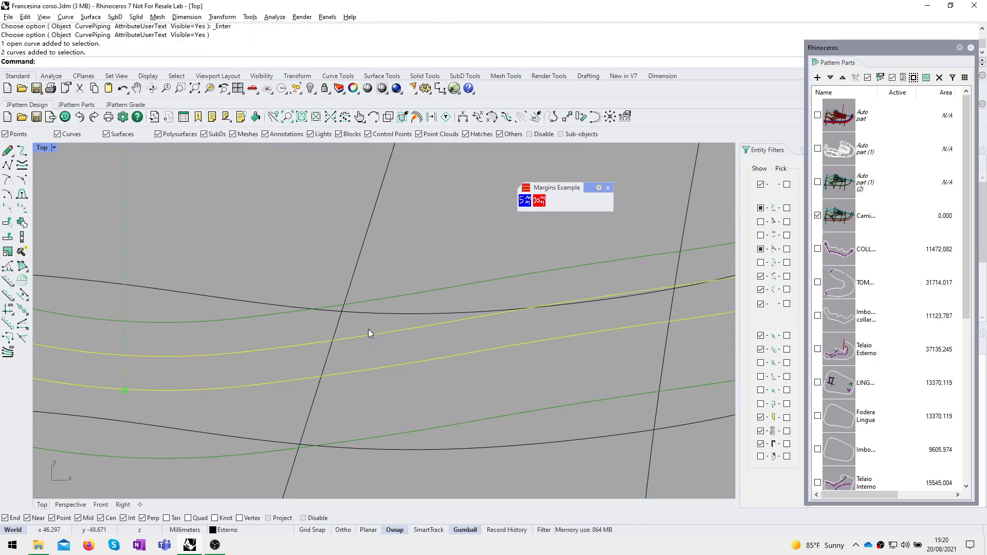
click(443, 394)
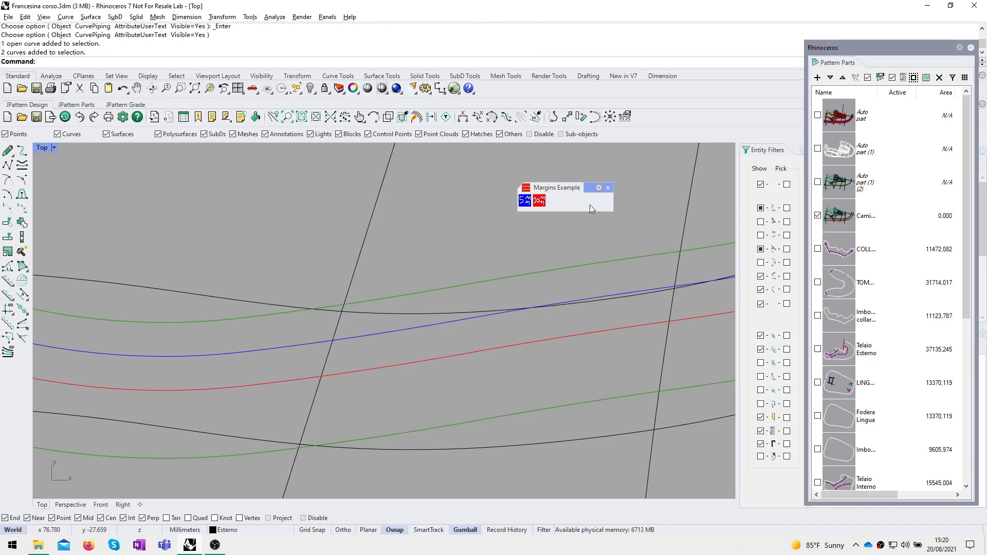
drag(387, 368, 378, 330)
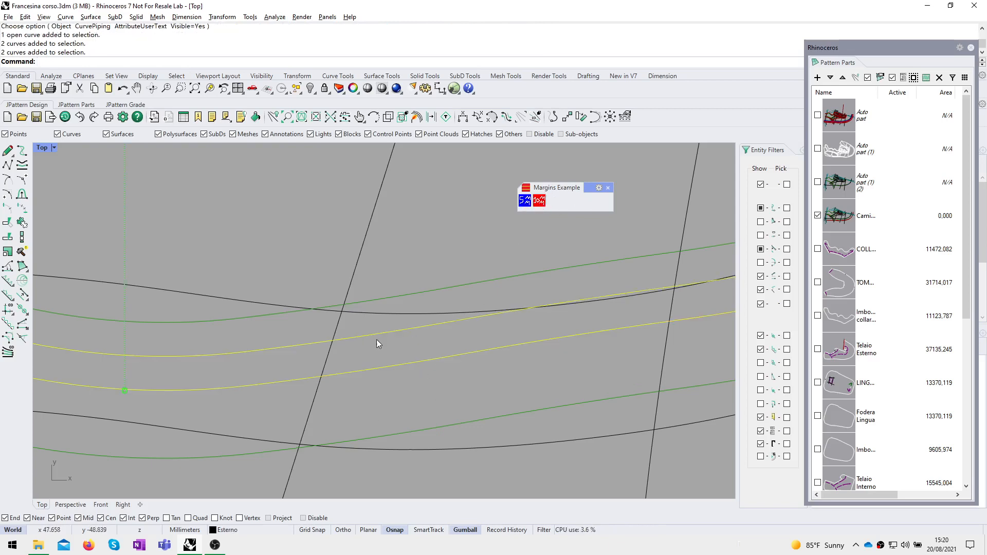
drag(850, 45, 607, 43)
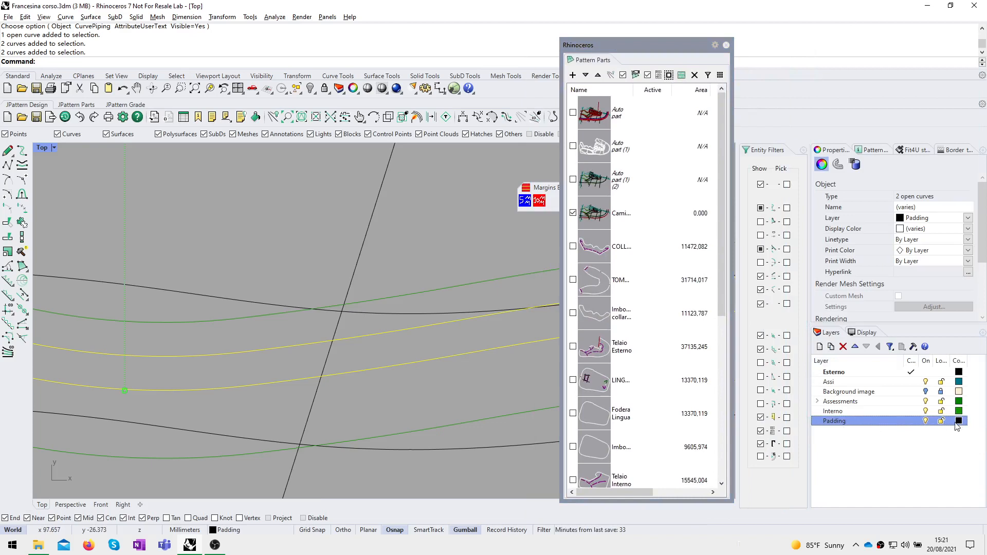
drag(647, 45, 898, 50)
click(487, 217)
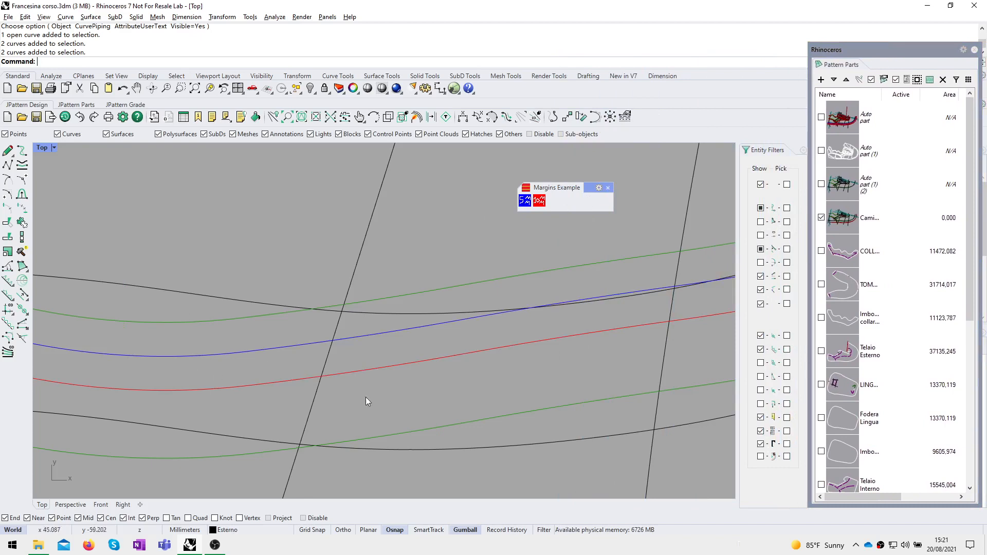
Step: Delete the blue and red preset margins from the pattern
drag(365, 398, 365, 324)
key(Delete)
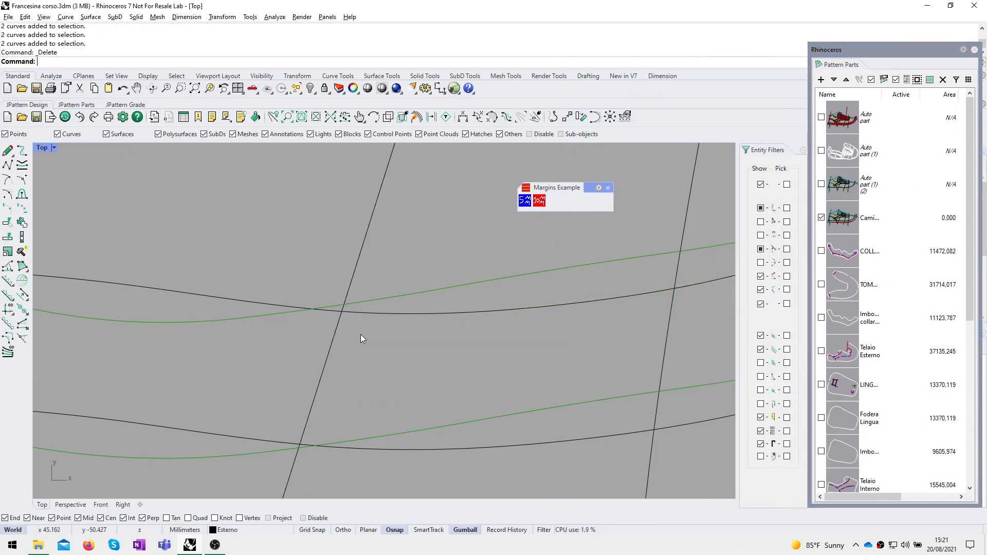
scroll(360, 334, down, 3)
right_drag(360, 334, 346, 374)
scroll(360, 375, down, 2)
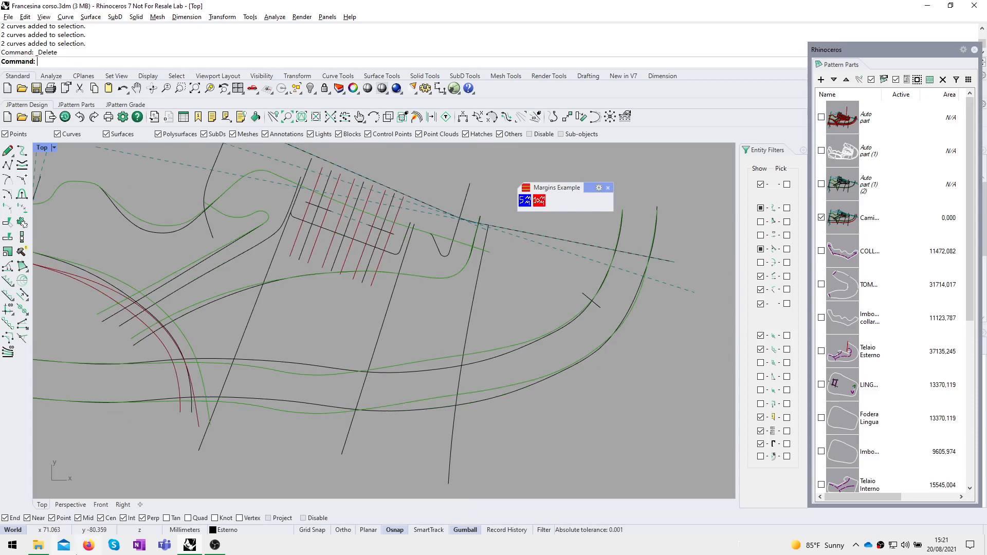
click(210, 548)
click(211, 548)
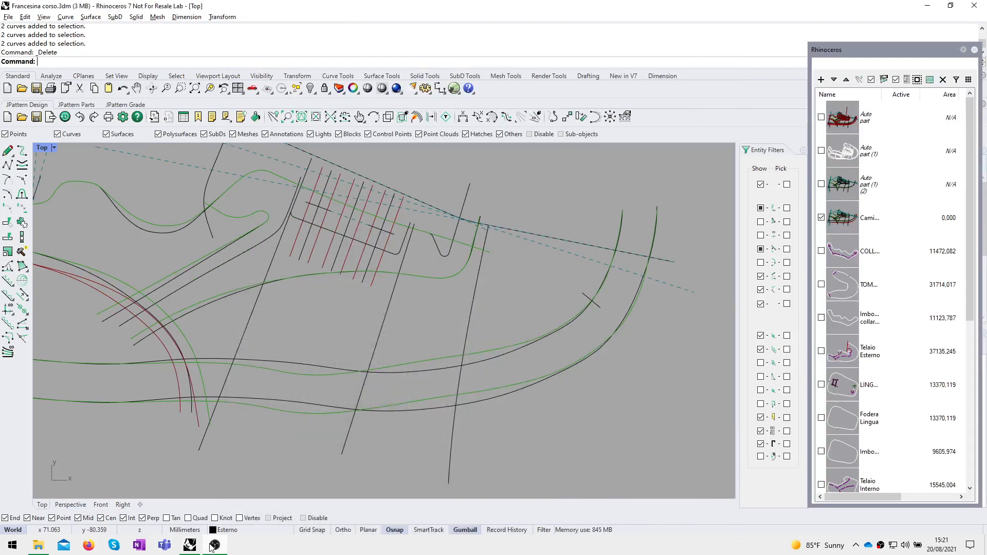
mouse_move(397, 378)
right_down()
mouse_move(436, 392)
mouse_move(406, 369)
right_up()
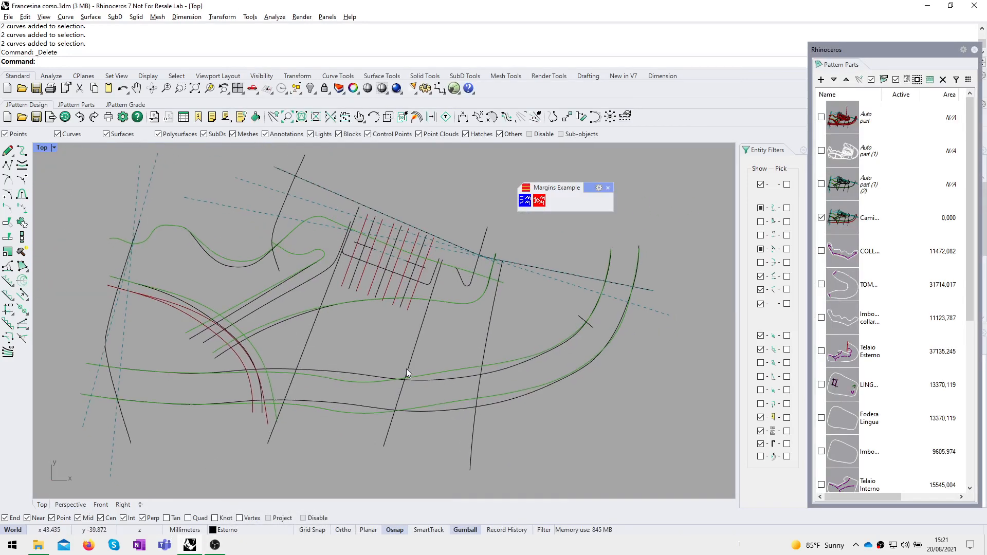
scroll(414, 368, up, 3)
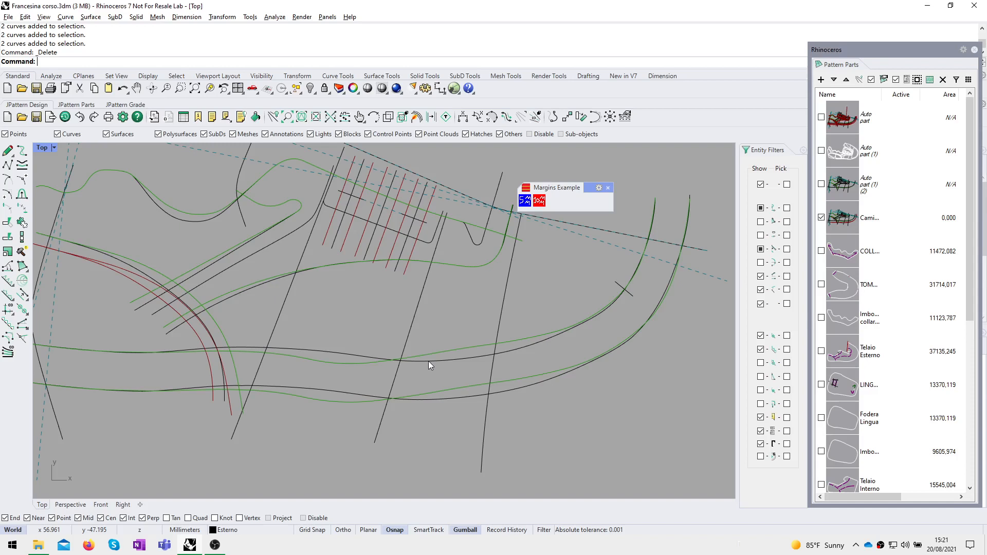
Step: Close the Margins Example toolbar and leave all pattern curves deselected
click(608, 190)
right_drag(489, 332, 492, 311)
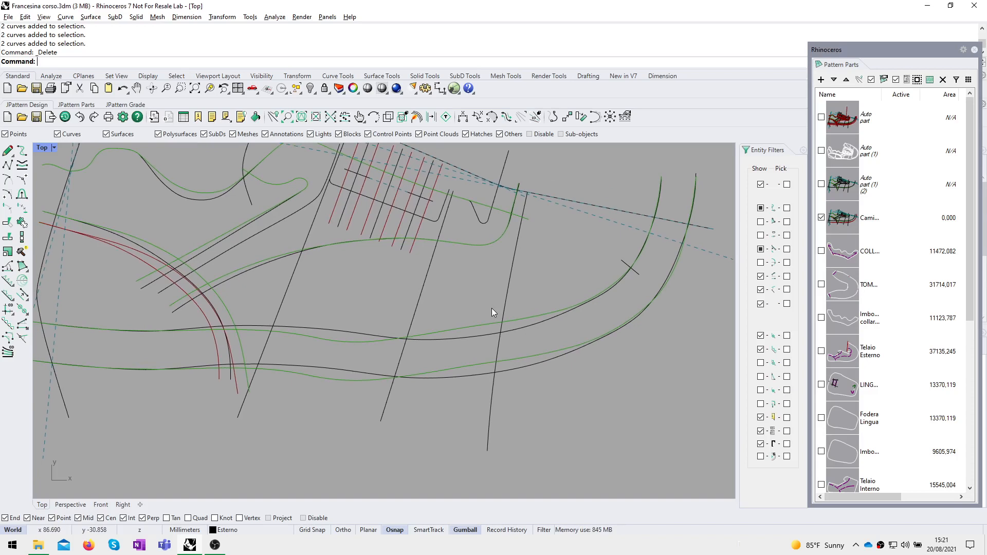
right_drag(472, 307, 448, 347)
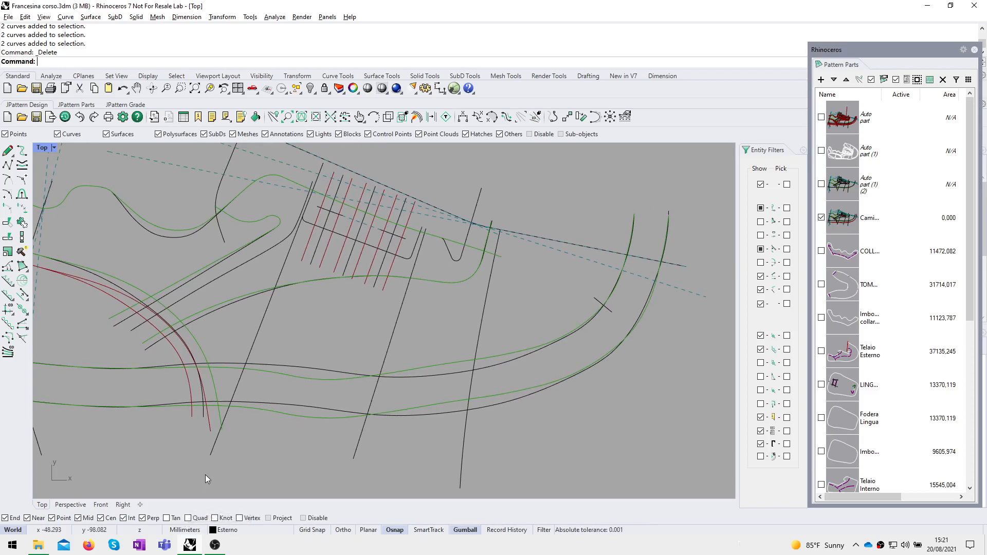
mouse_move(273, 440)
mouse_down()
mouse_move(279, 350)
mouse_move(306, 332)
mouse_move(272, 418)
mouse_move(274, 447)
mouse_up()
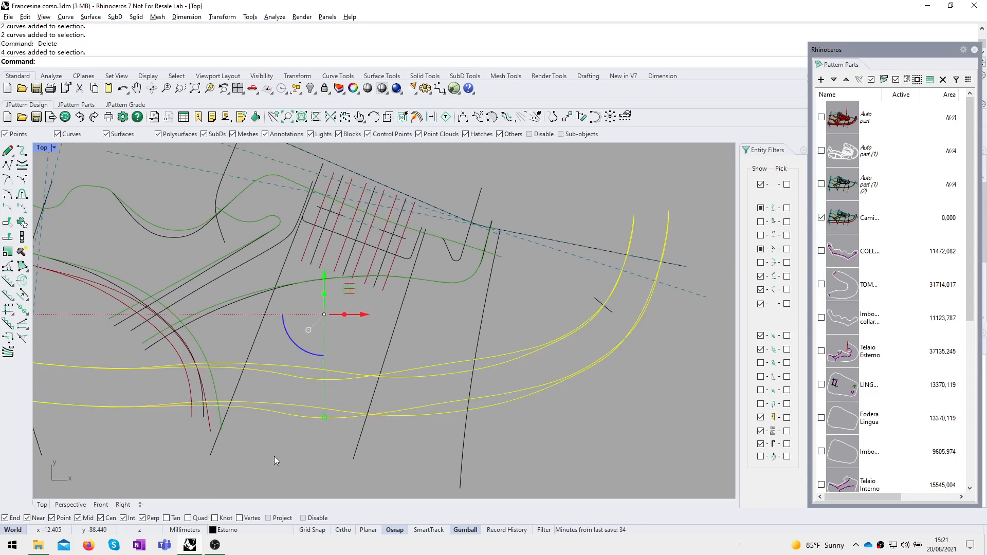
key(Escape)
right_drag(332, 379, 361, 347)
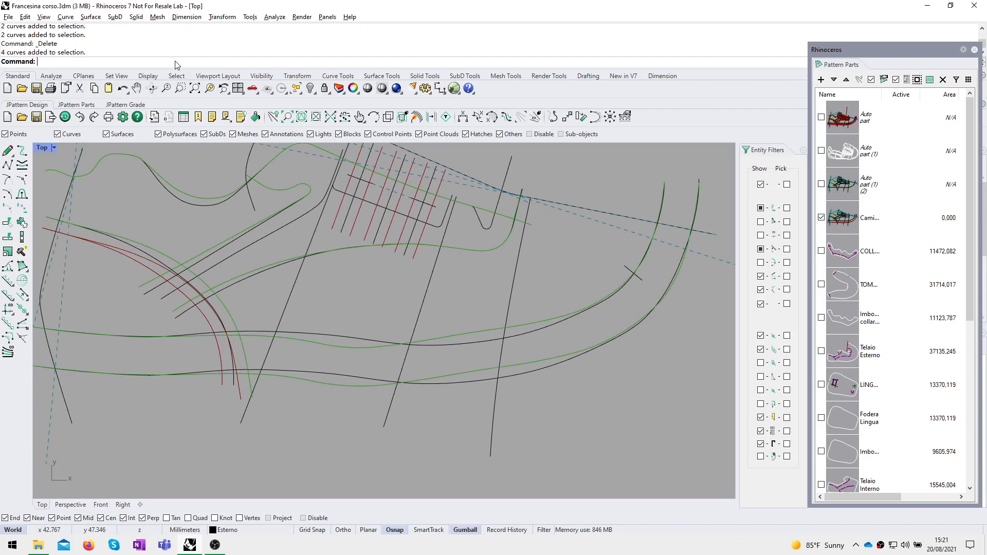
Step: Open the Macro Editor with the MacroEditor command and place its window below the pattern curves
text(MacroEditor)
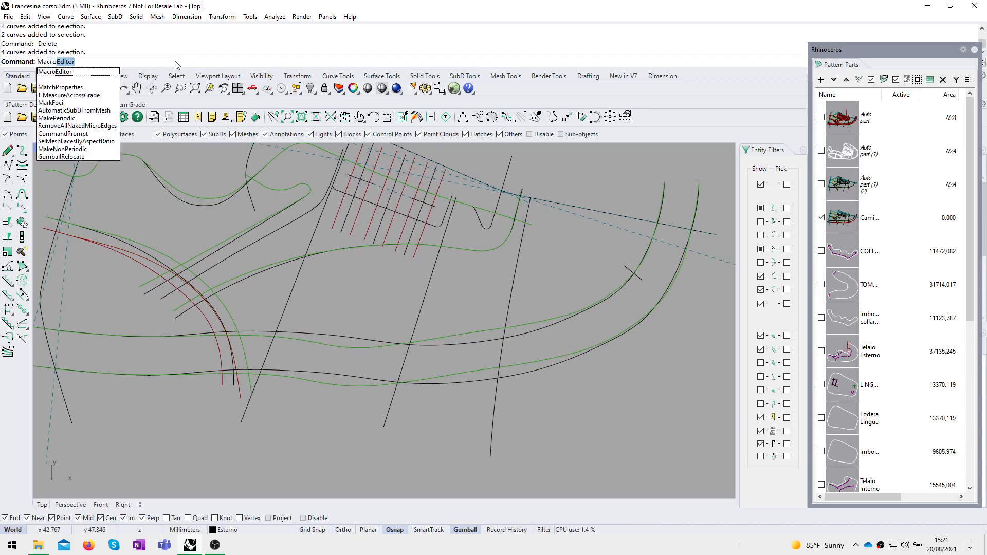
key(Return)
key(Delete)
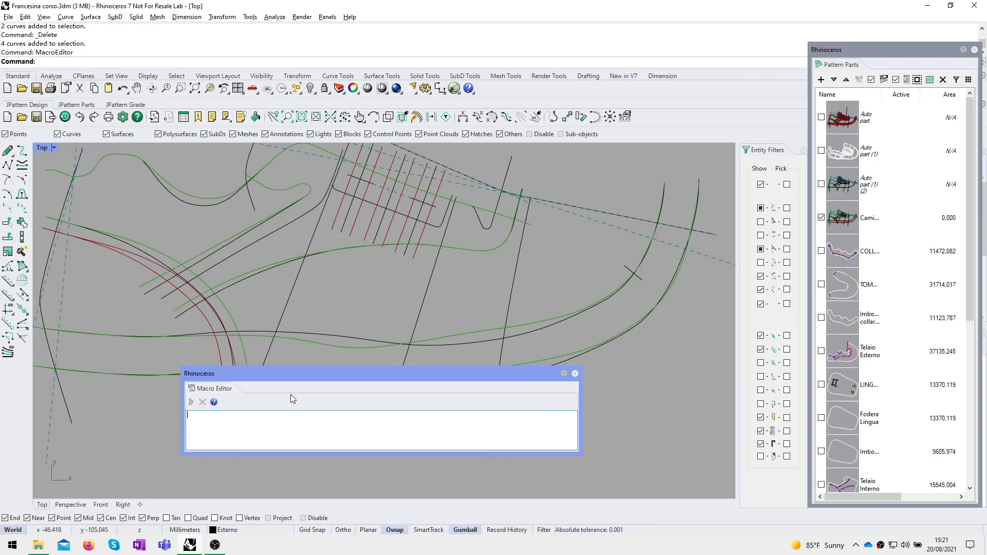
drag(290, 374, 429, 404)
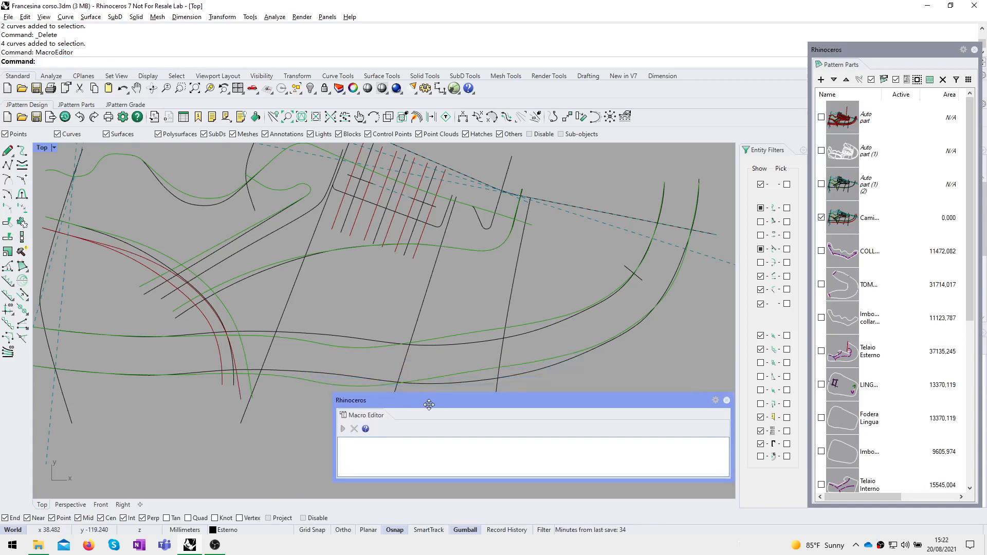
click(468, 451)
Step: Isolate the upper green bottom curve so that all other pattern curves are hidden
drag(448, 353, 424, 327)
middle_click(405, 319)
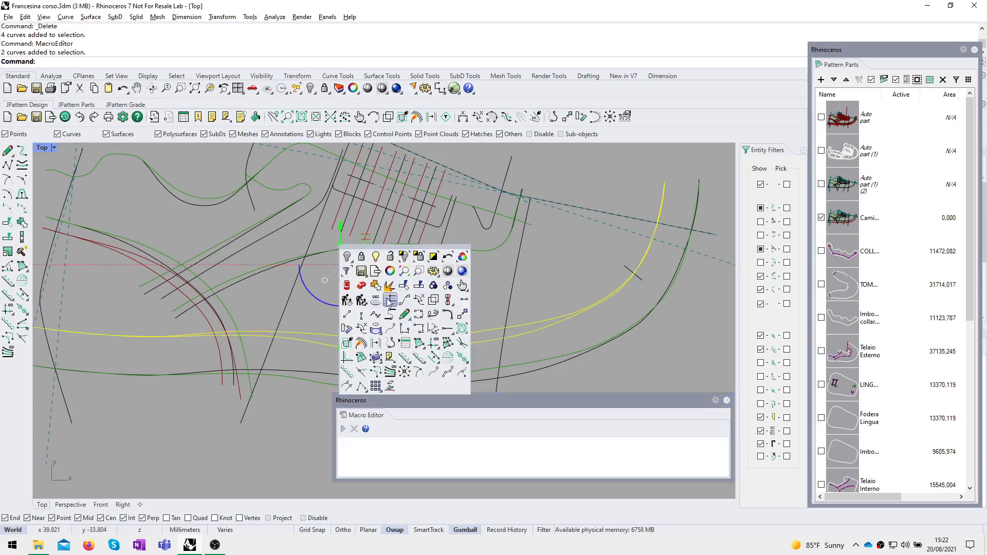
click(404, 257)
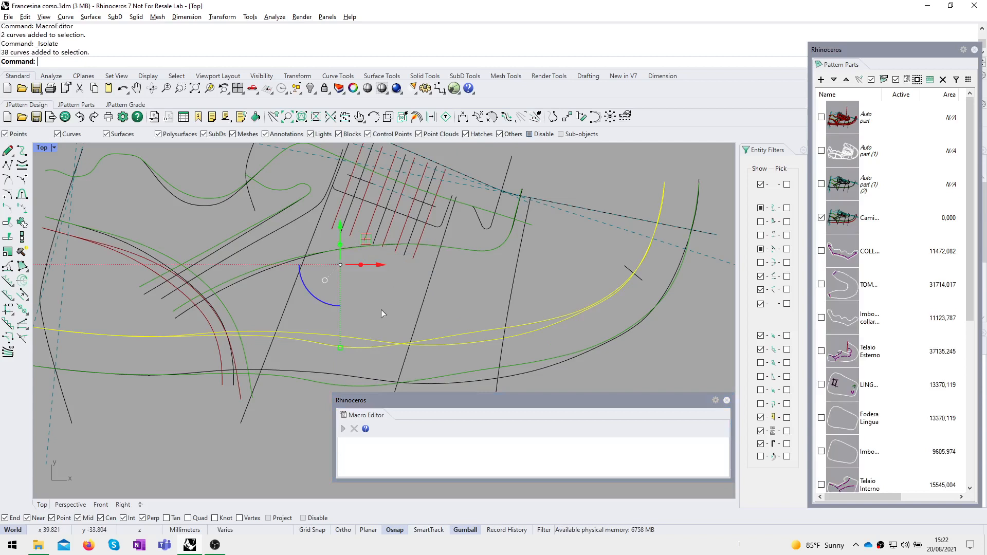
click(348, 347)
right_click(425, 287)
key(Escape)
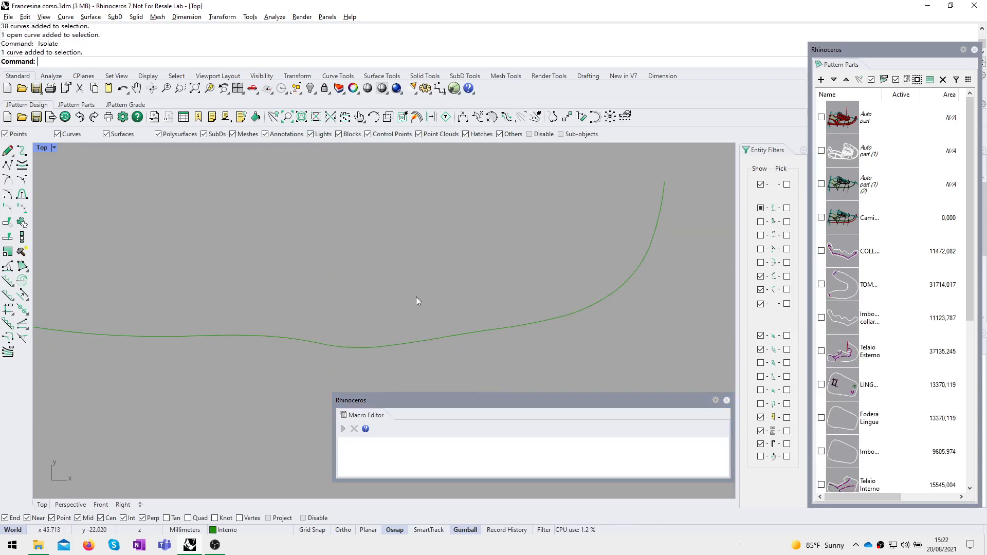
Step: Add a 10 mm margin to the isolated green curve with the Margin command, leaving Smooth off
right_drag(414, 320, 454, 282)
scroll(395, 309, up, 4)
right_drag(387, 309, 356, 273)
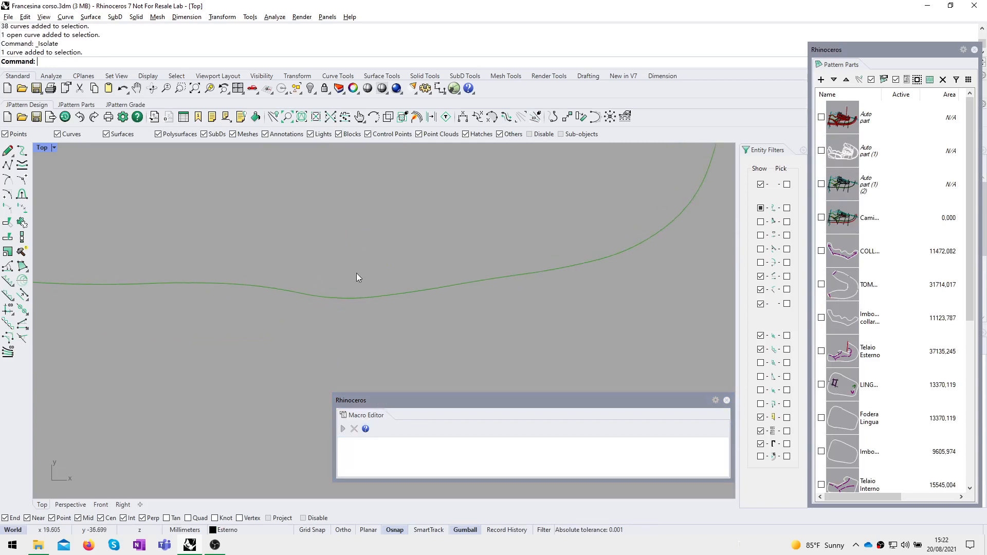
click(24, 297)
click(289, 295)
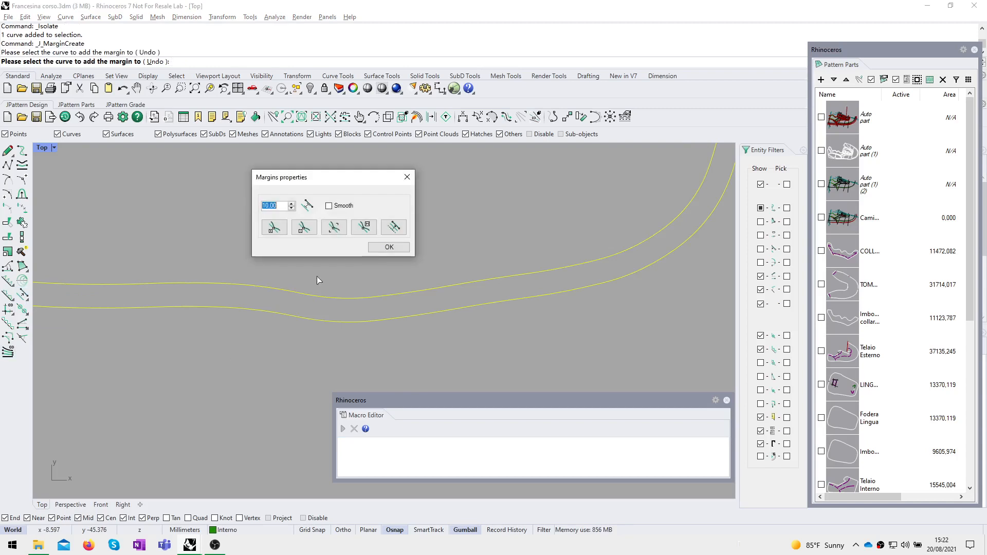
click(378, 250)
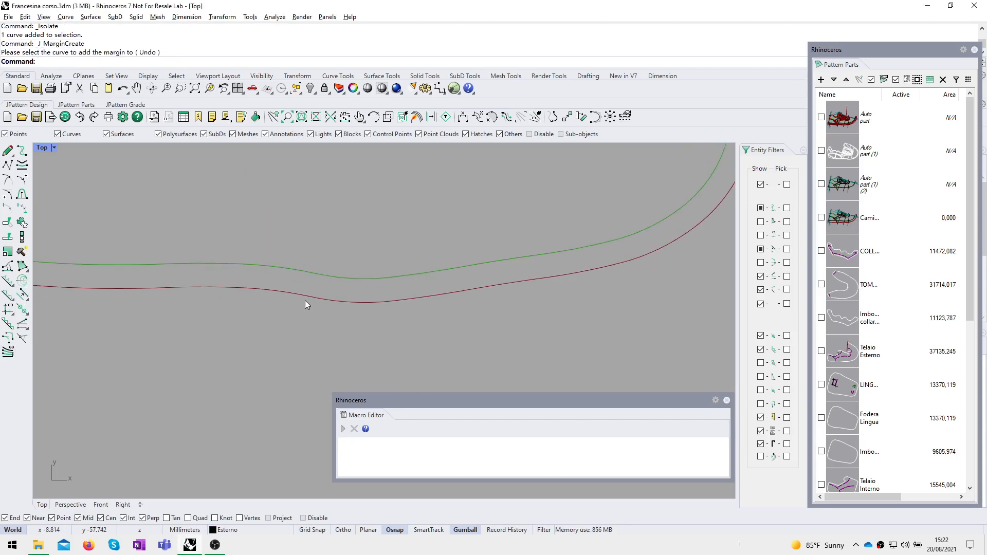
click(304, 296)
key(Escape)
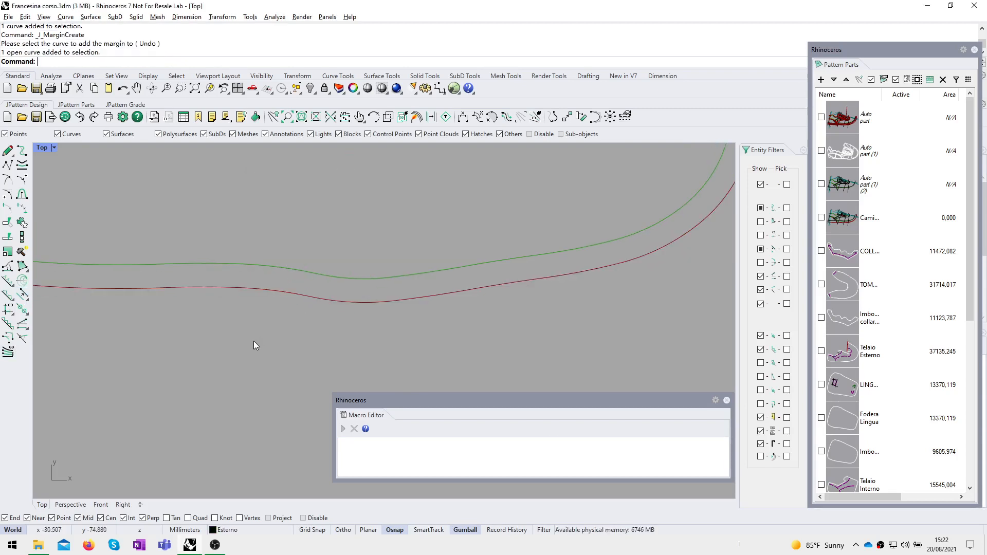
Step: Delete the dark red margin curve below the green curve
right_drag(254, 341, 217, 350)
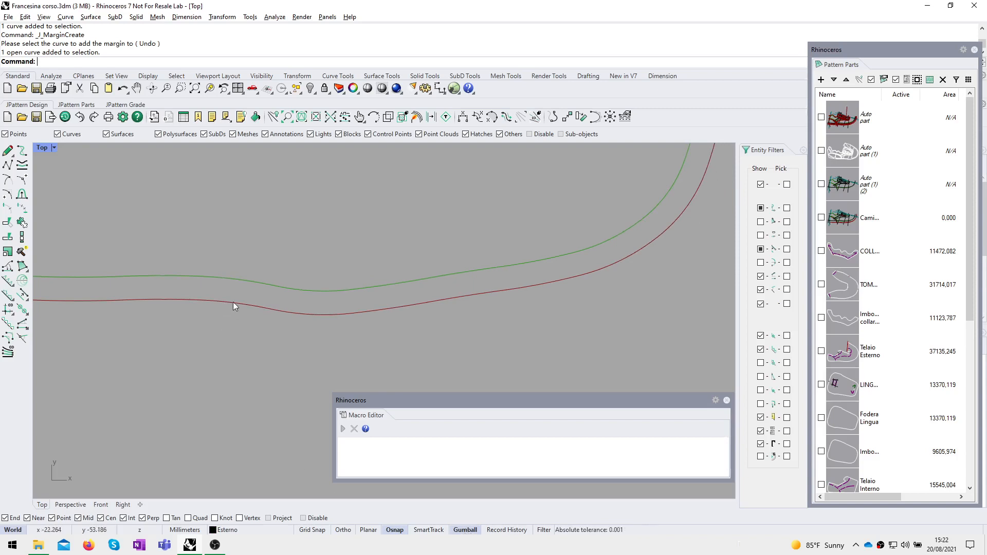
click(261, 307)
key(Delete)
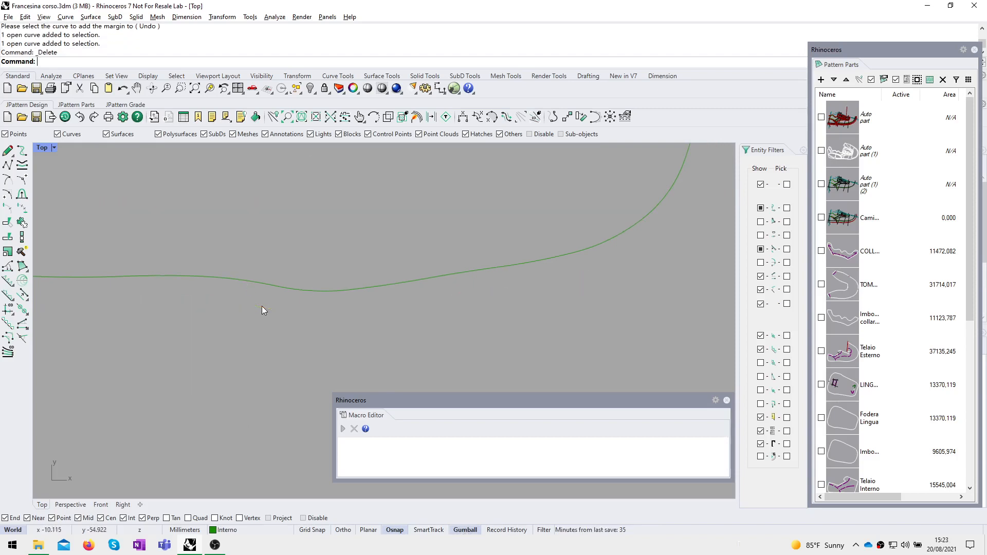
Step: Enlarge the command history and magnify the _J_MarginCreate entry to read the margin command's exact name
drag(143, 68, 127, 130)
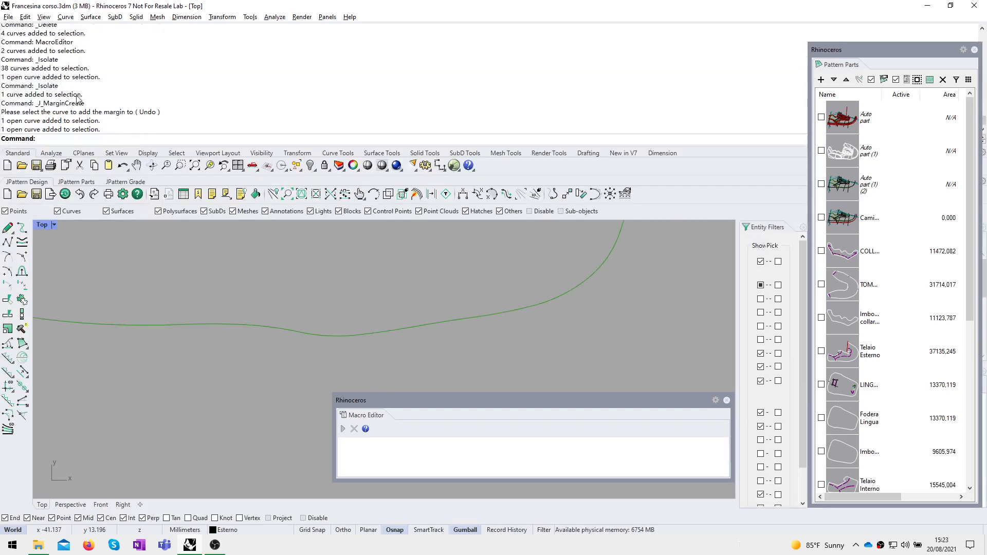
drag(85, 104, 36, 109)
key(super+plus)
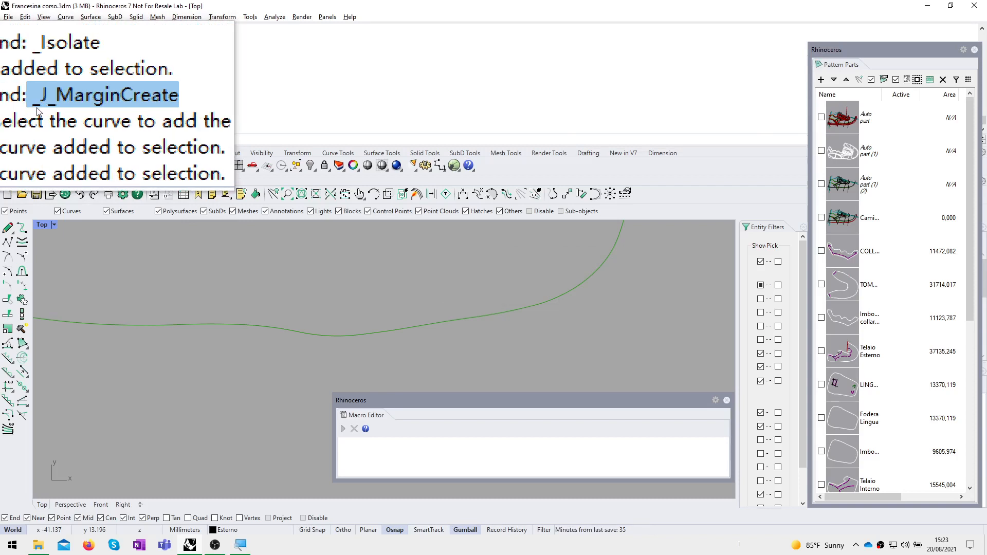
key(super+Escape)
click(36, 105)
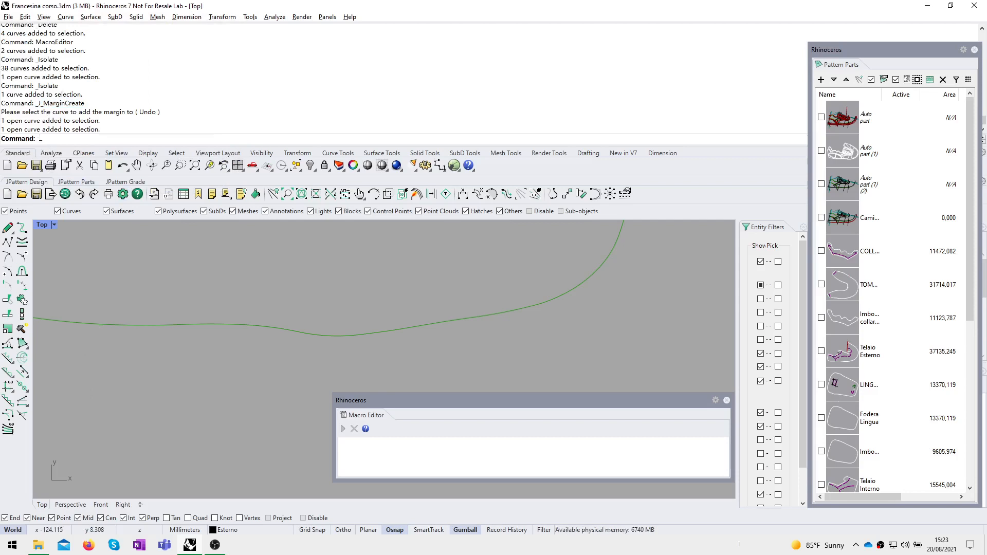
Step: Run the scripted command -_J_MarginCreate on the green curve with an offset of 5 mm and Flip set to Yes
text(-_J)
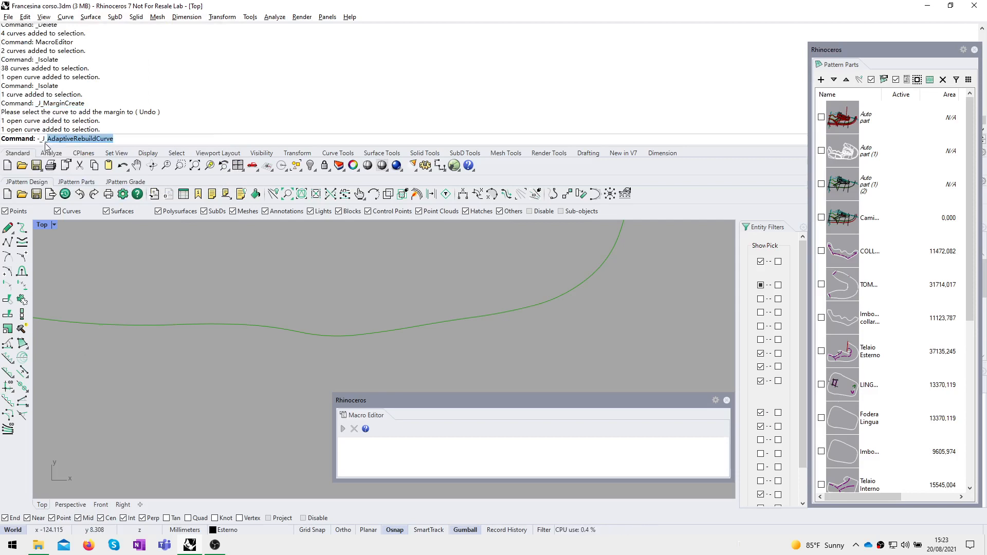
text(_MarginCreate)
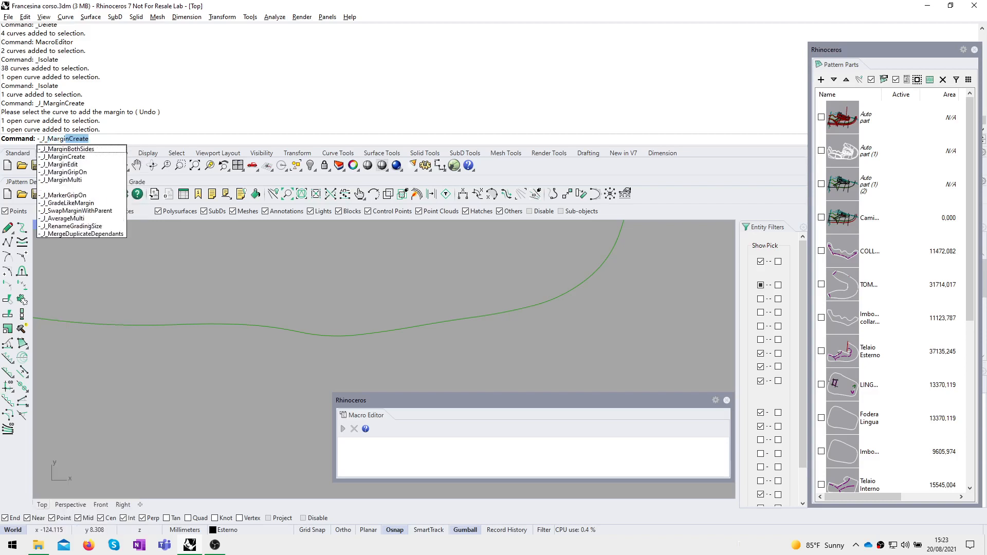
key(Return)
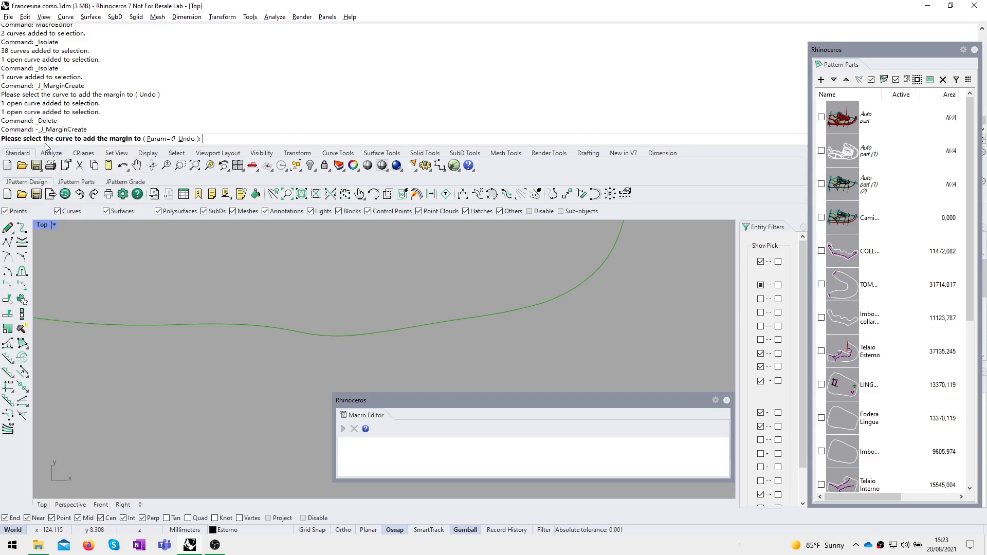
click(257, 324)
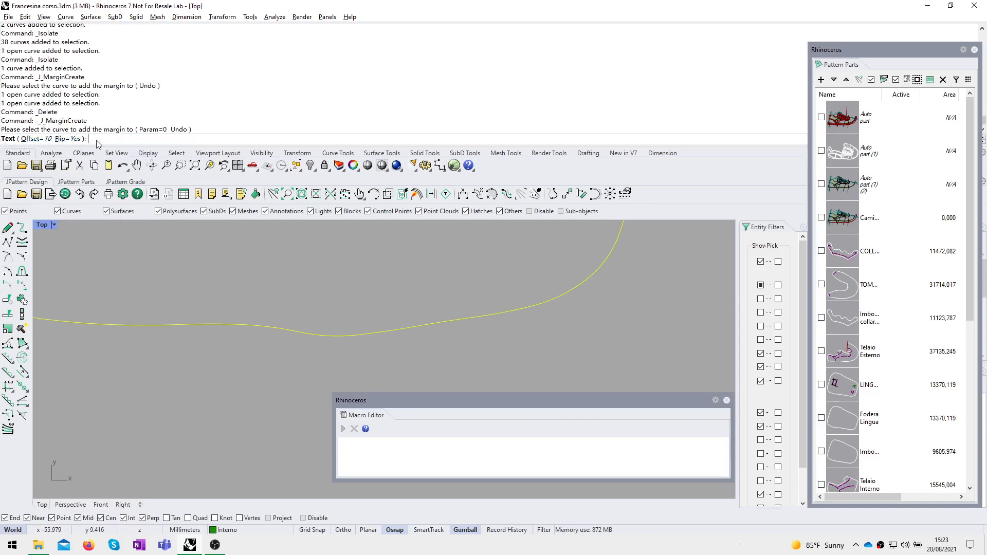
click(43, 140)
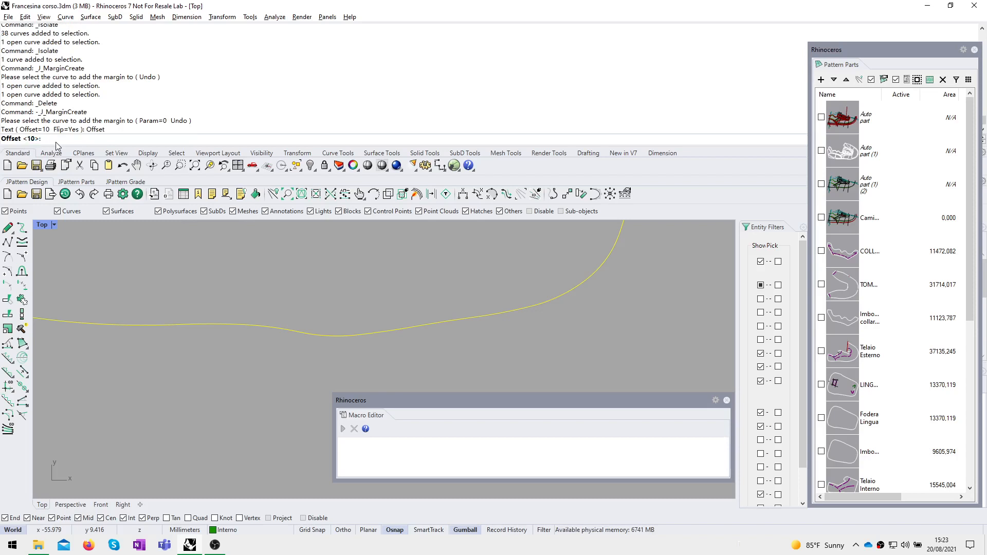
text(5)
key(Return)
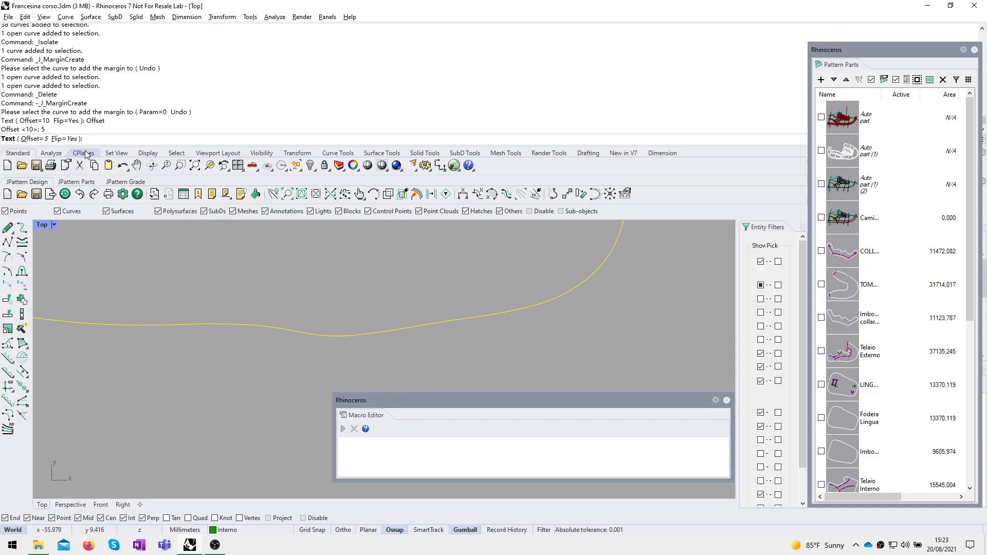
key(Return)
click(152, 287)
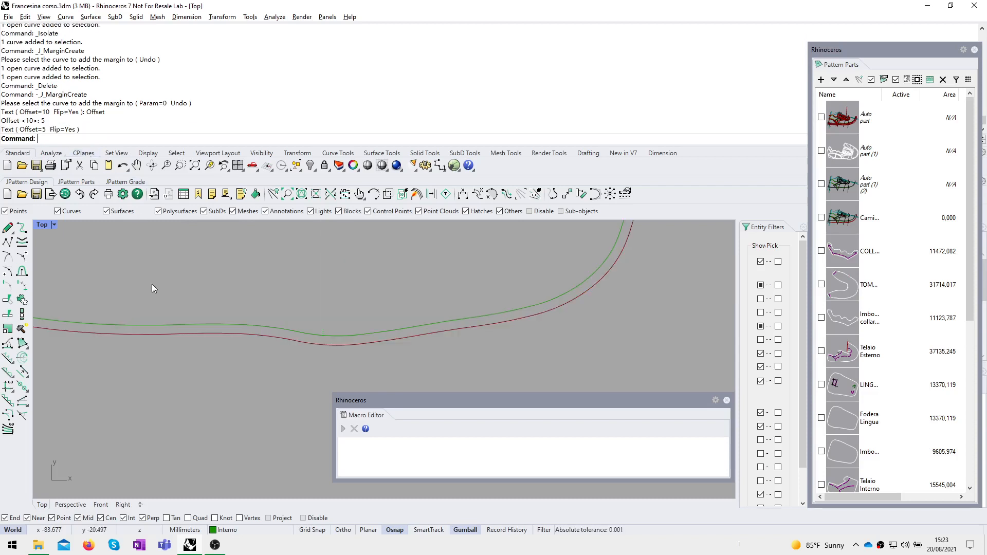
Step: Check the properties of the new margin curve and close them without changes
double_click(156, 332)
key(Return)
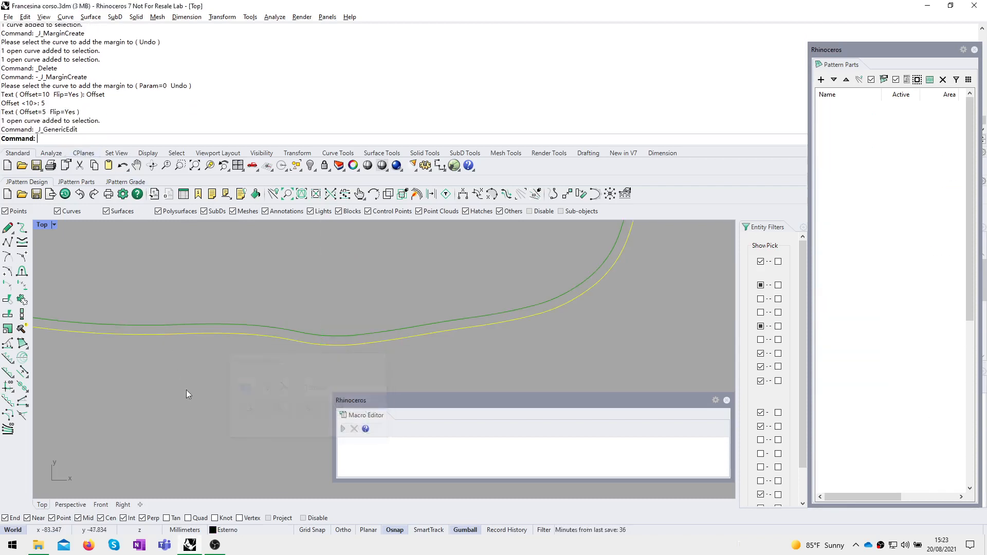
key(Escape)
right_drag(179, 365, 200, 354)
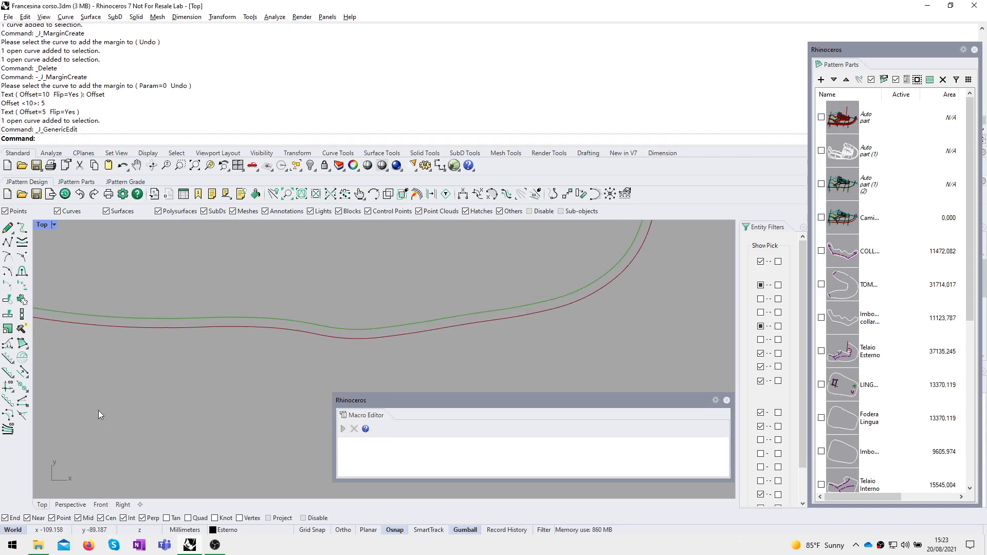
Step: Copy -_J_MarginCreate from the command history into the Macro Editor as the start of the macro
drag(87, 96, 106, 96)
click(106, 95)
drag(87, 78, 39, 81)
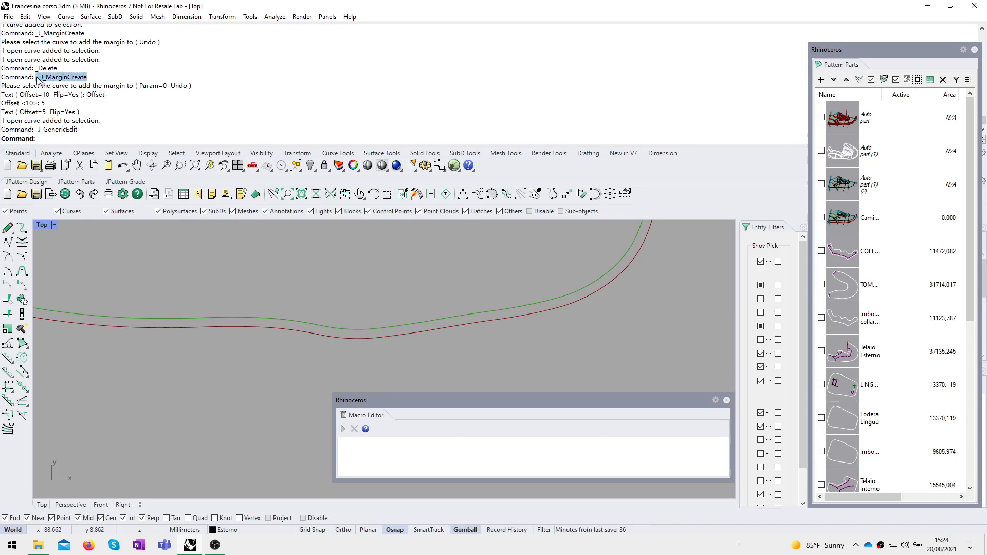
click(346, 445)
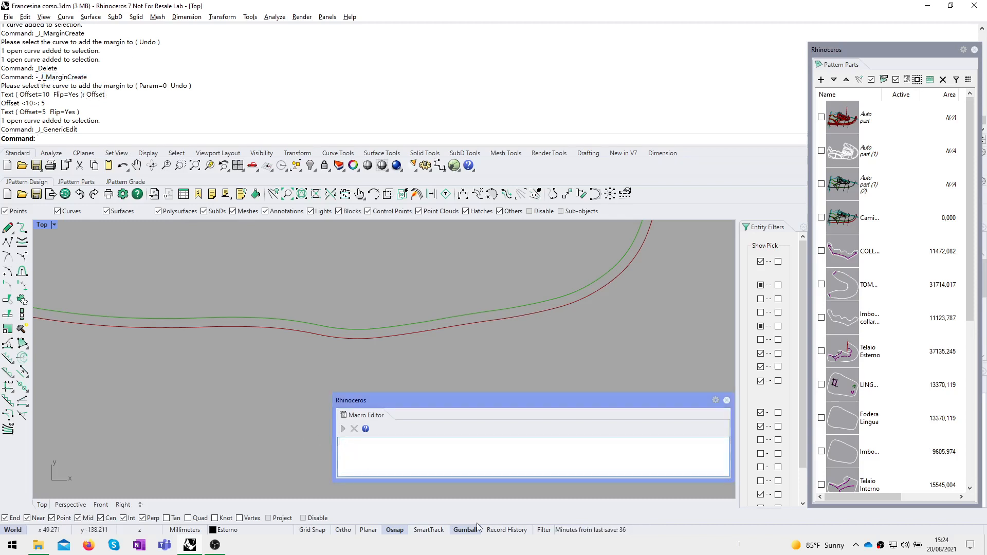
text(-_J_MarginCreate)
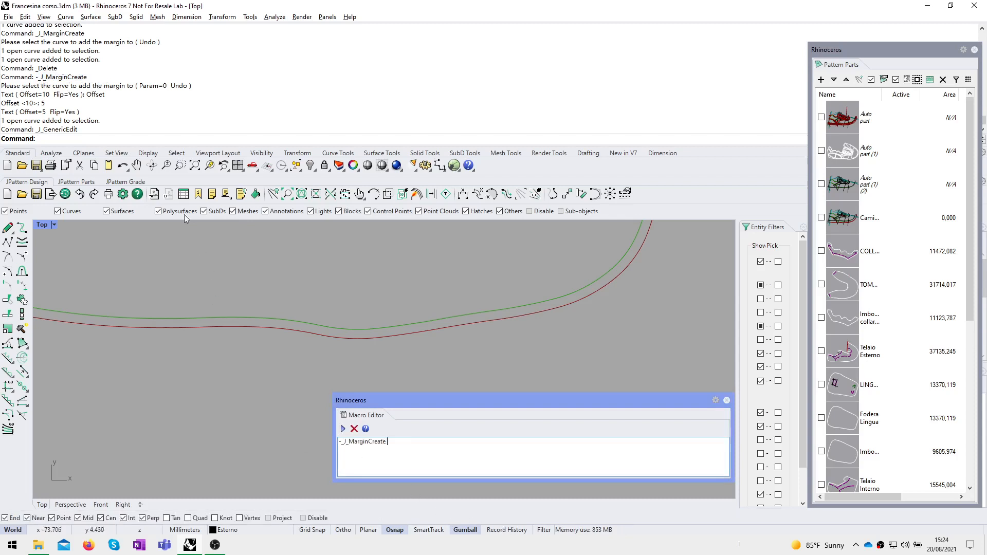
Step: Copy the Offset option name from the command history and extend the macro after -_J_MarginCreate with _Offset 5 _Enter
double_click(99, 97)
key(ctrl+c)
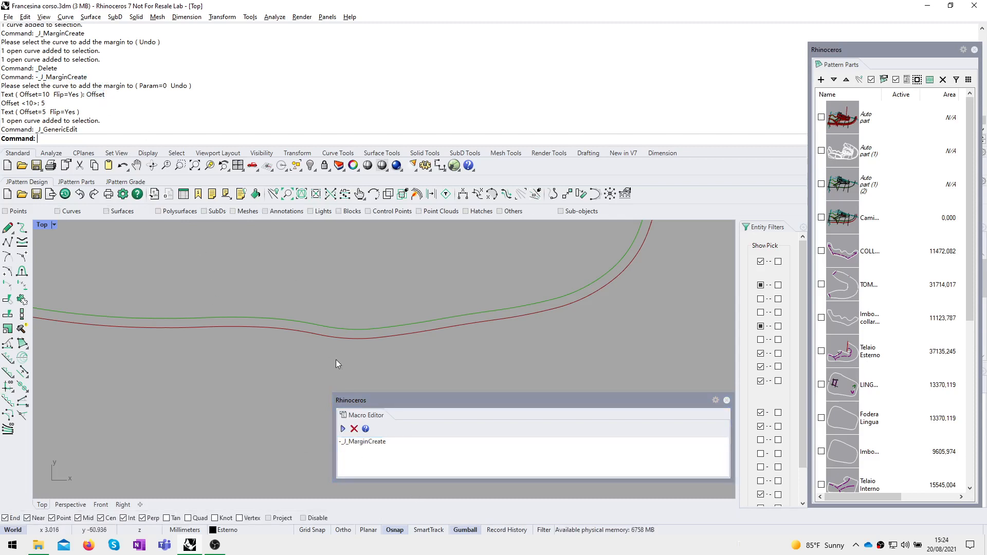
click(408, 440)
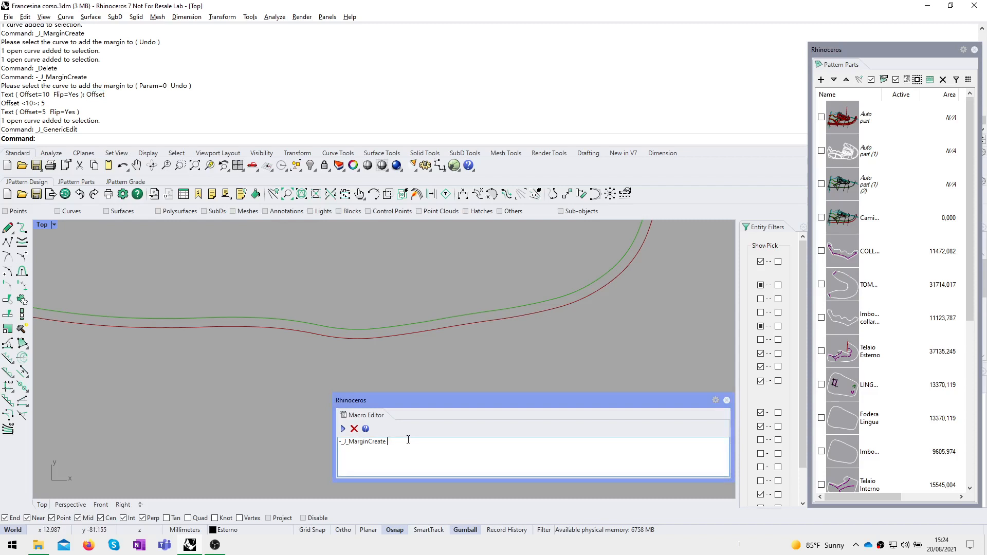
text(_)
key(ctrl+v)
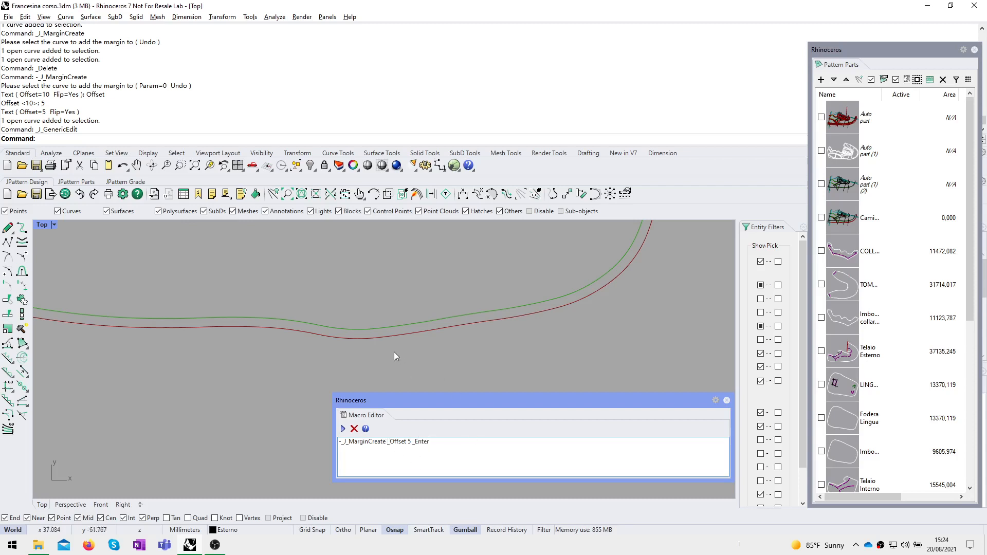
Step: Delete the red margin curve and try running the macro on the green curve
click(370, 338)
key(Delete)
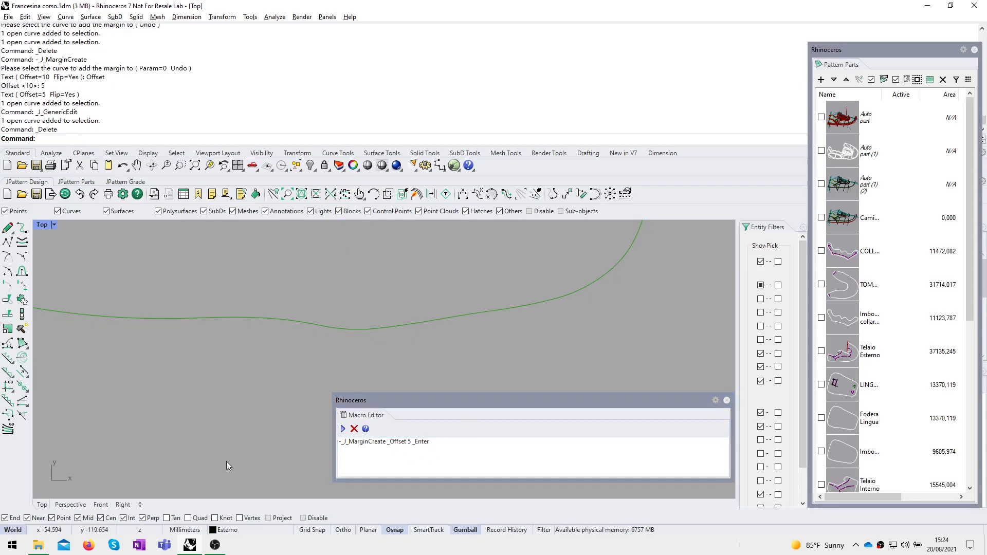
click(342, 429)
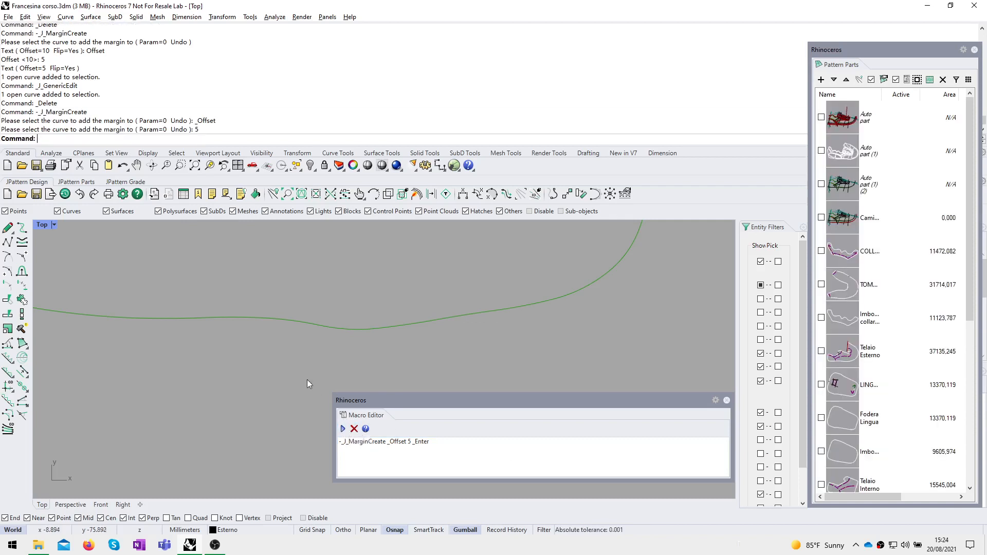
click(297, 321)
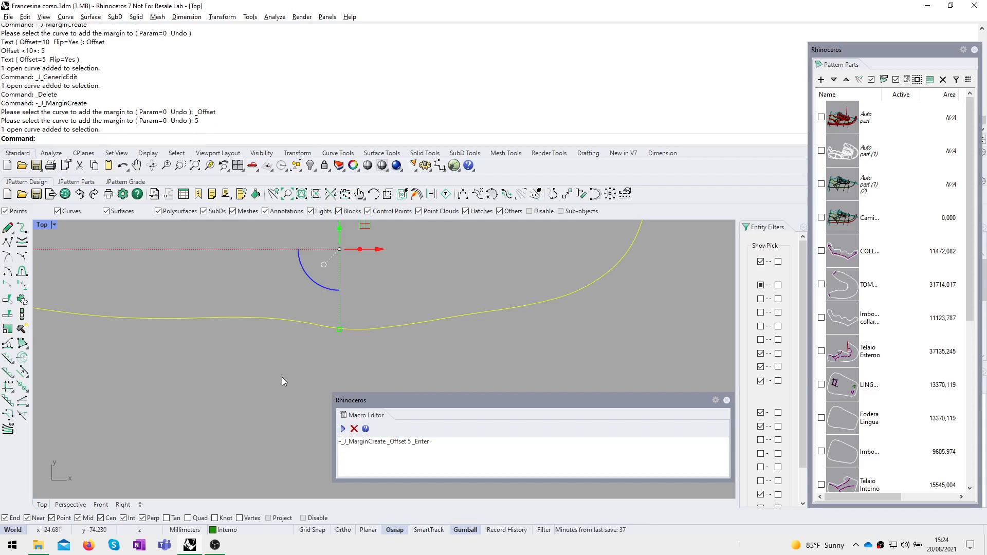
key(Escape)
Step: Examine in the command history at which prompts the macro's _Offset and 5 entries were passed
right_drag(234, 252, 260, 261)
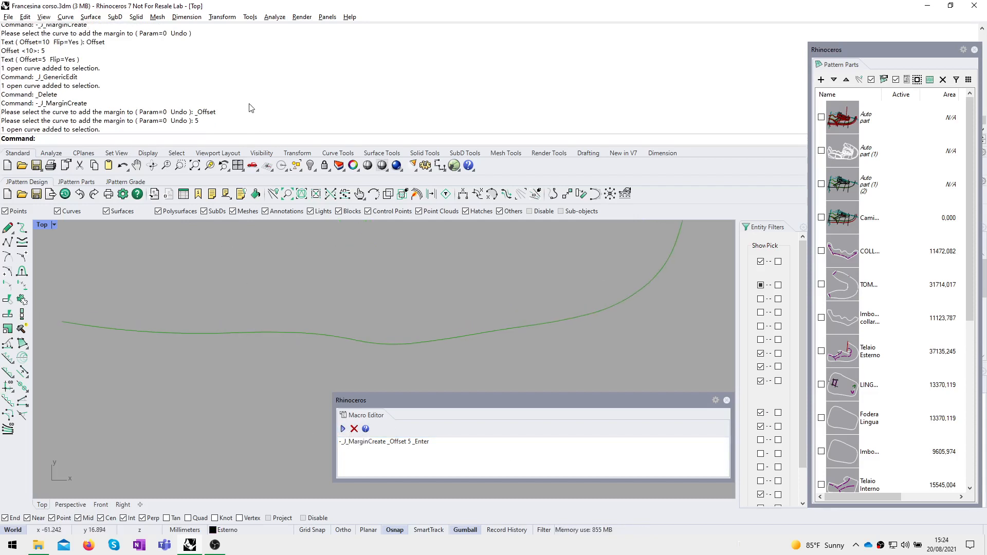
drag(218, 106, 193, 114)
click(179, 114)
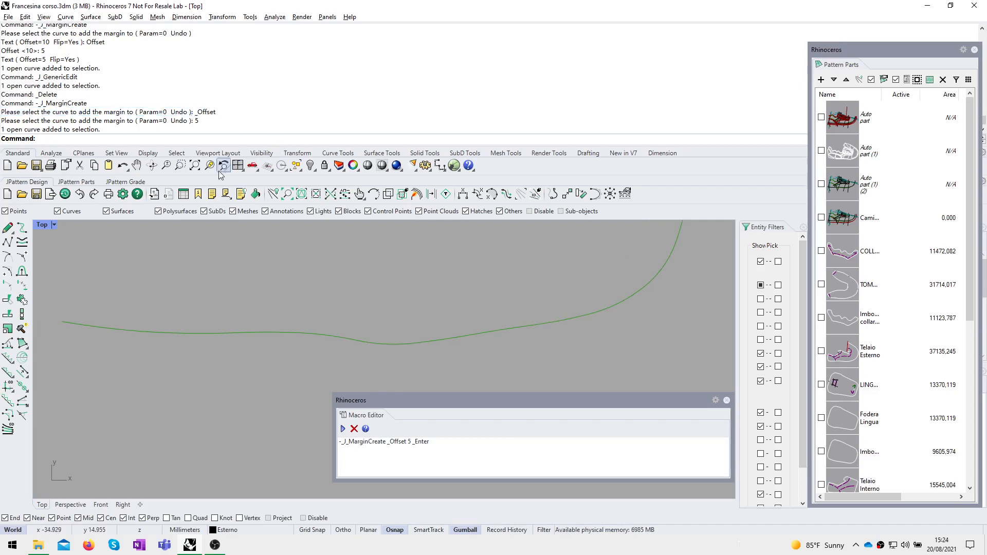
drag(214, 121, 0, 107)
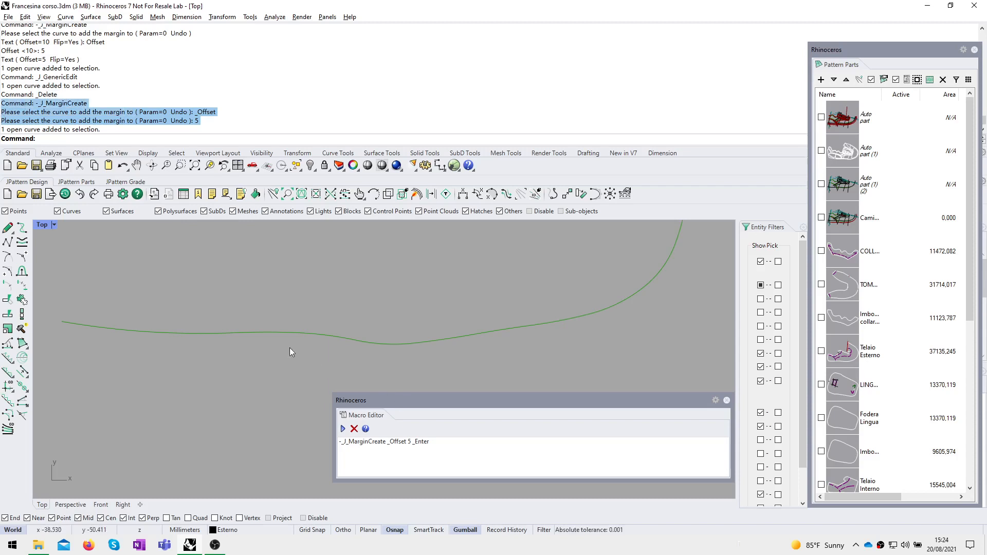
click(269, 332)
click(220, 395)
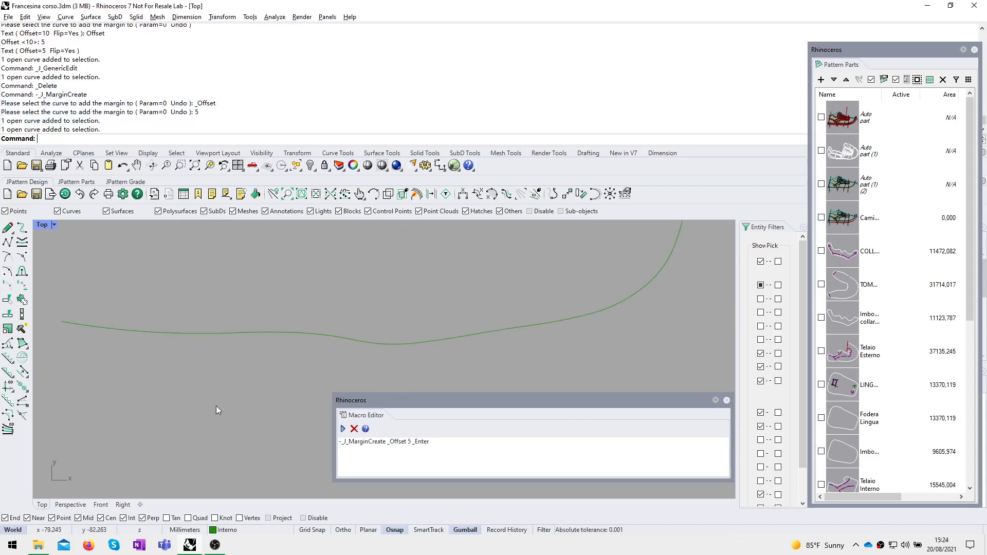
drag(218, 109, 196, 103)
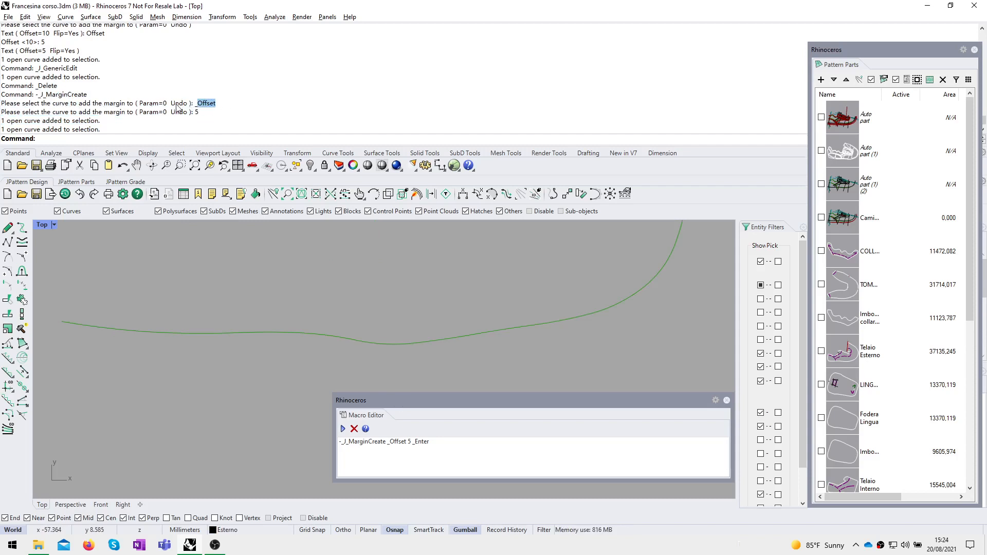
click(198, 104)
drag(220, 110, 195, 110)
click(194, 106)
Step: Insert _Pause between -_J_MarginCreate and _Offset in the macro, and run it on the green curve
click(385, 442)
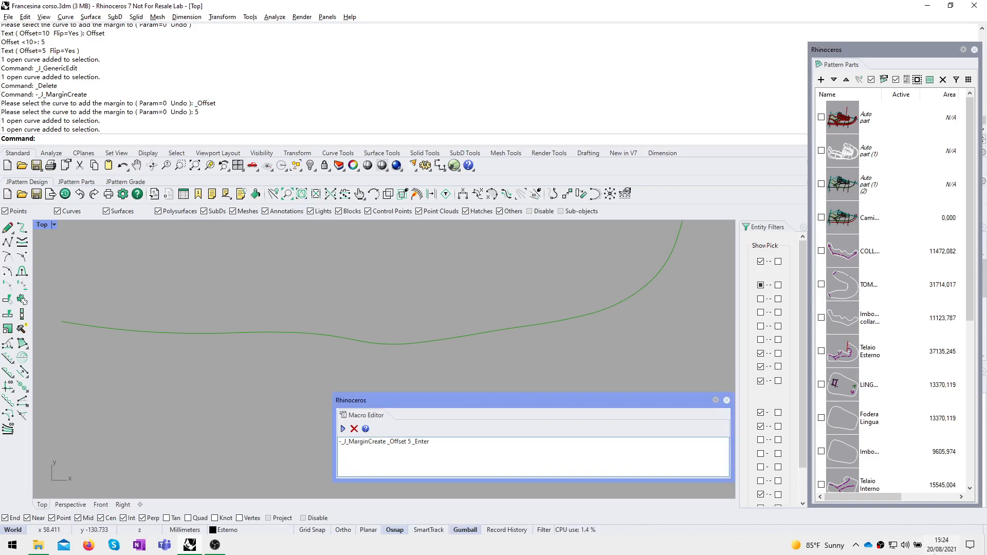
text(_Pause _)
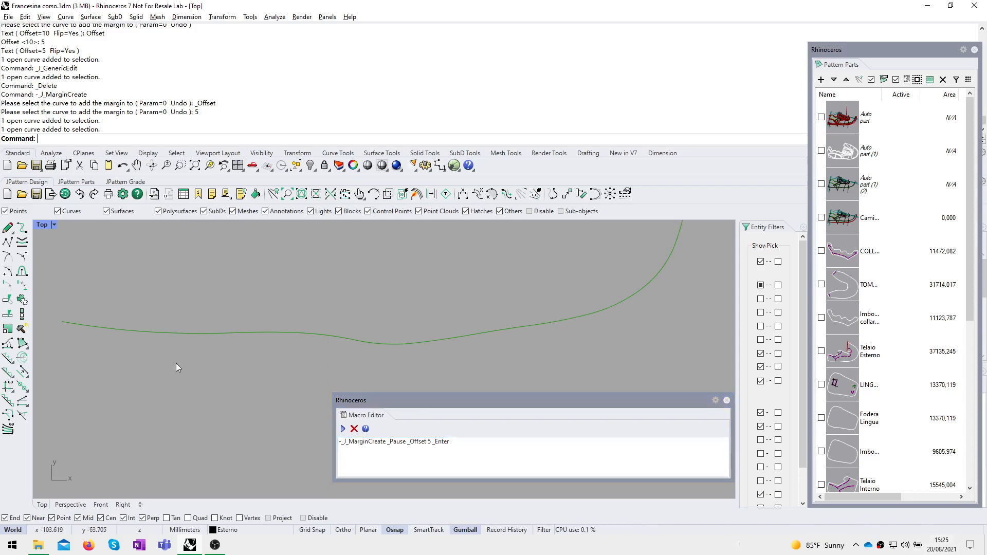
click(187, 334)
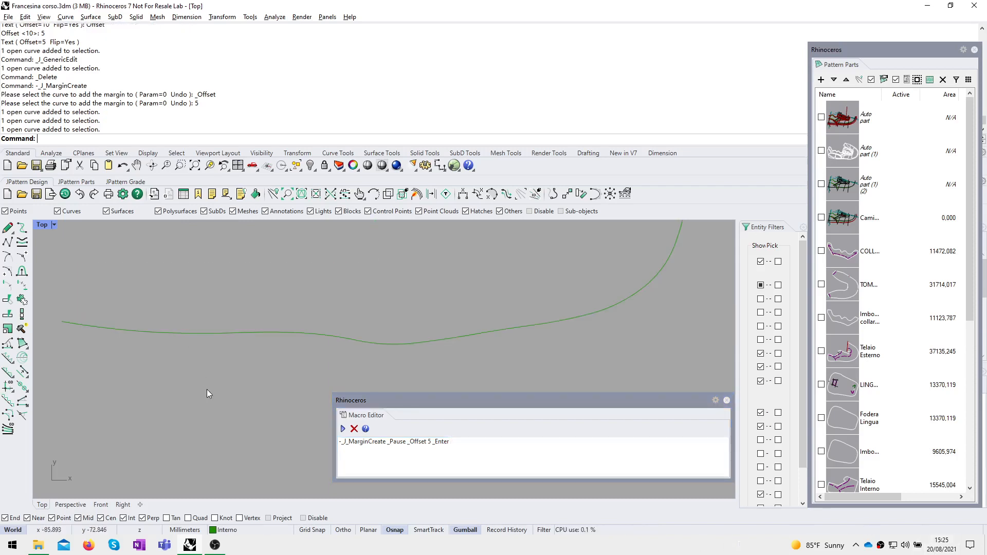
click(343, 429)
click(301, 333)
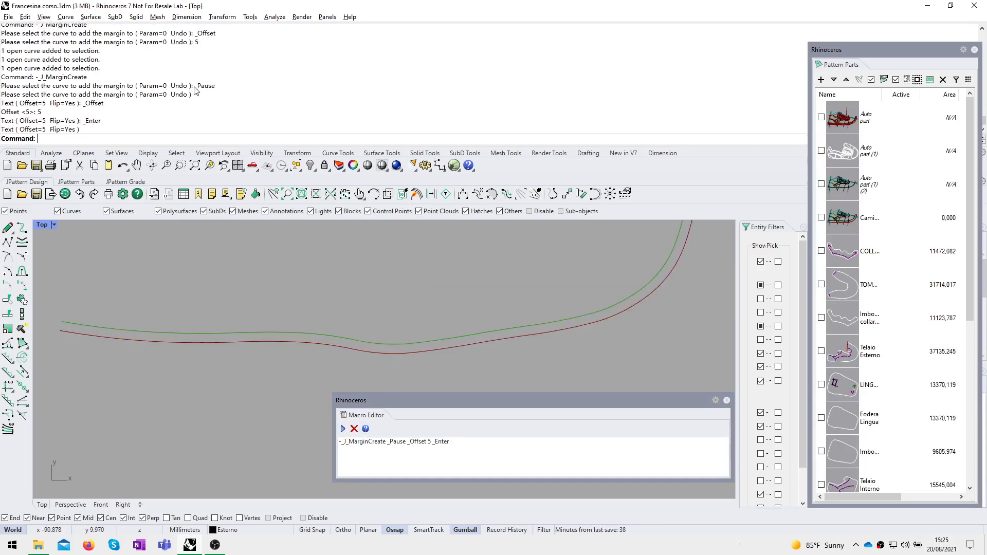
Step: Check in the command history how the curve selection prompt and the _Offset entry follow _Pause
drag(194, 87, 1, 98)
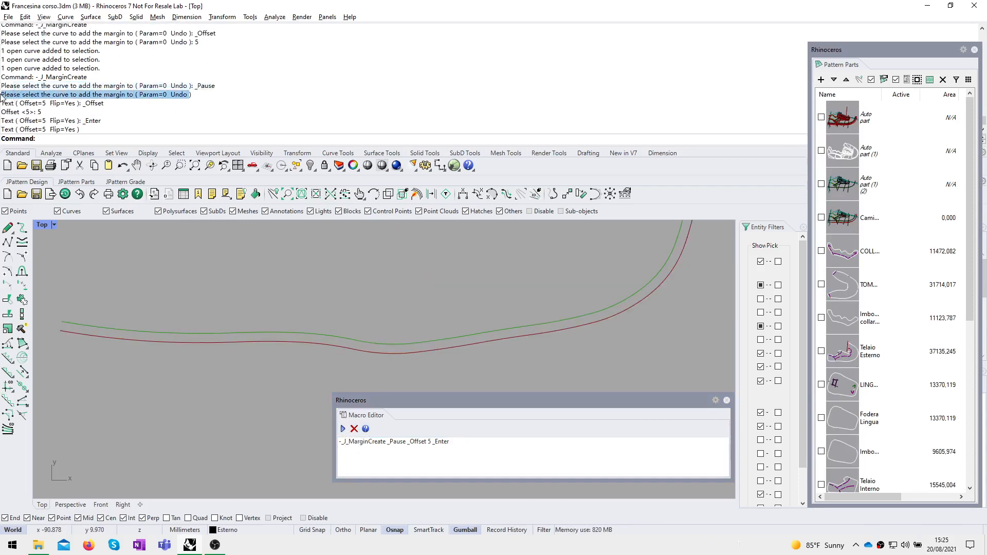
click(84, 106)
drag(84, 105, 109, 105)
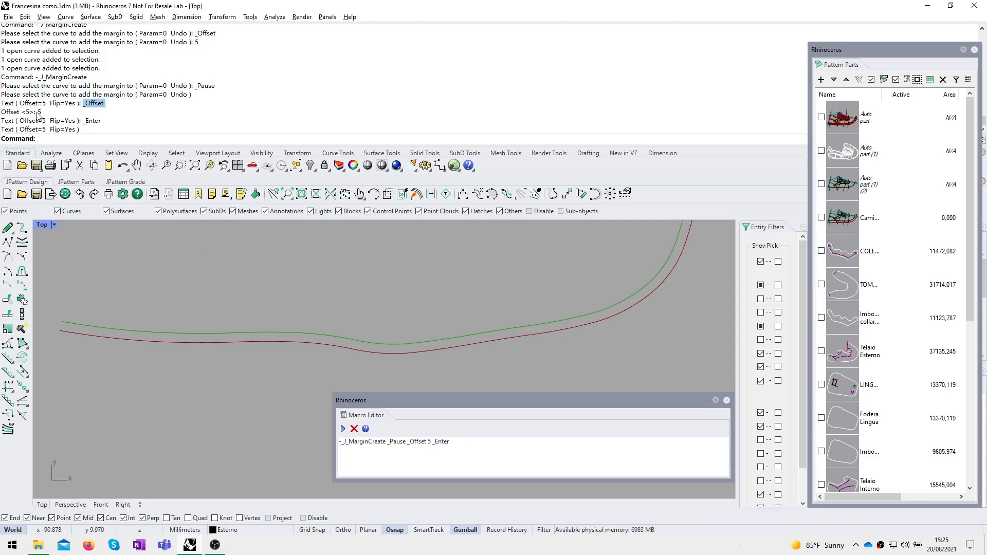
click(459, 463)
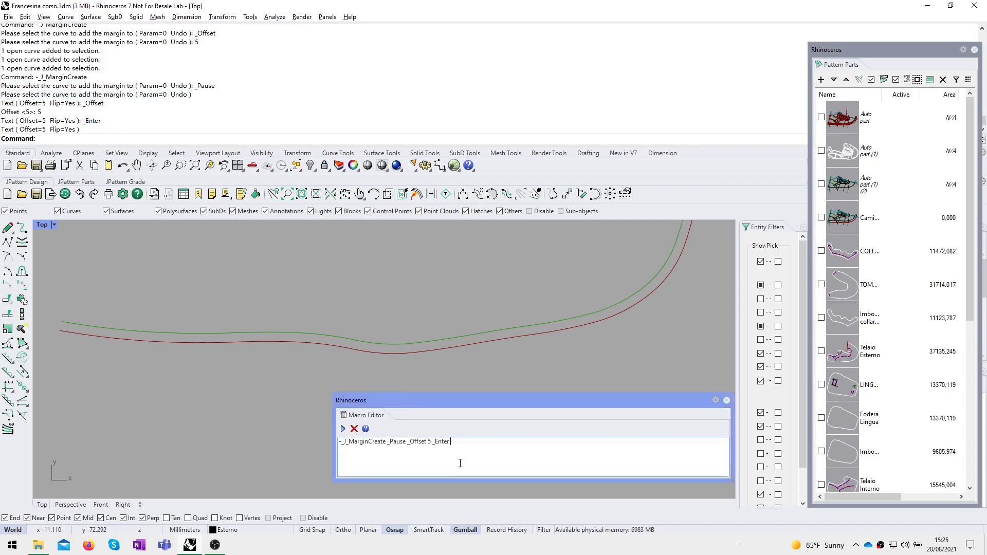
Step: Run the macro once more on the green curve and delete both margin curves
click(392, 345)
key(Escape)
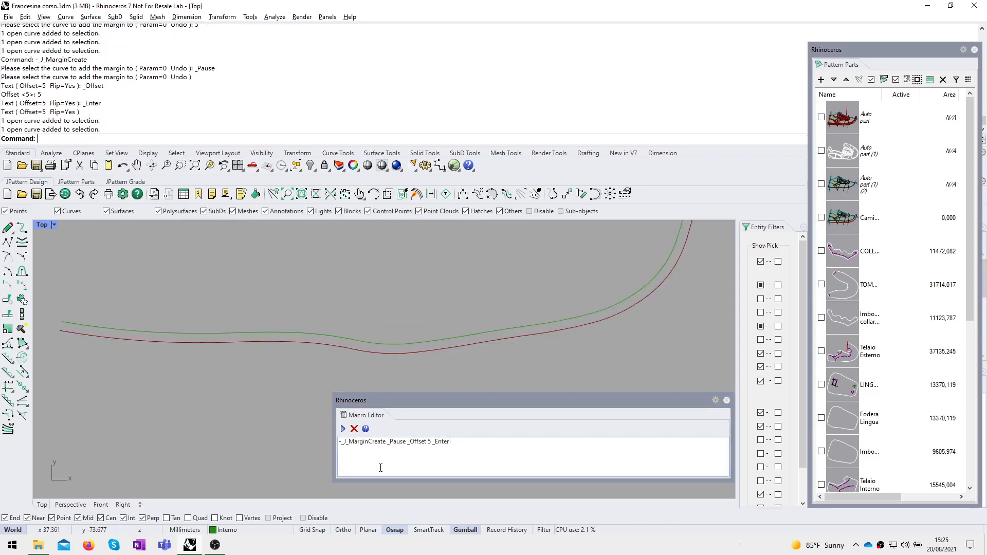
click(343, 429)
click(324, 348)
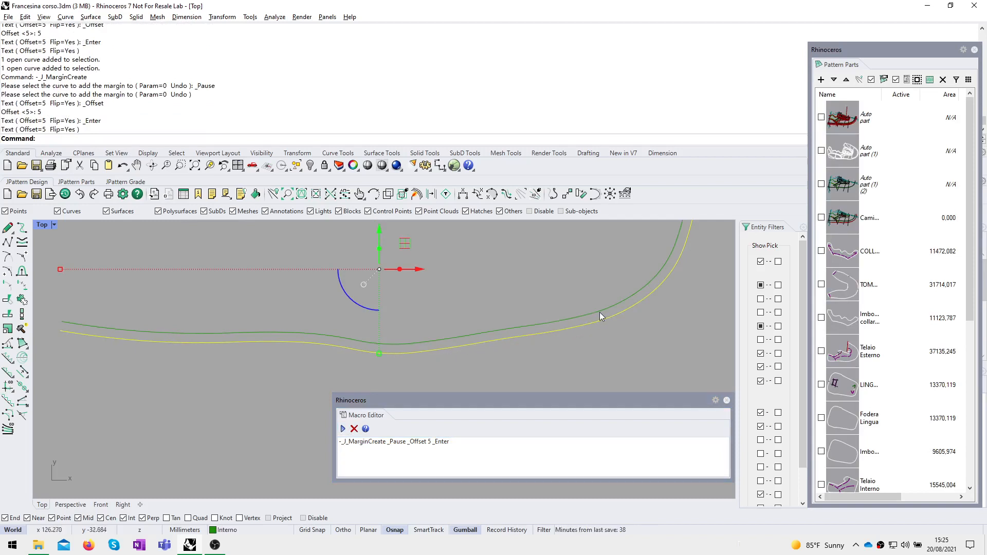
key(Delete)
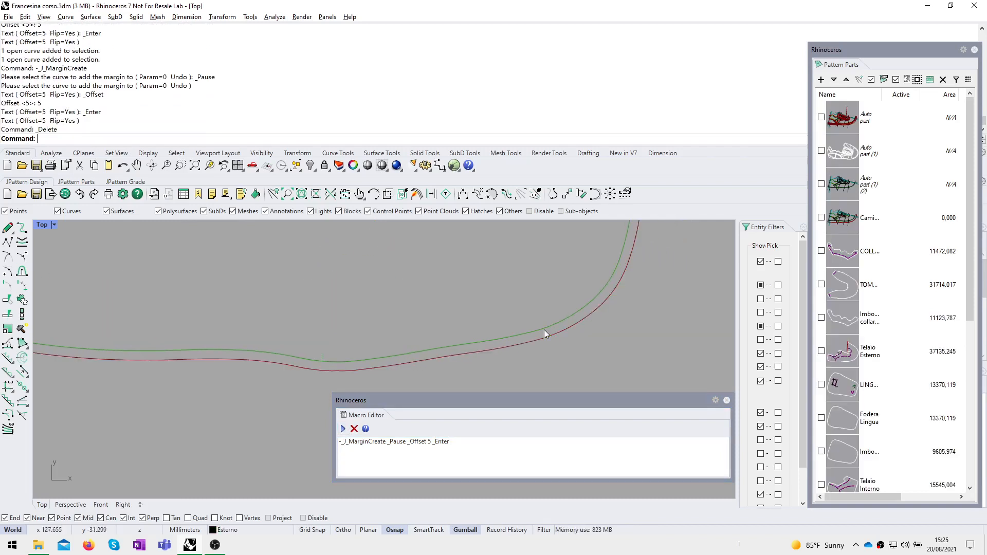
click(240, 363)
key(Delete)
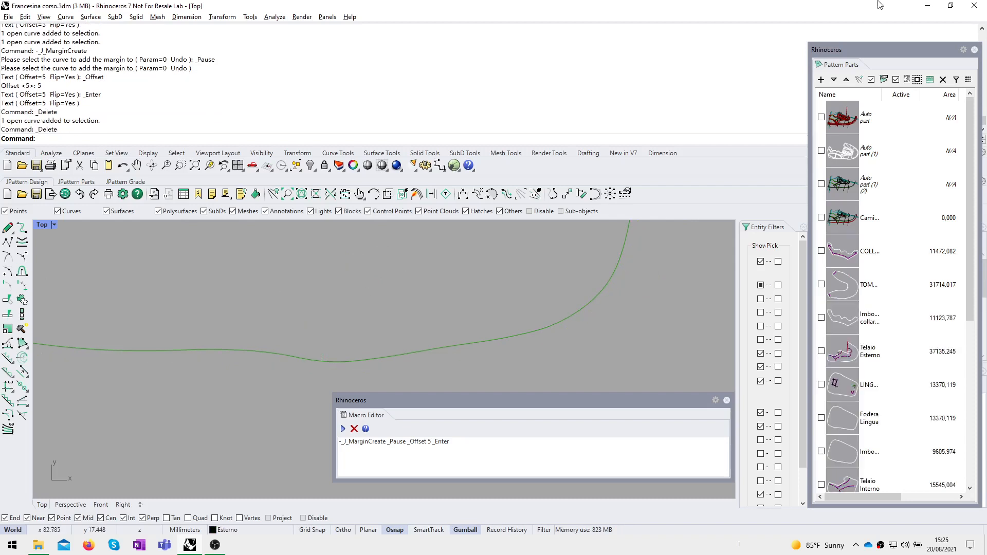
Step: Move the Pattern Parts and Macro Editor windows aside and check the object name and layer in the green curve's properties
drag(867, 50, 676, 10)
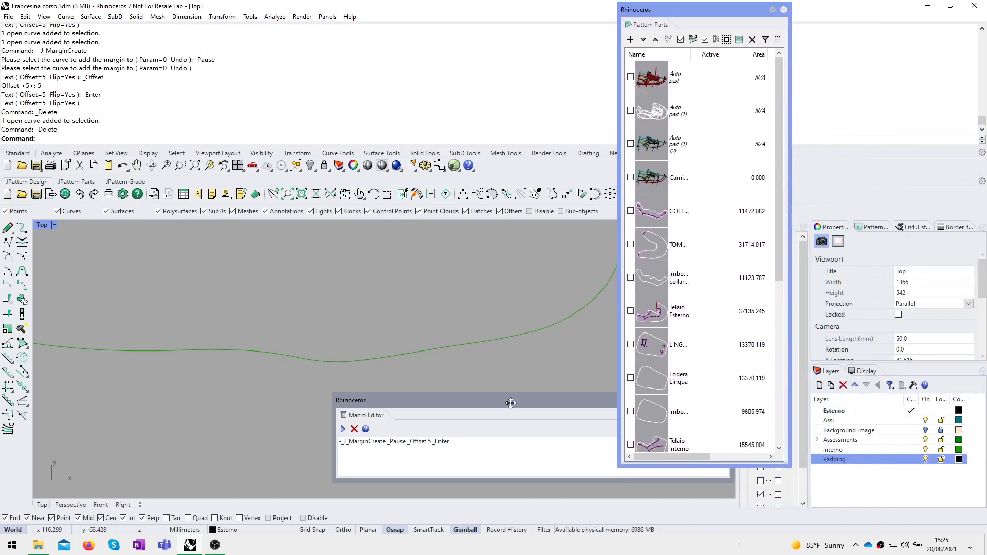
drag(510, 403, 419, 397)
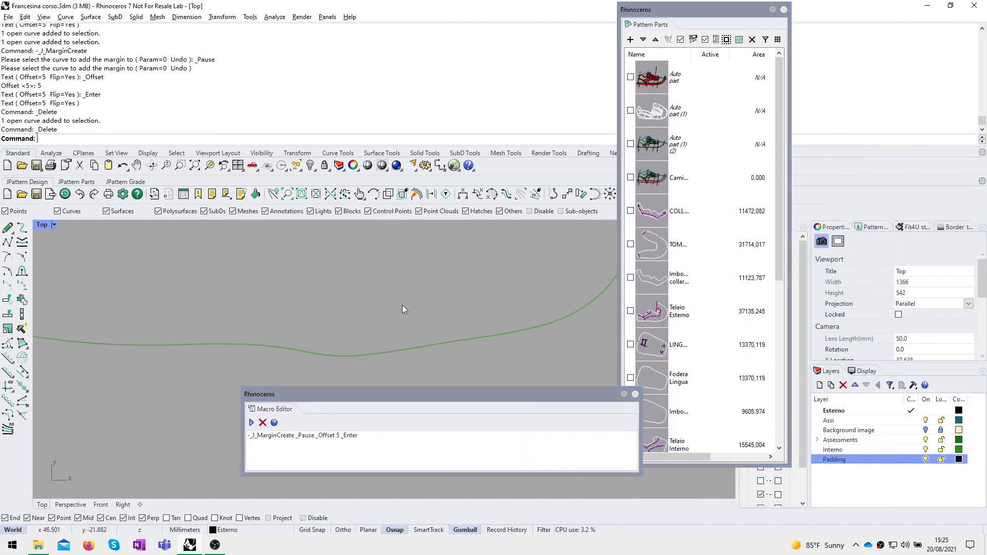
click(421, 348)
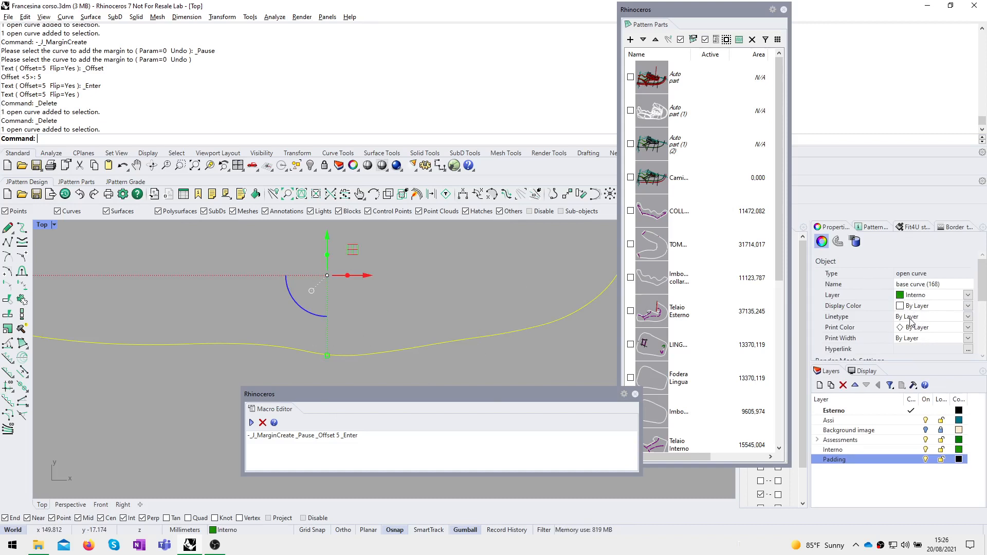
scroll(925, 332, down, 3)
scroll(925, 334, up, 3)
drag(662, 10, 813, 32)
click(378, 300)
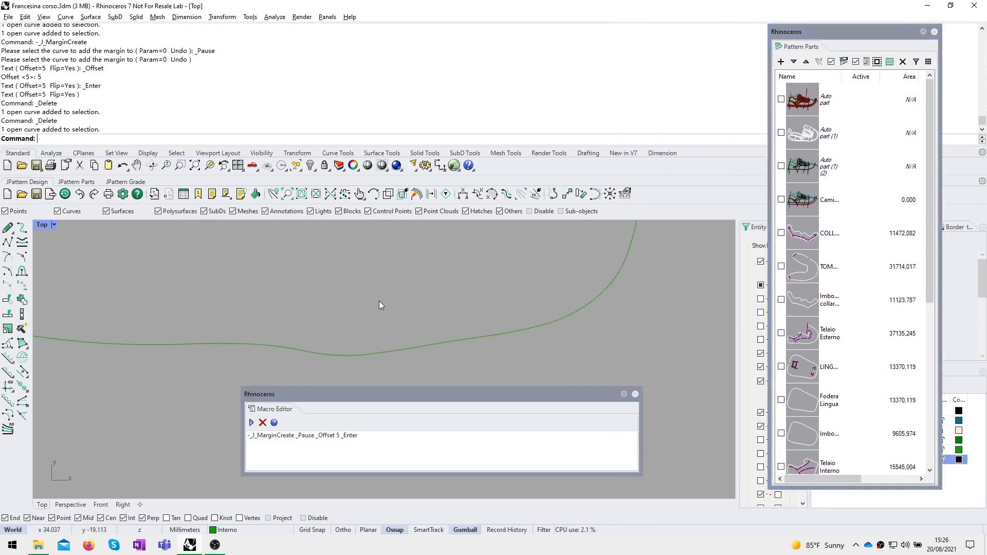
Step: Run the scripted -Properties command on the green curve with the Object option and set its name to PADDING
click(376, 353)
text(-P)
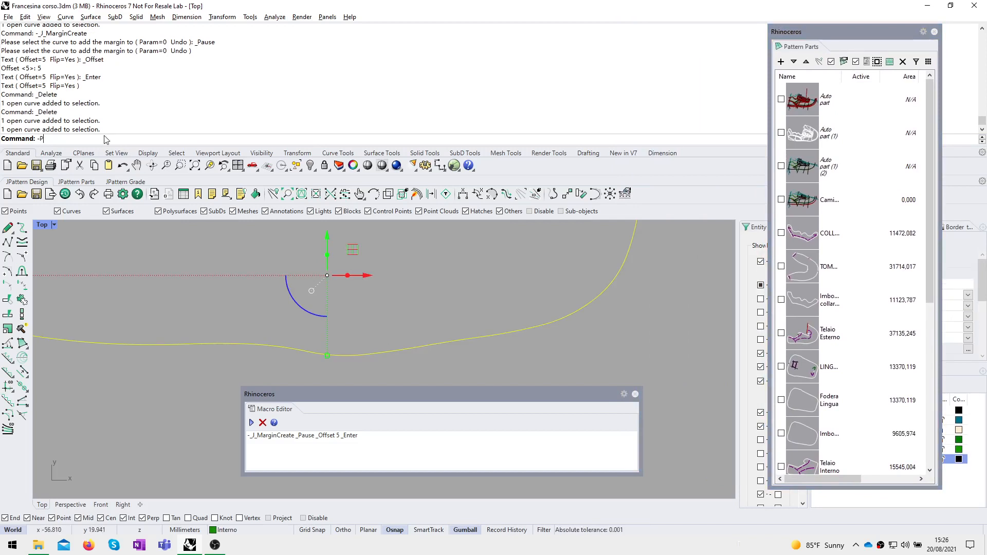
text(ro)
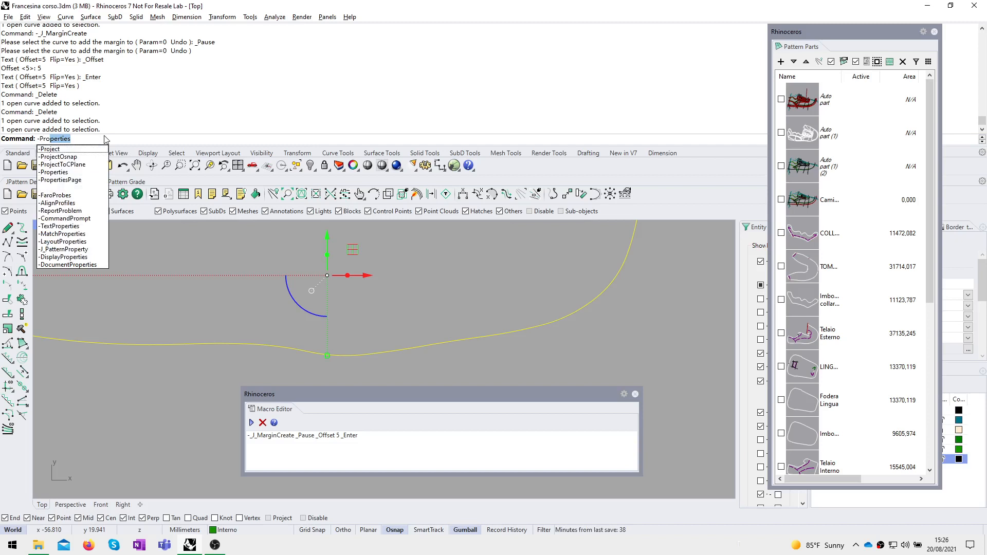
key(Return)
click(63, 139)
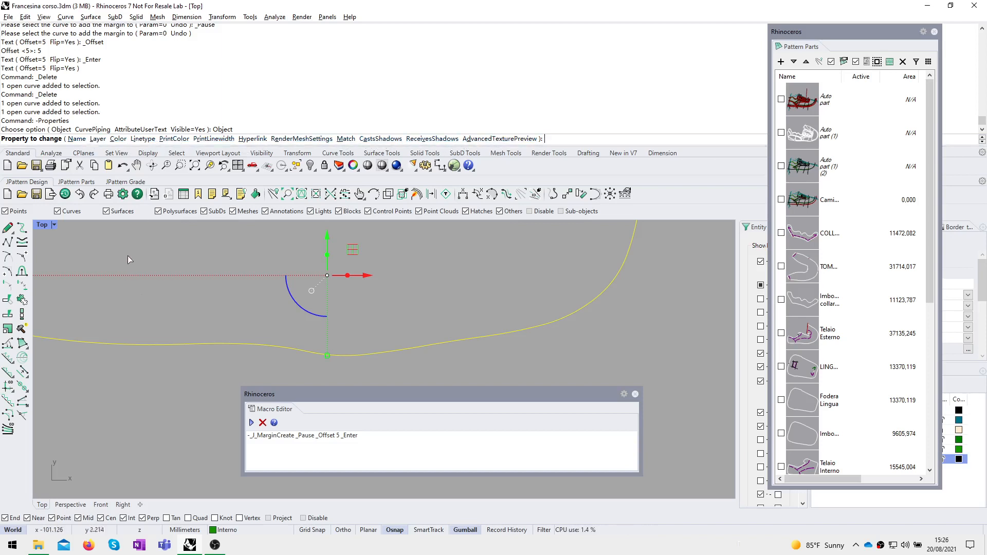
click(81, 143)
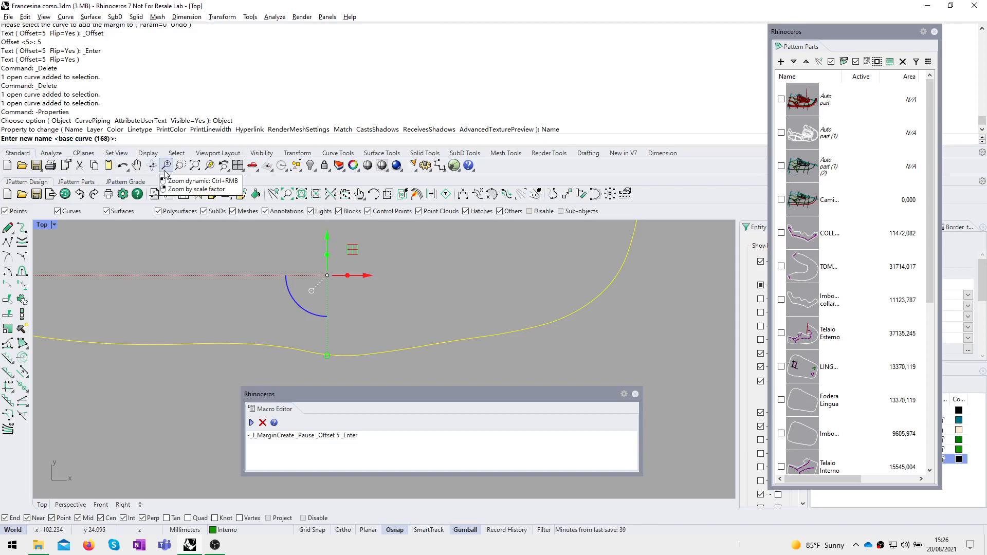
text(PADDING)
key(Return)
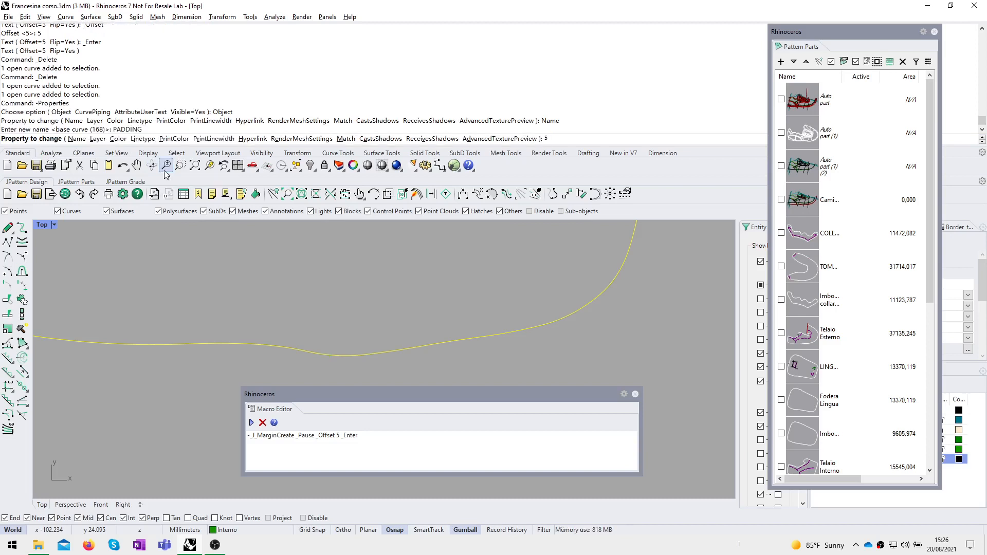
Step: Change the selected curve's object name to PADDING5 within the running -Properties command
click(77, 140)
text(PADDIN)
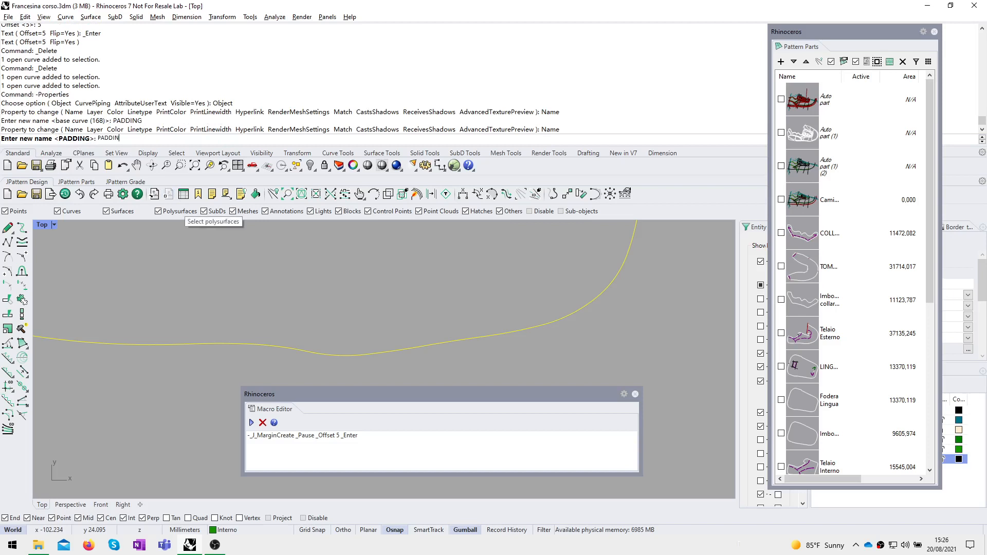
text(GS)
key(Return)
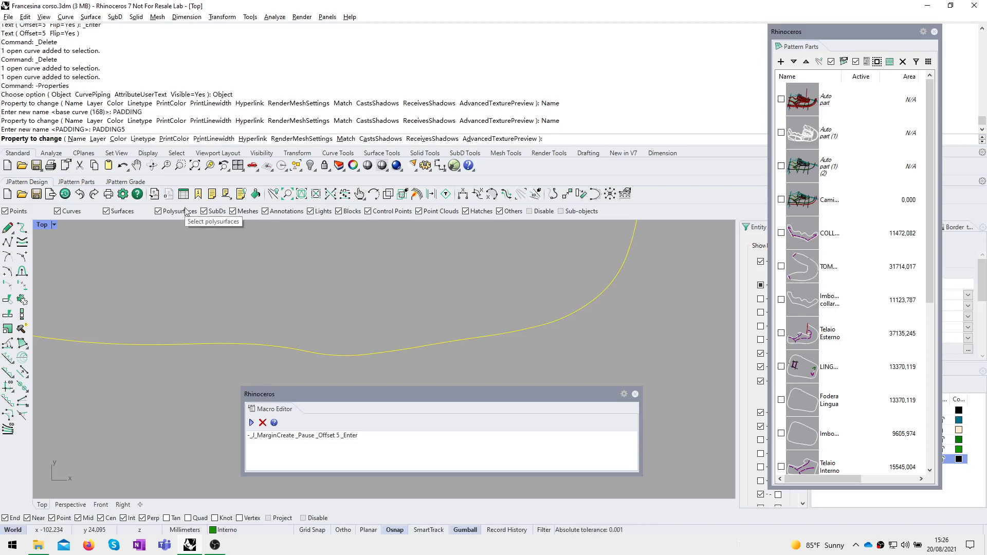
Step: Assign the selected curve to the Padding layer through the Layer option of -Properties
click(98, 139)
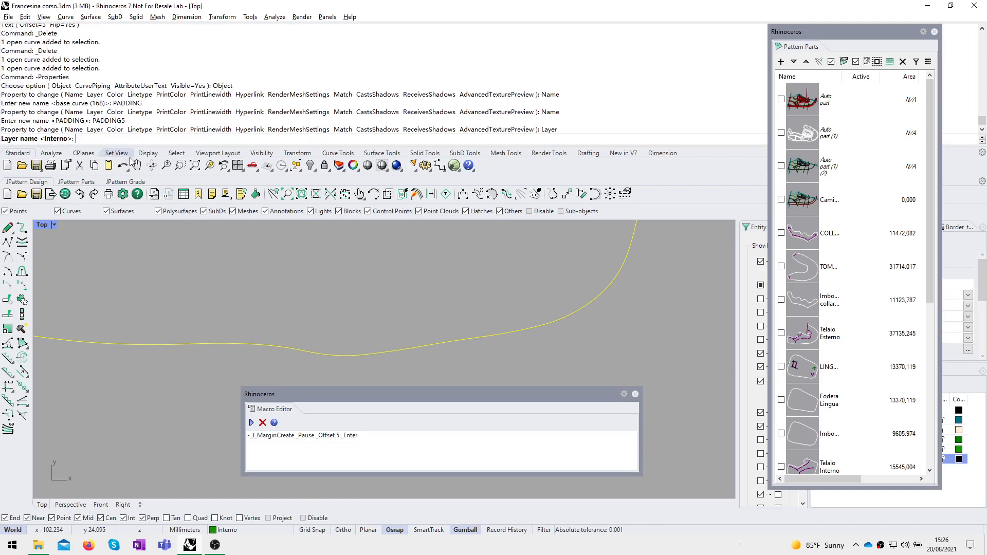
text(Padding)
key(Return)
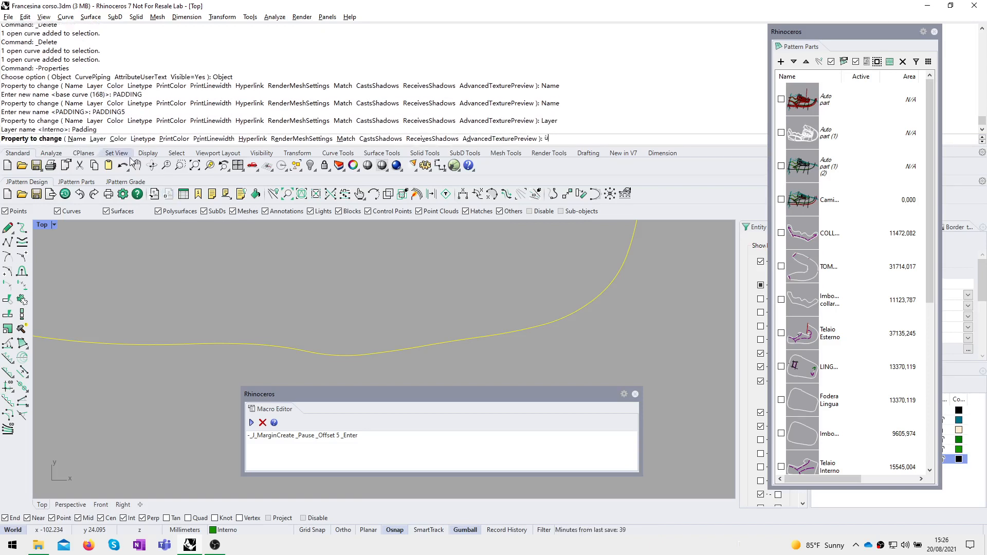
Step: Try a custom blue object color (#0000FF) for the curve in the Object color picker of -Properties, and cancel it
click(114, 140)
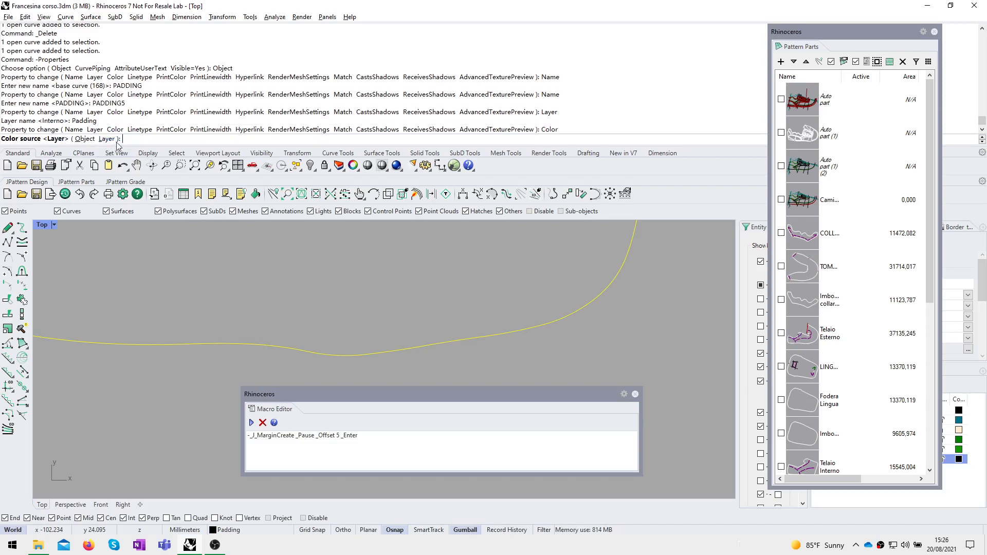
click(82, 139)
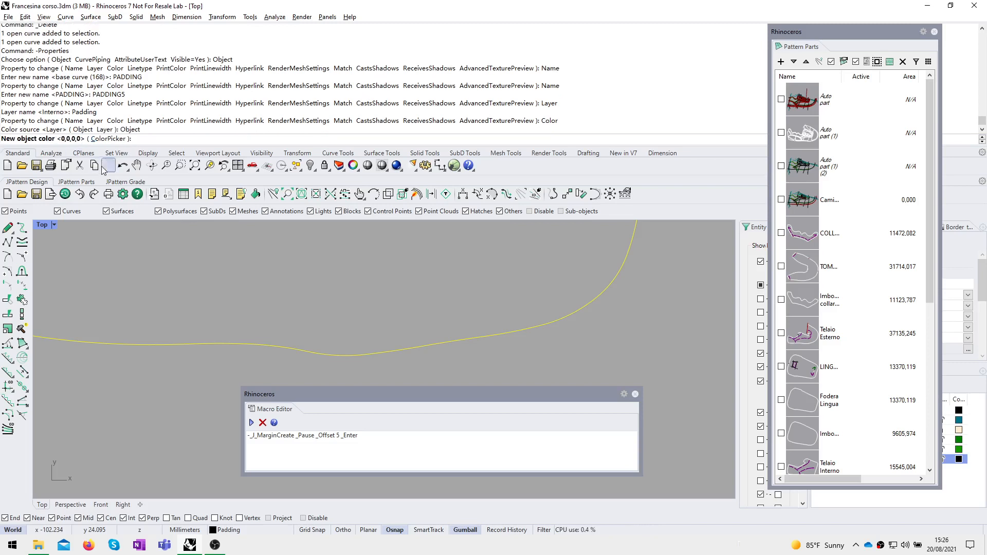
click(108, 141)
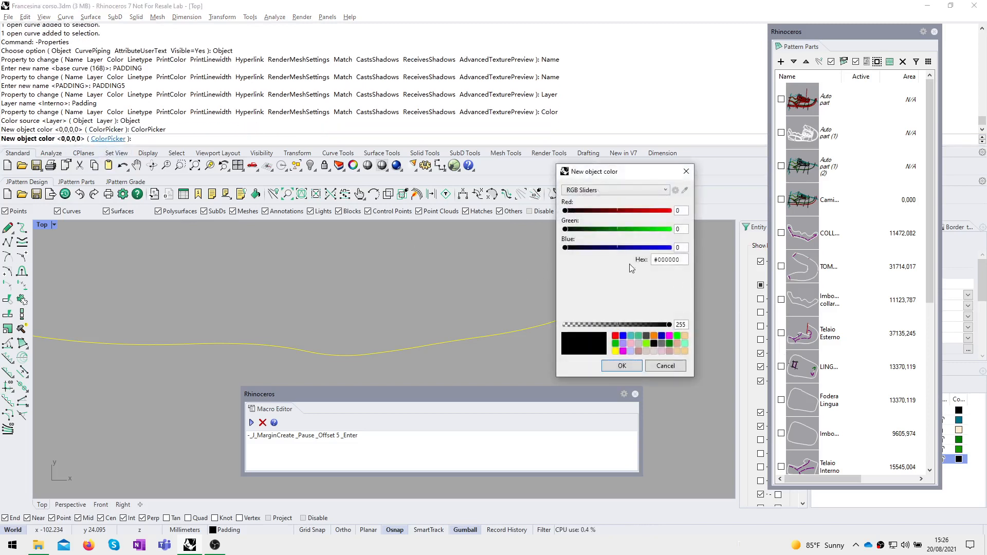
drag(565, 248, 683, 248)
drag(568, 233, 690, 232)
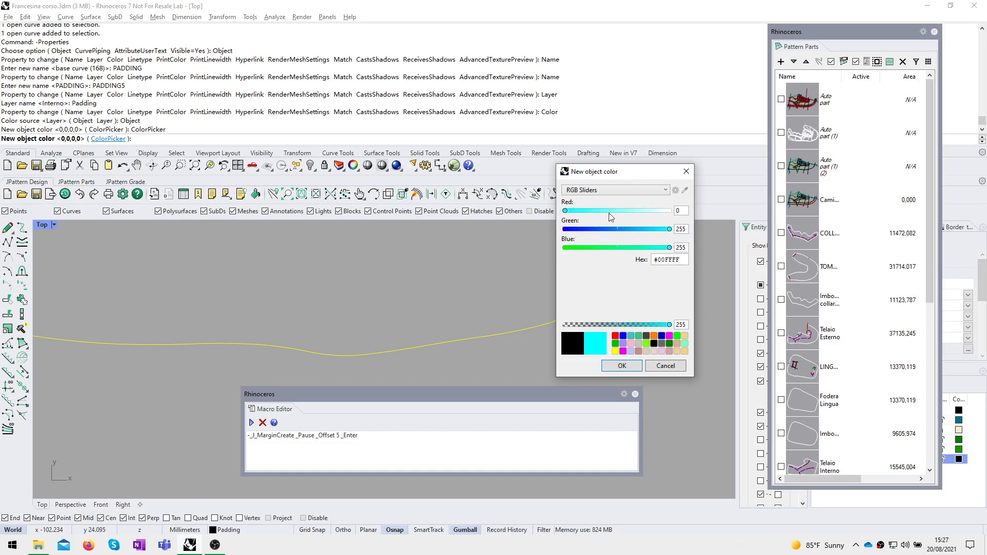
mouse_move(567, 211)
mouse_down()
mouse_move(681, 216)
mouse_move(560, 215)
mouse_up()
drag(669, 229, 549, 235)
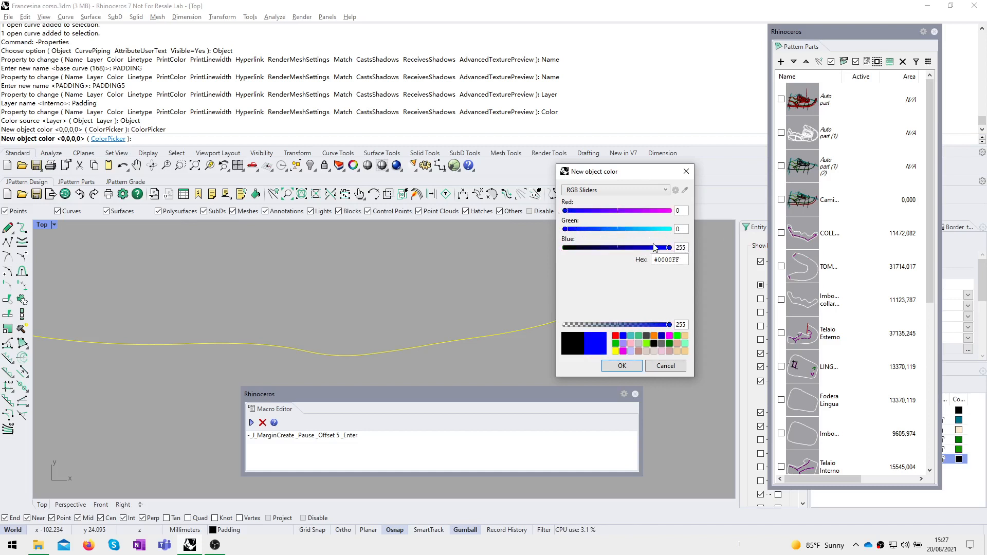
drag(667, 247, 550, 252)
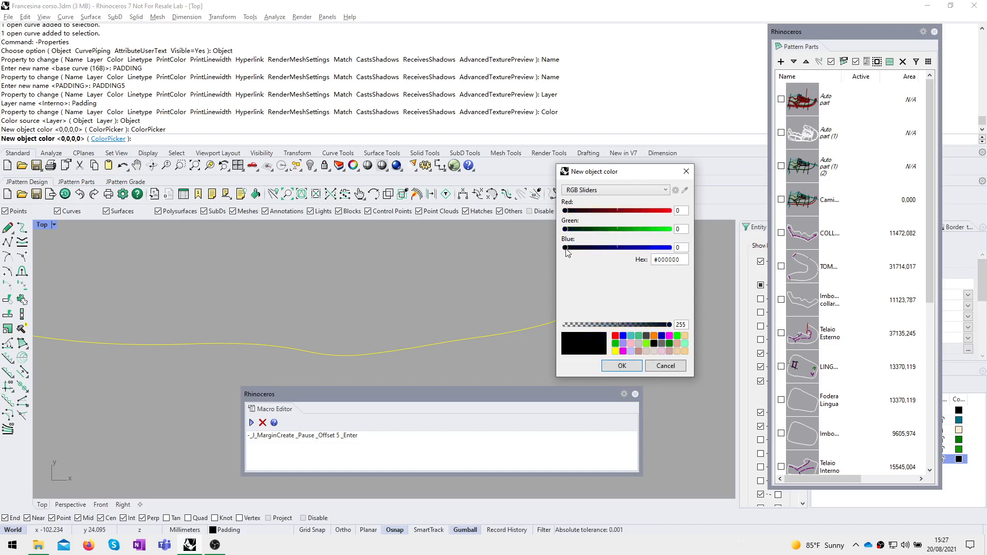
drag(566, 247, 671, 247)
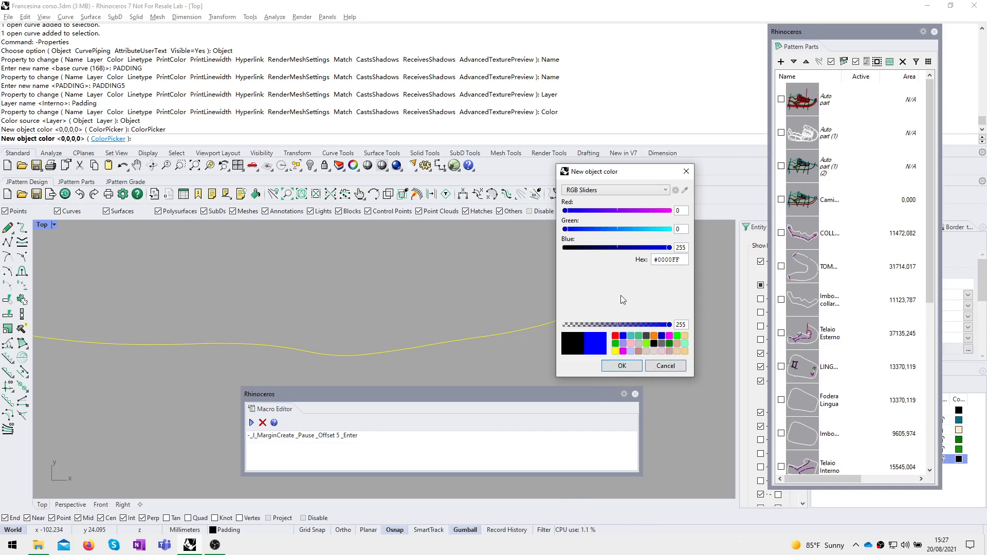
drag(671, 329, 691, 329)
click(686, 171)
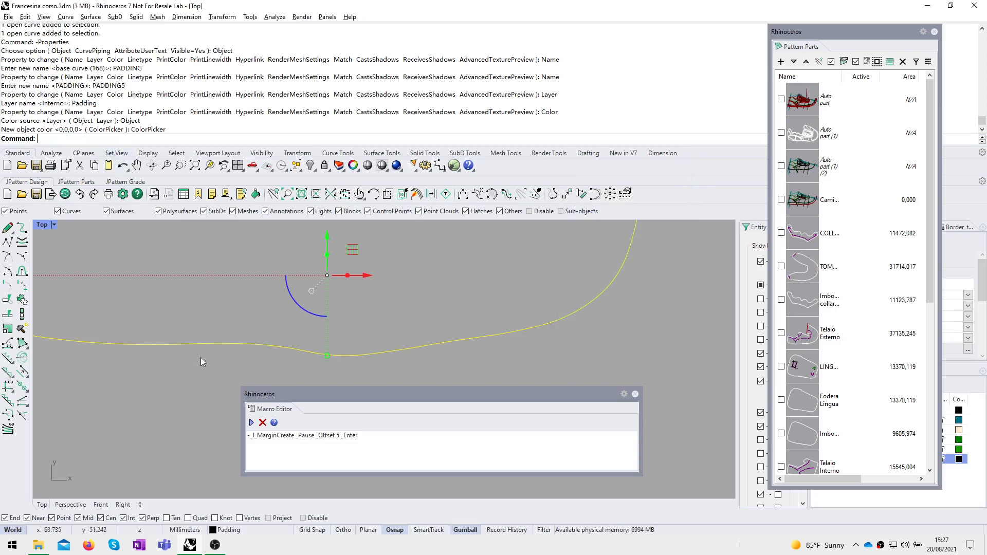
Step: Reselect the curve and run -_Properties on it with the Object option, entering PADDING5 as its name
click(210, 314)
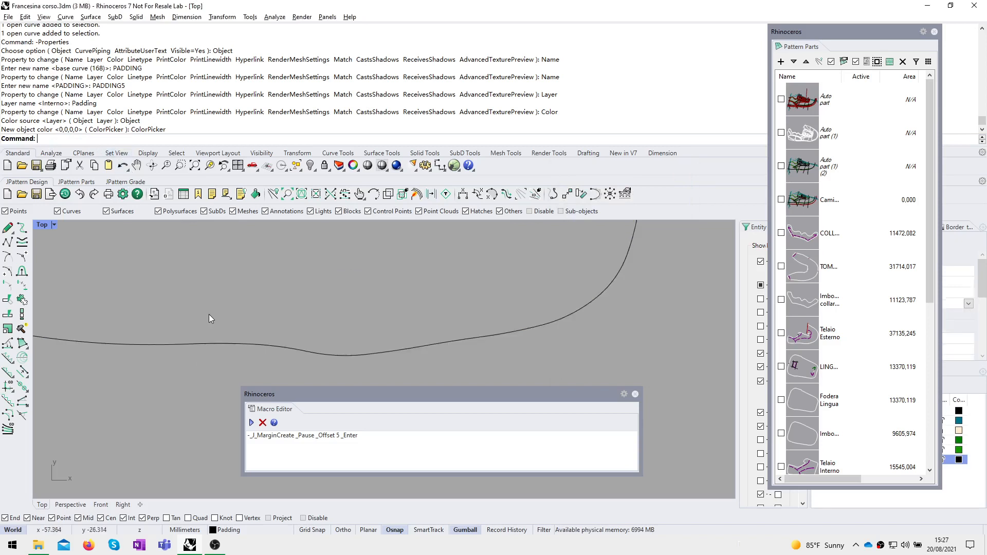
click(199, 346)
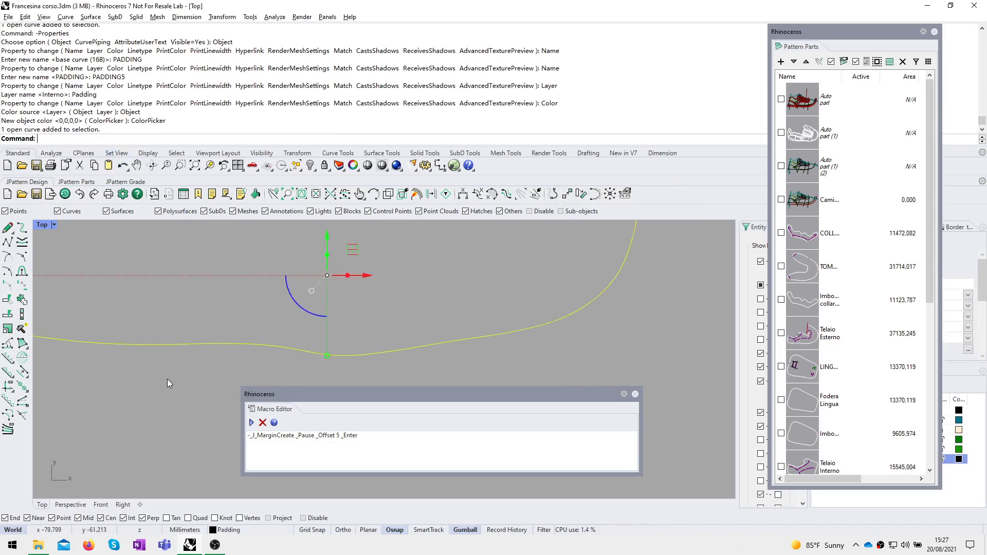
text(-_Properties)
key(Return)
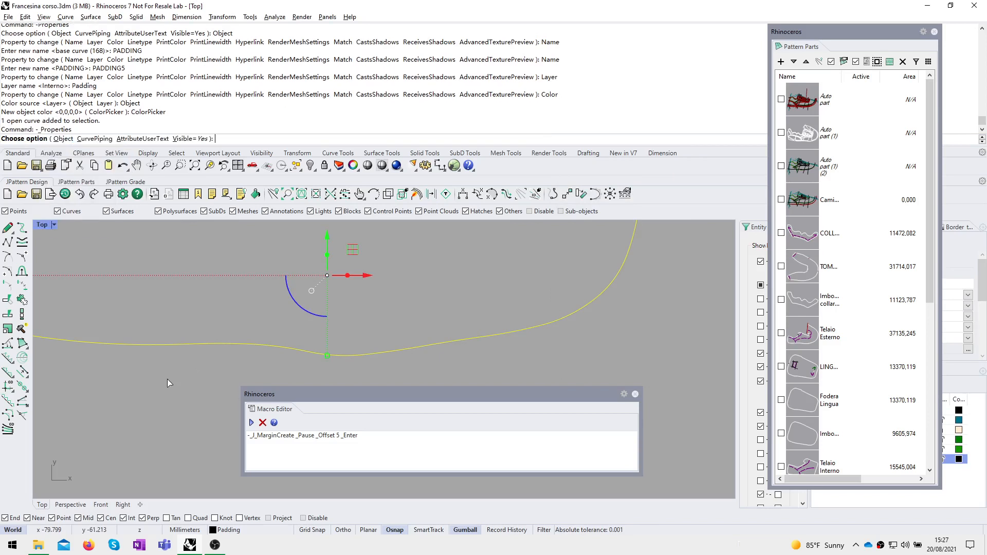
click(62, 139)
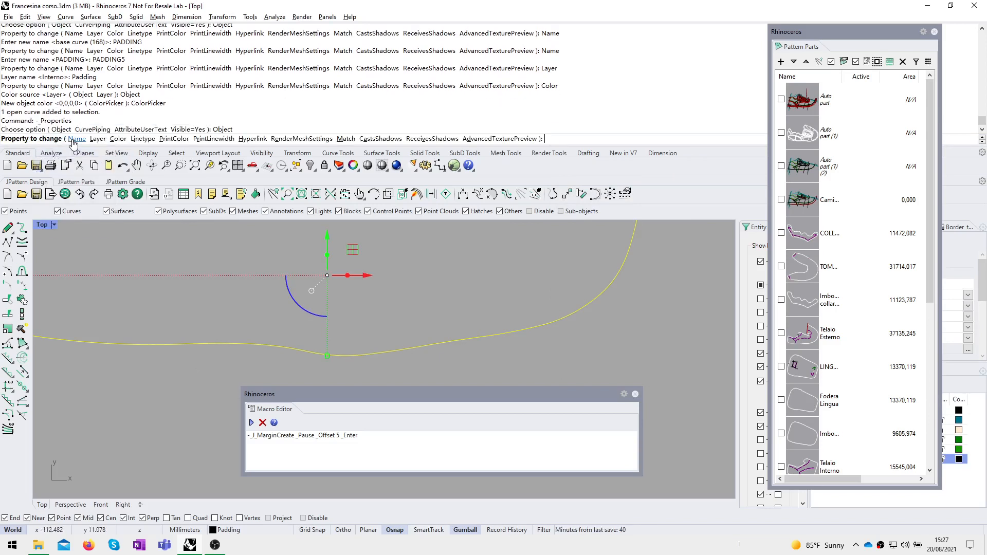
click(75, 140)
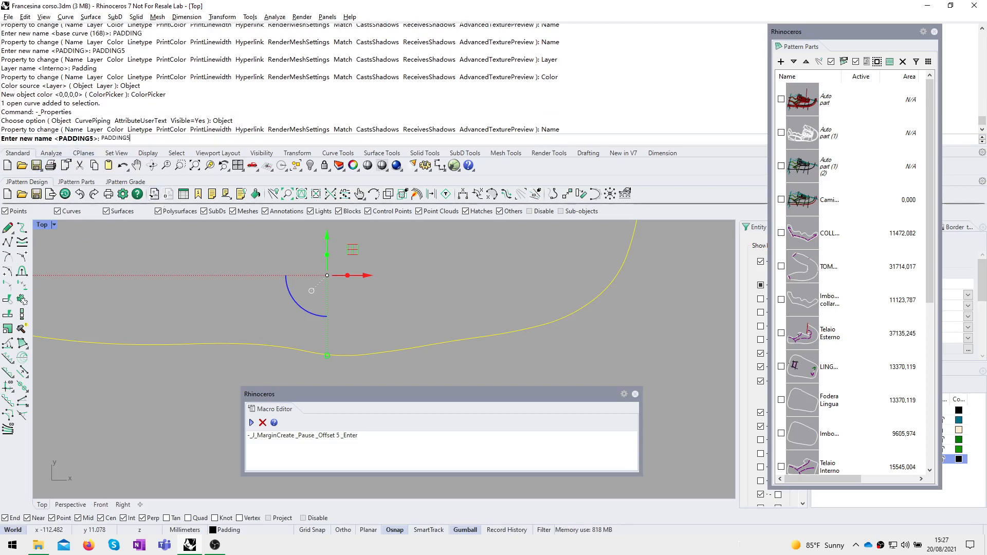
text(PADDING5)
key(Return)
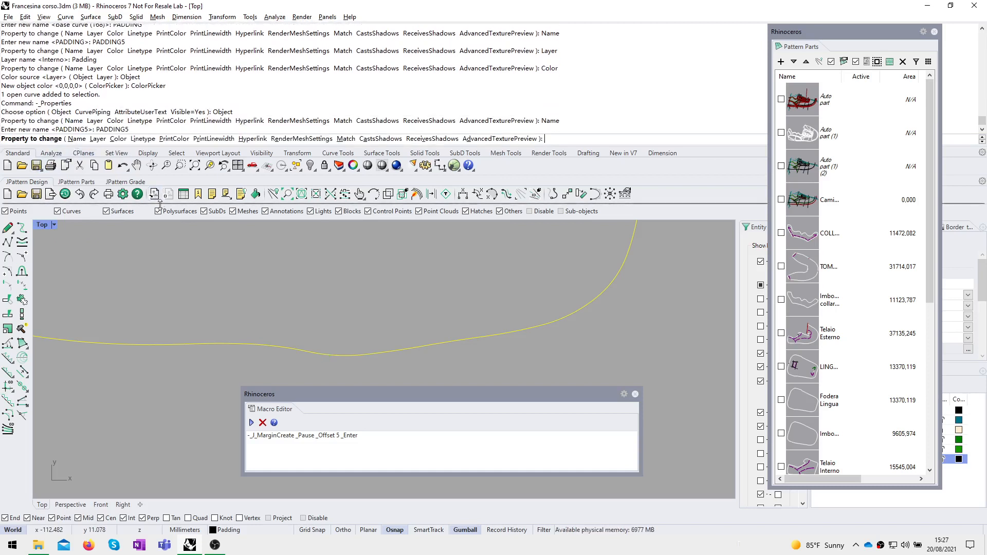
Step: Assign the curve to the Padding layer within -_Properties and check its name and layer in the object properties
click(98, 139)
text(Padding)
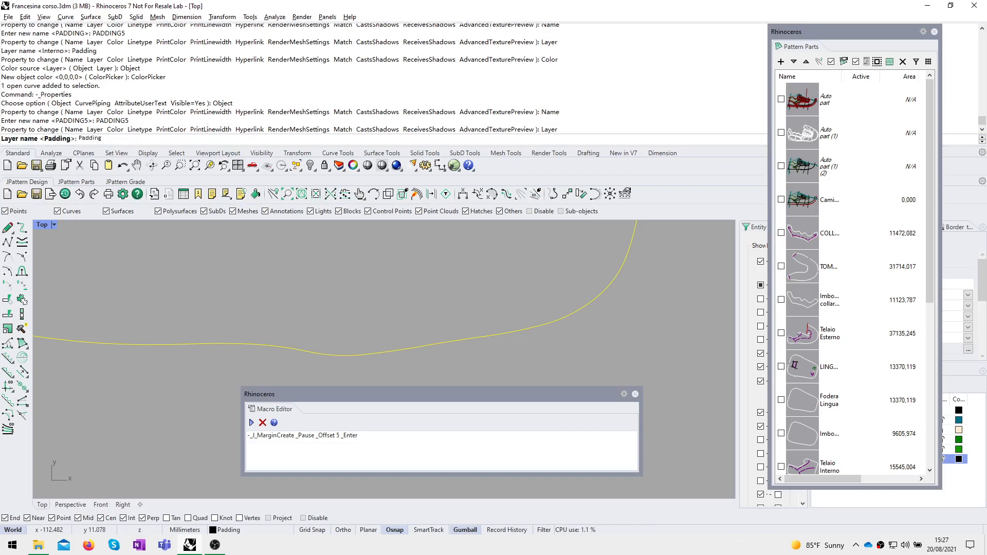
key(Return)
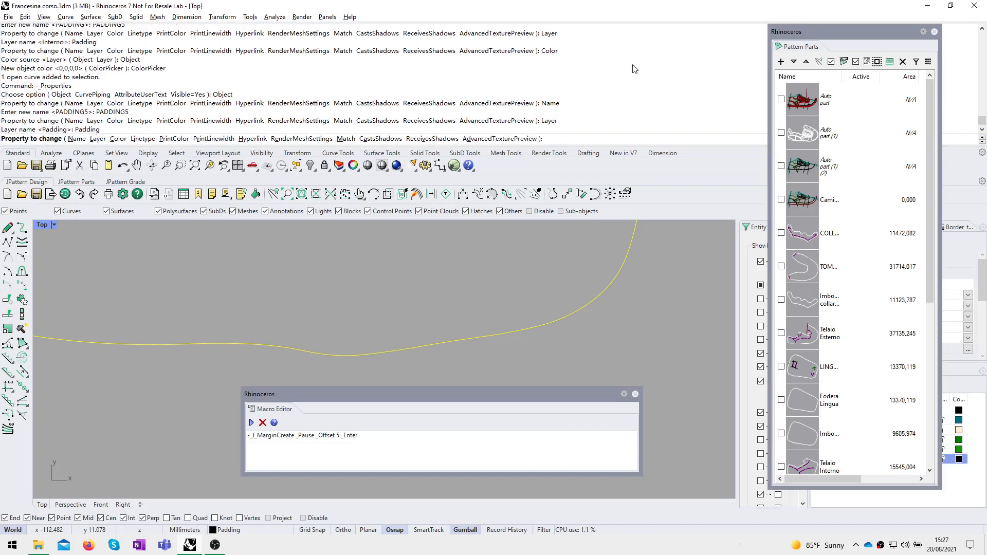
drag(788, 31, 605, 22)
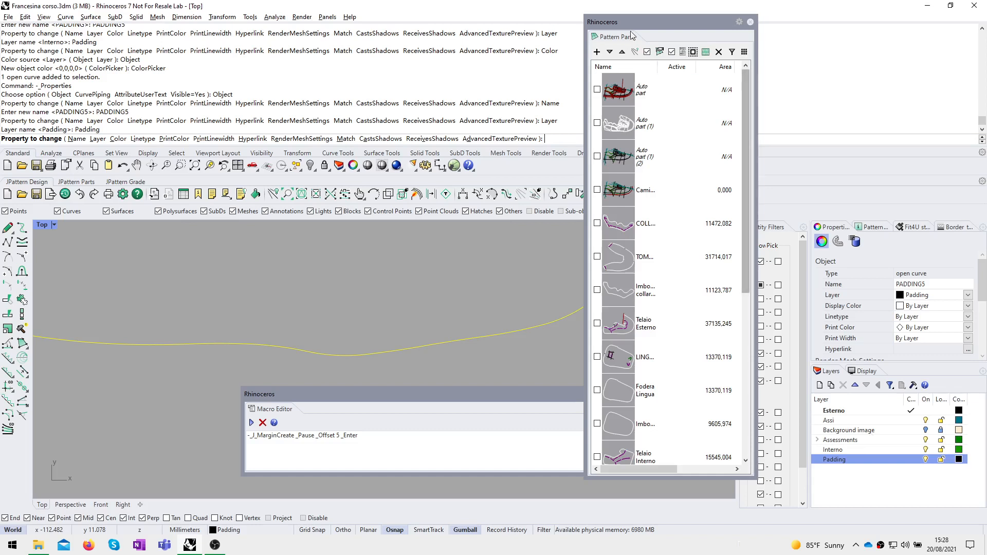
drag(641, 24, 827, 44)
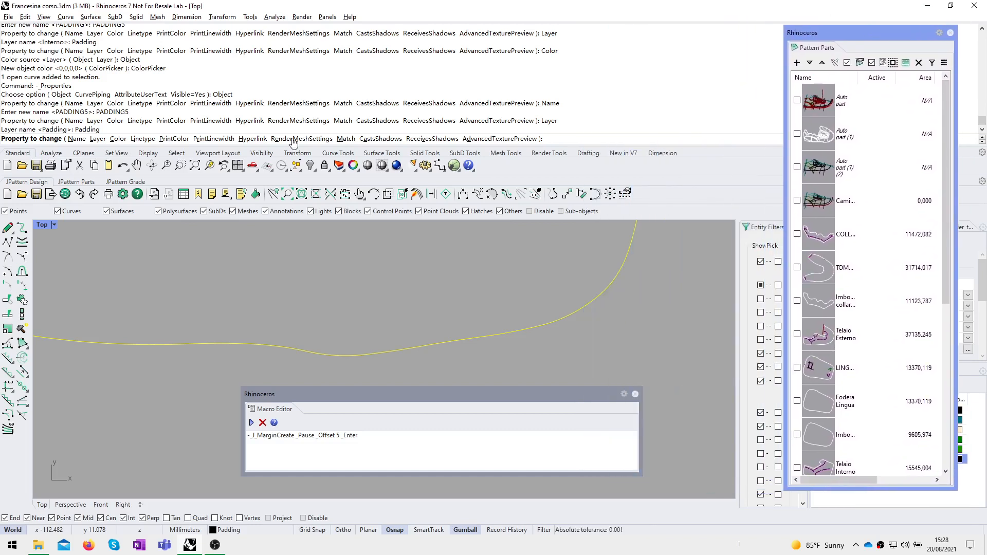
Step: Set the curve's color source to Layer, check its display color in the object properties, and end the -_Properties command
click(117, 139)
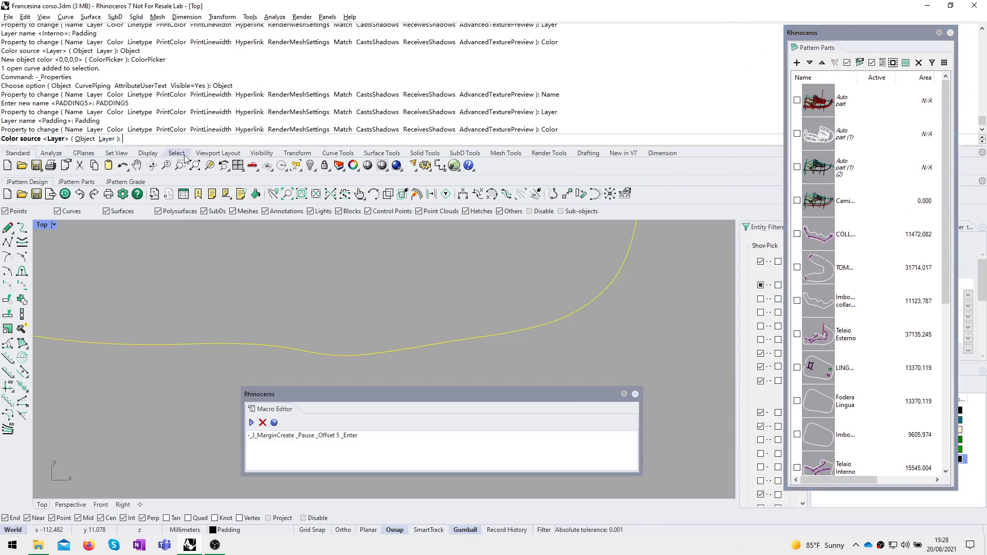
click(106, 139)
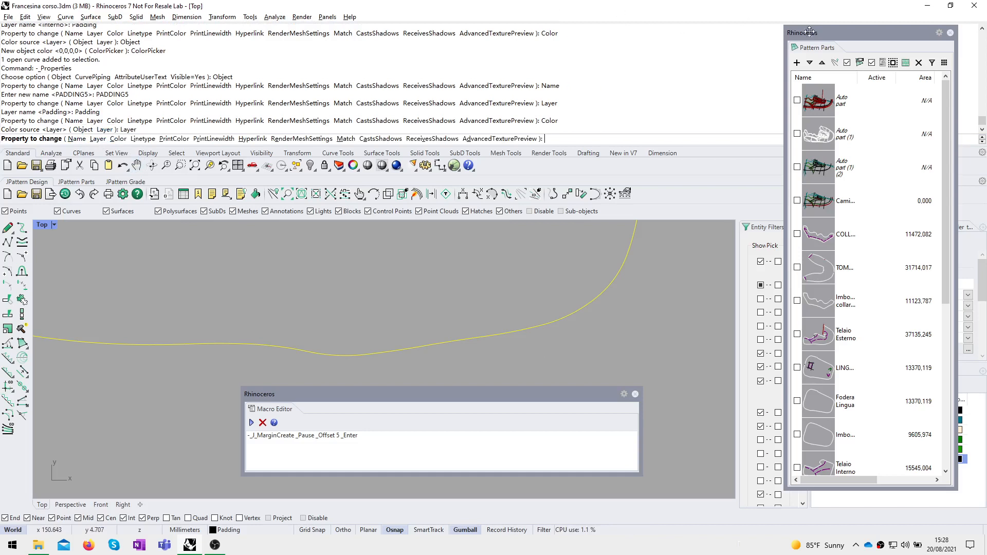
drag(811, 32, 690, 33)
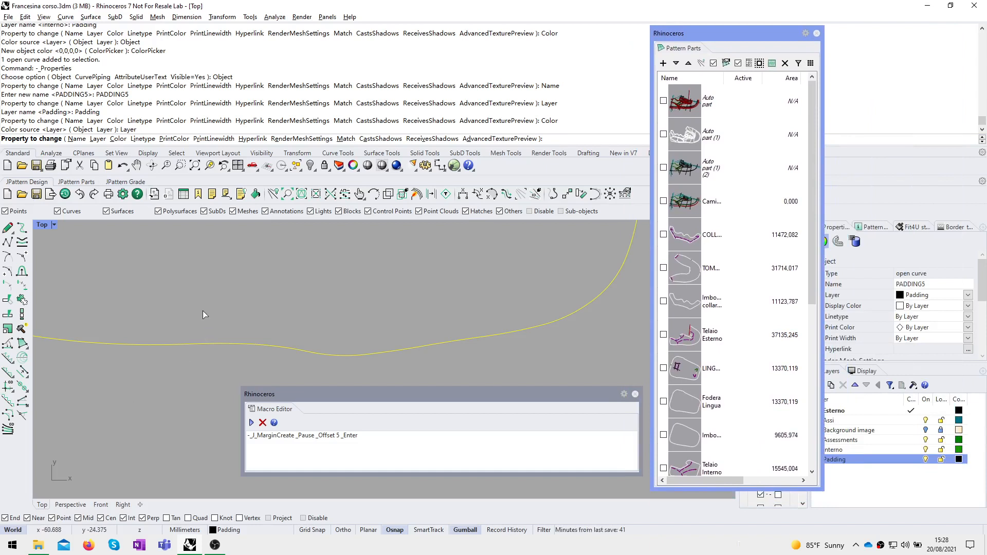
key(Return)
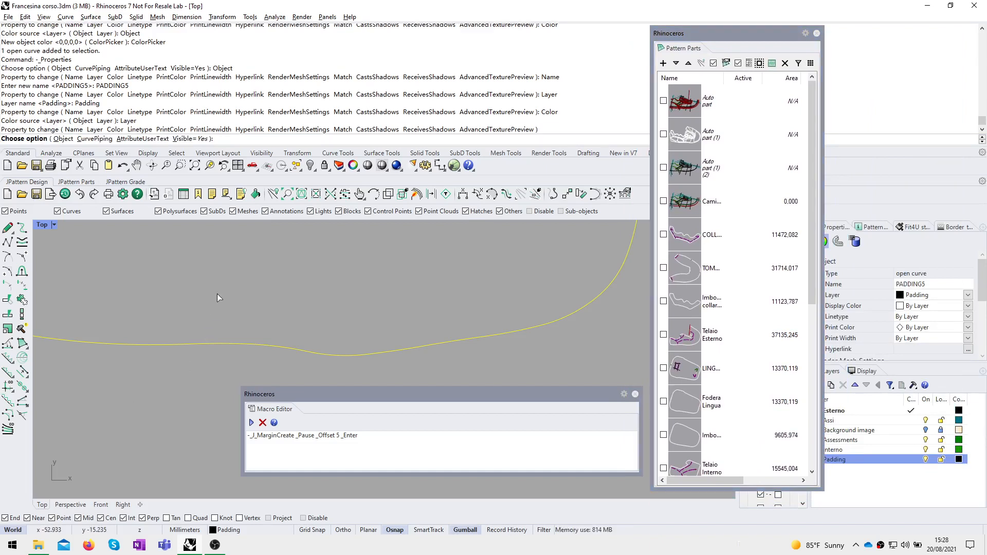
key(Return)
key(Escape)
right_drag(240, 298, 270, 292)
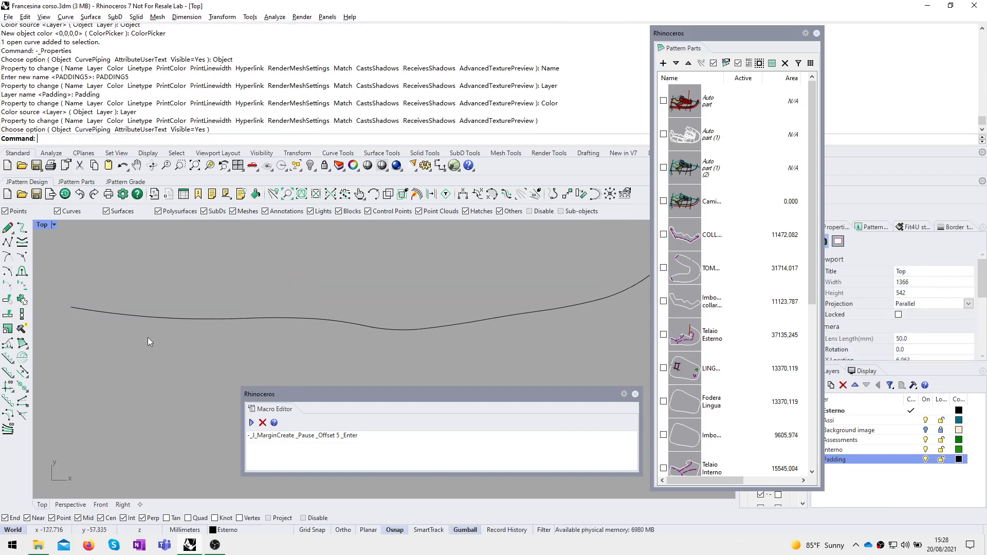
Step: Copy -_Properties from the command history and append it to the margin macro after _Enter
drag(73, 53, 38, 53)
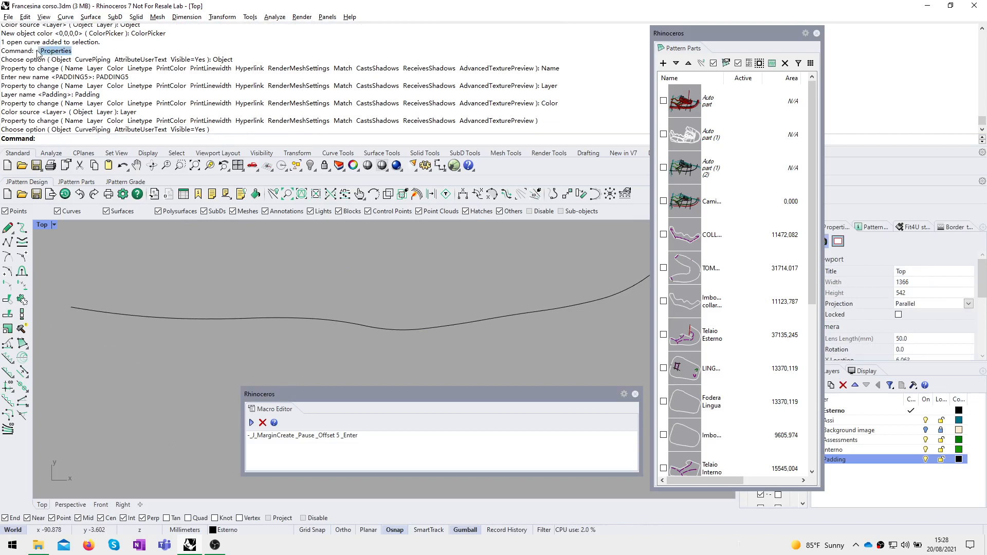
key(ctrl+c)
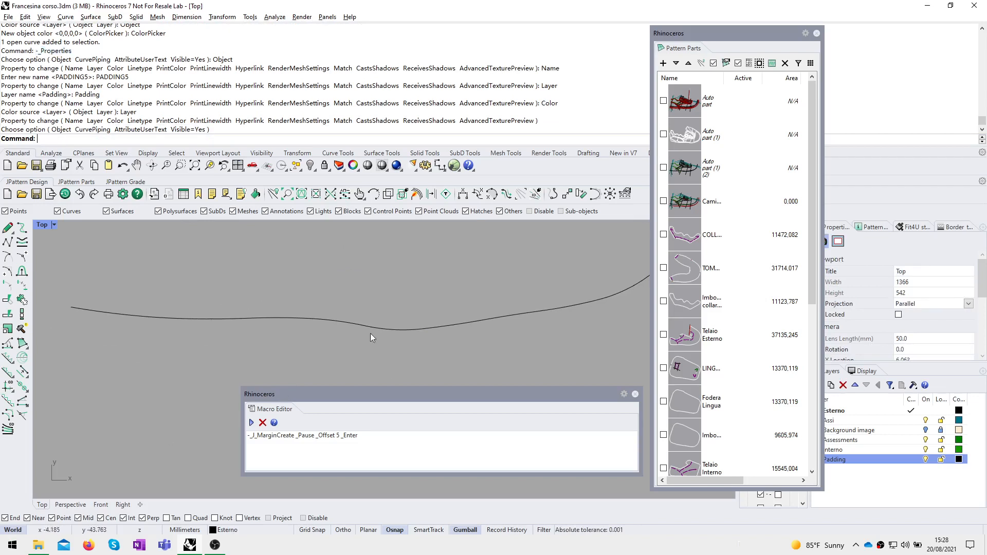
click(400, 446)
key(ctrl+v)
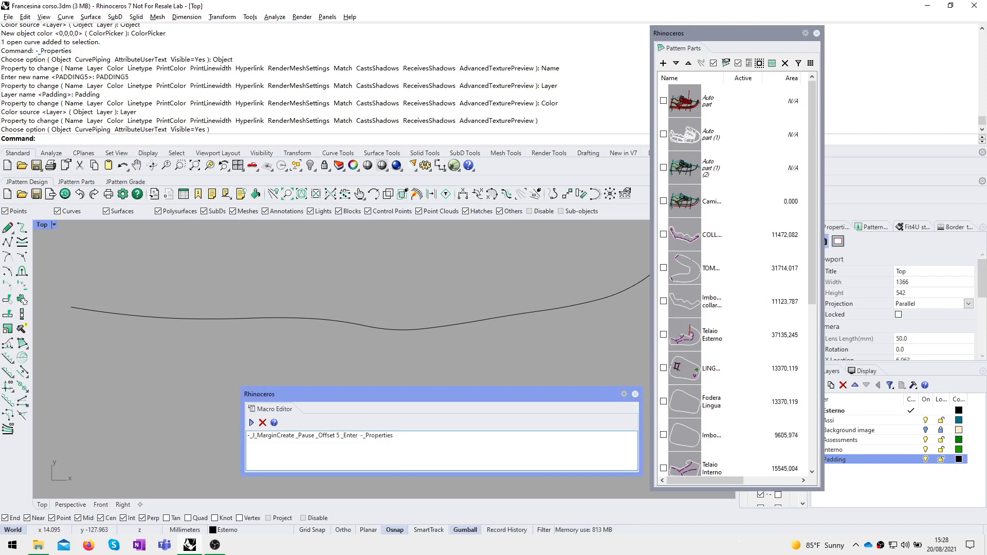
Step: Try inserting _SelLast before -_Properties in the margin macro, and remove it again
text(_SelLa)
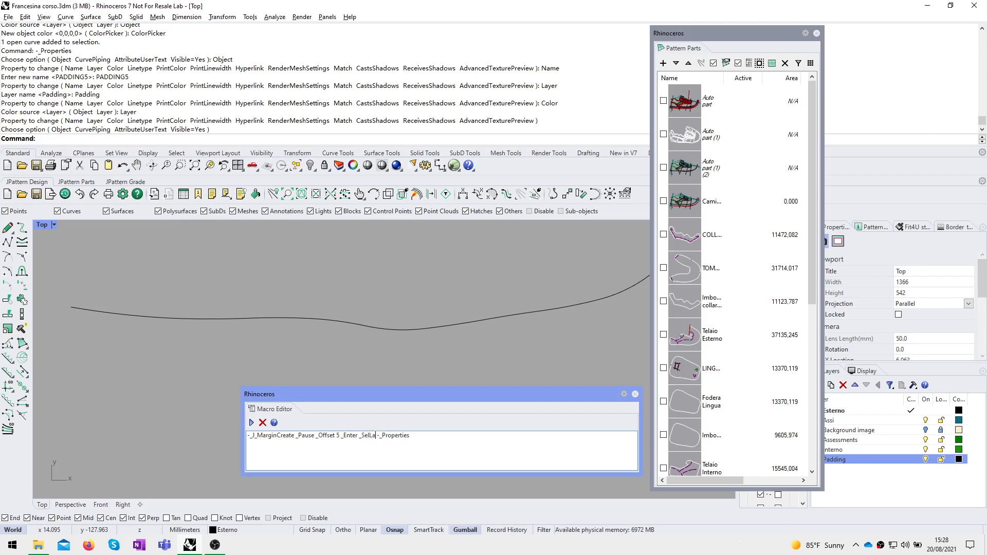
text(st)
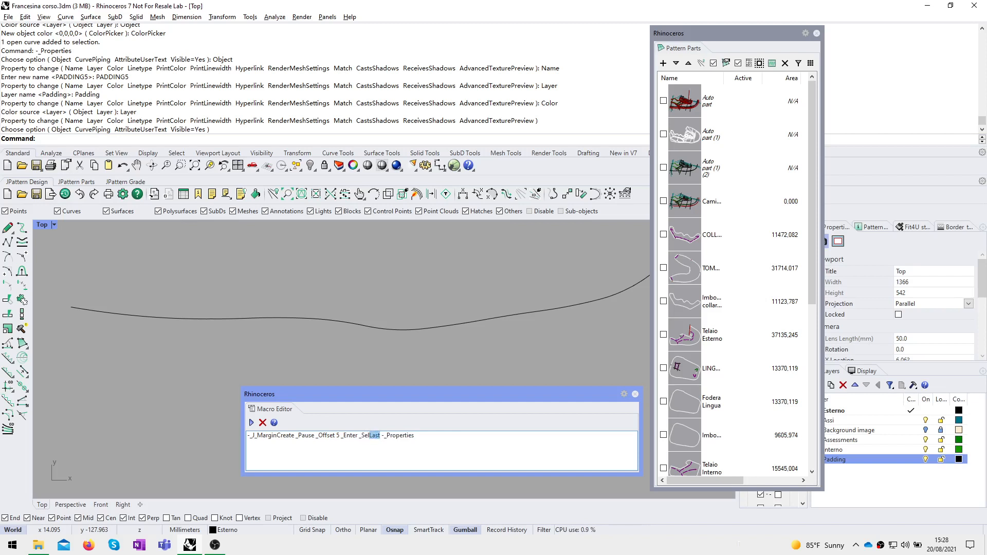
drag(369, 434, 362, 434)
key(super+plus)
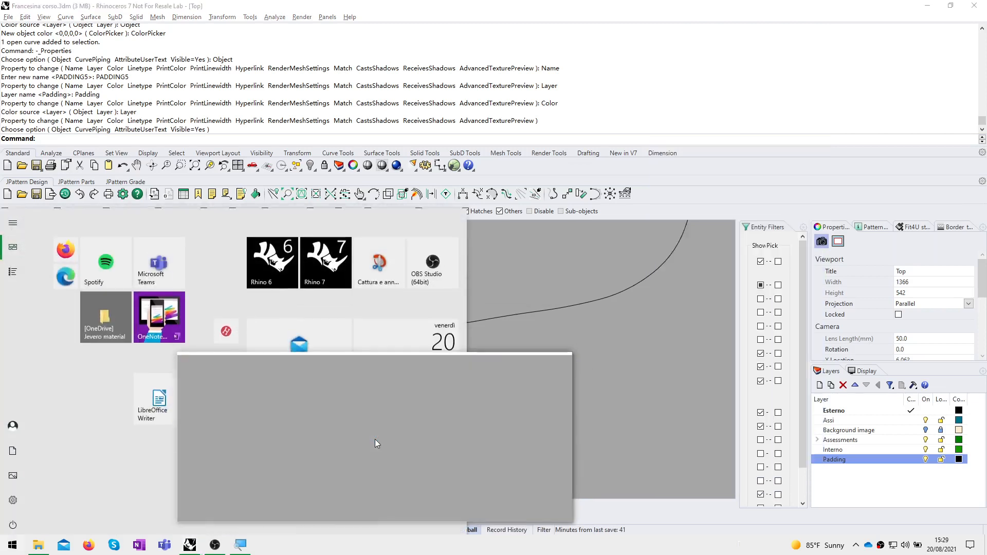
key(super+Escape)
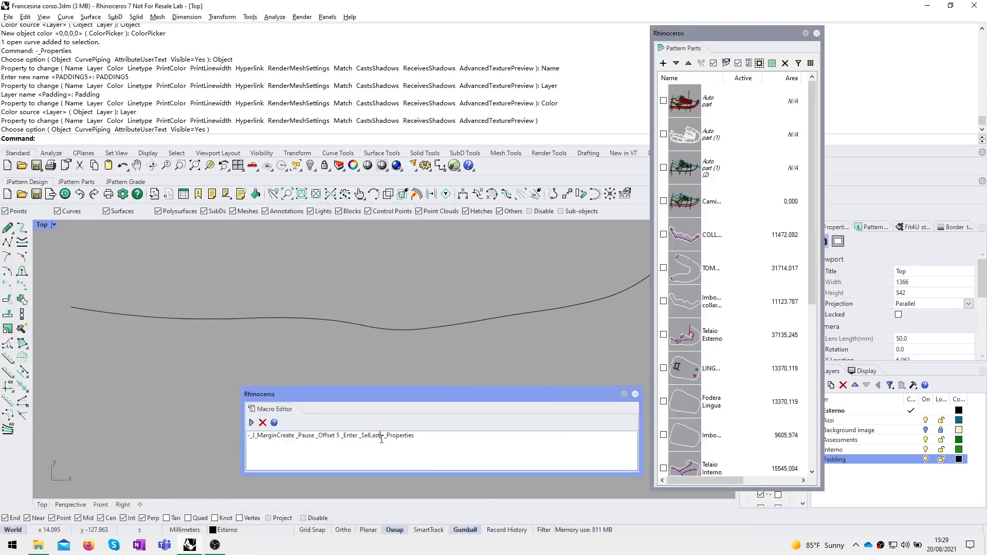
drag(380, 435, 360, 435)
key(Delete)
key(Delete)
key(Delete)
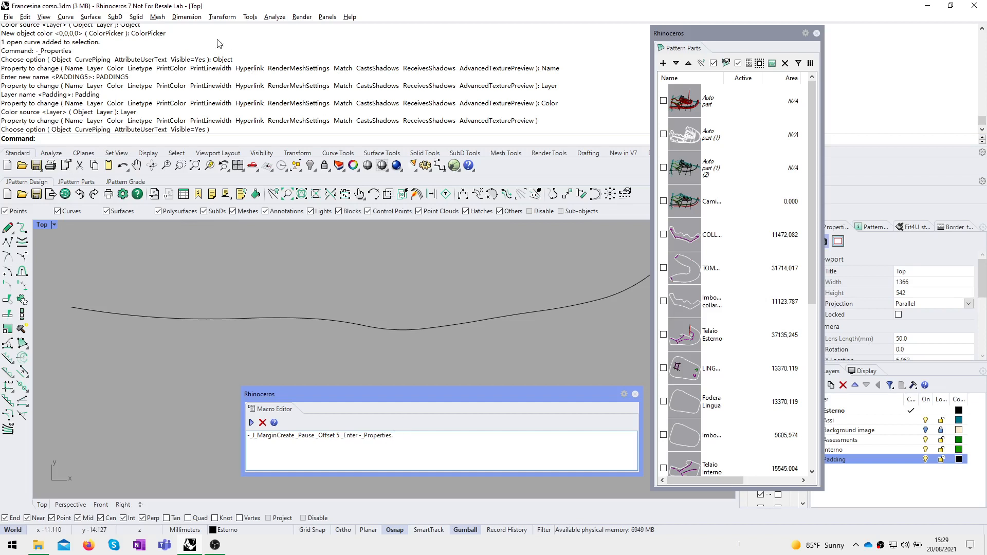
Step: Append the Object and Name options after -_Properties in the margin macro, copying them from the command history
double_click(230, 60)
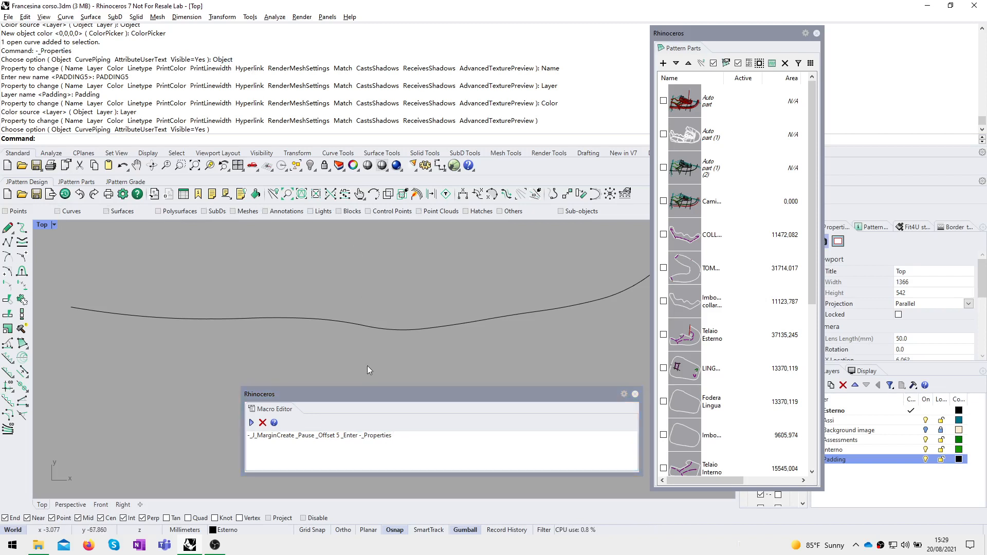
click(408, 439)
key(ctrl+v)
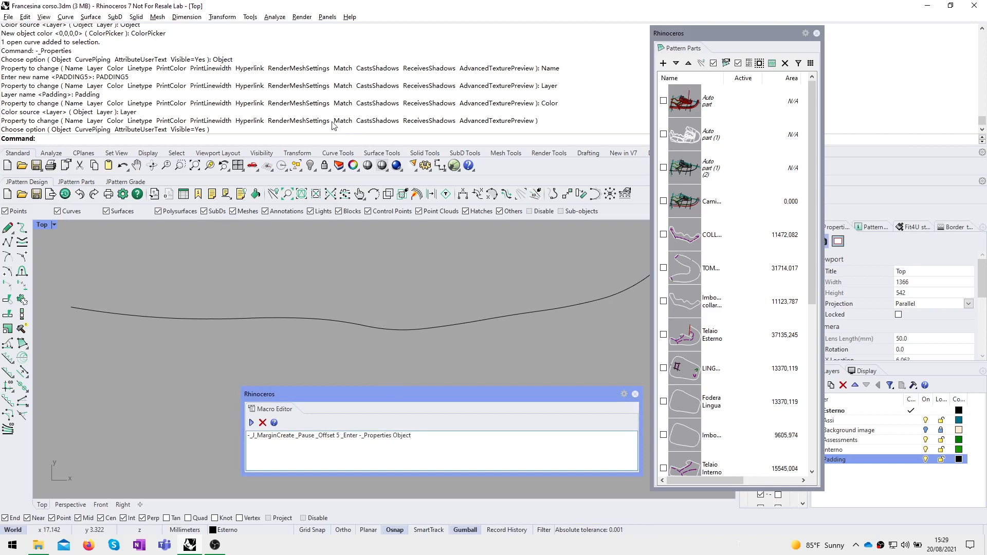
click(555, 76)
key(ctrl+v)
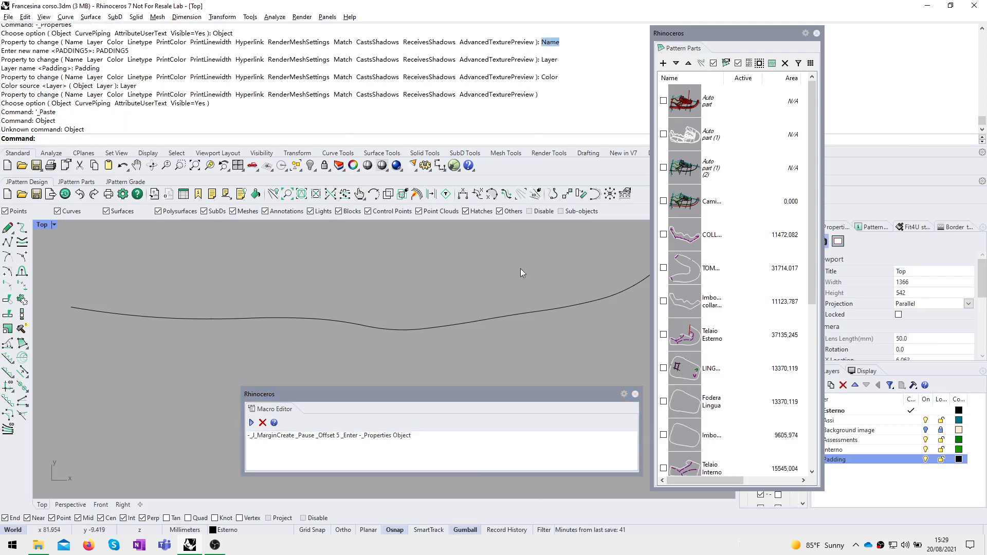
click(438, 436)
text(Name)
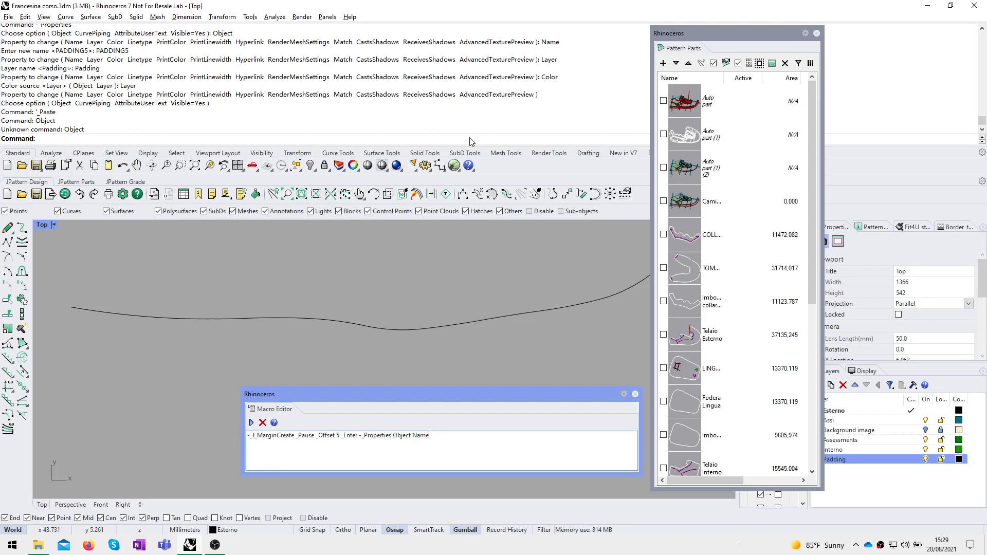
Step: Copy the curve name PADDING5 and append it after the Name option in the margin macro
double_click(93, 69)
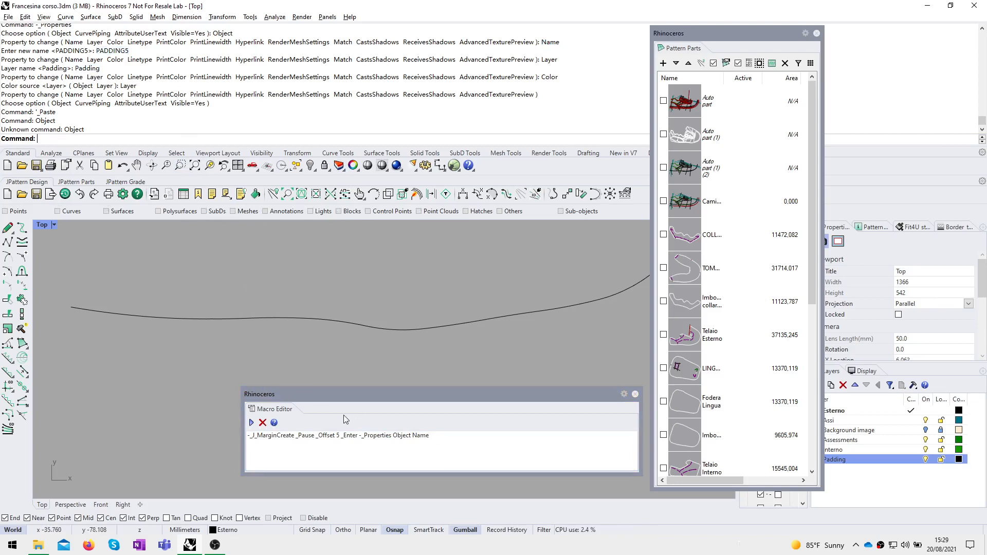
click(446, 446)
key(ctrl+v)
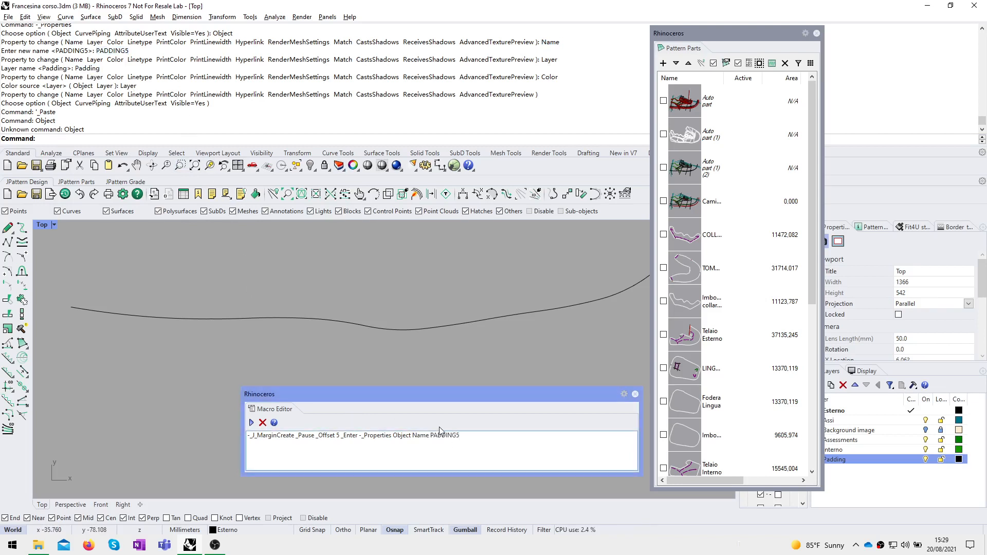
Step: Append Layer Padding, Color Object 0,0,255,0 and two _Enter entries to the end of the margin macro
double_click(91, 68)
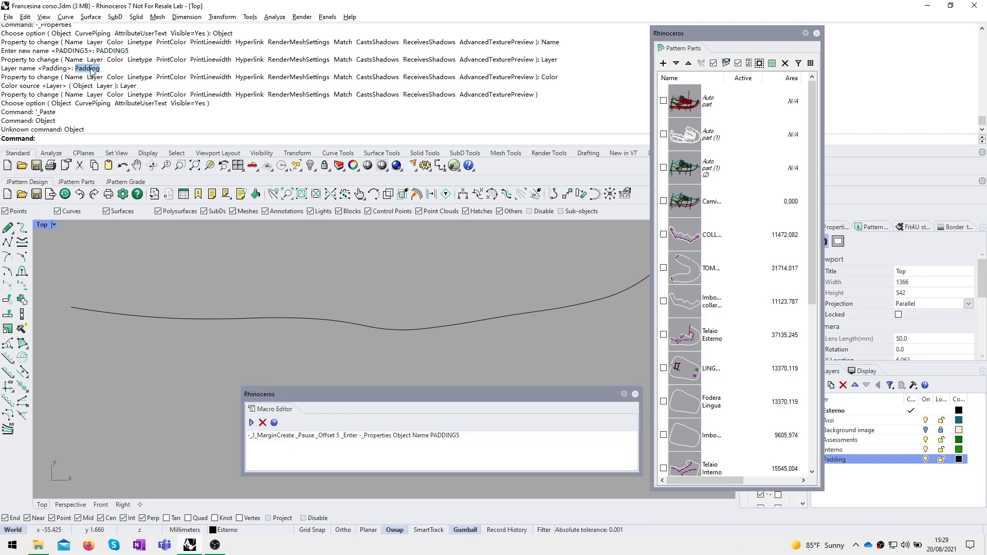
click(486, 436)
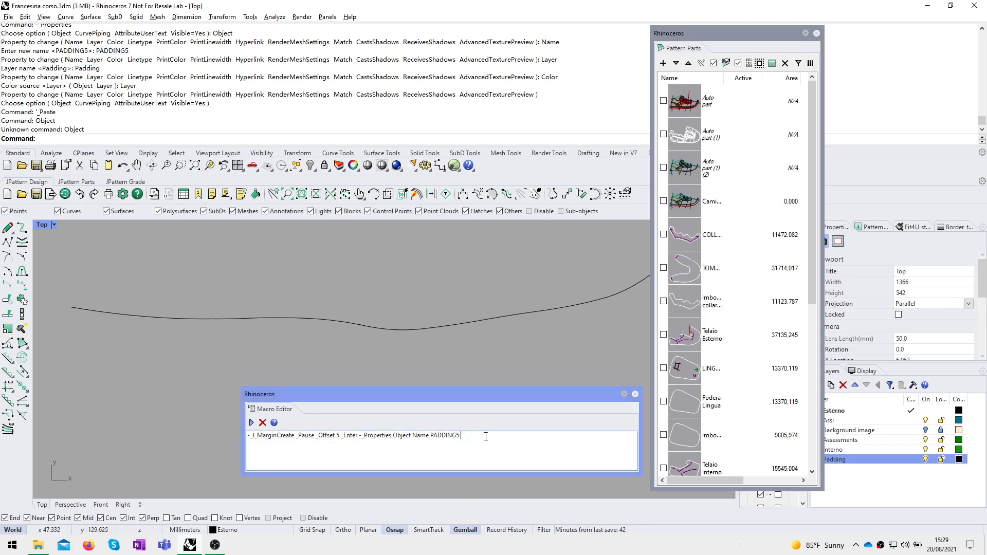
text(Layer Padding Color)
text(Object 0,0,255,0)
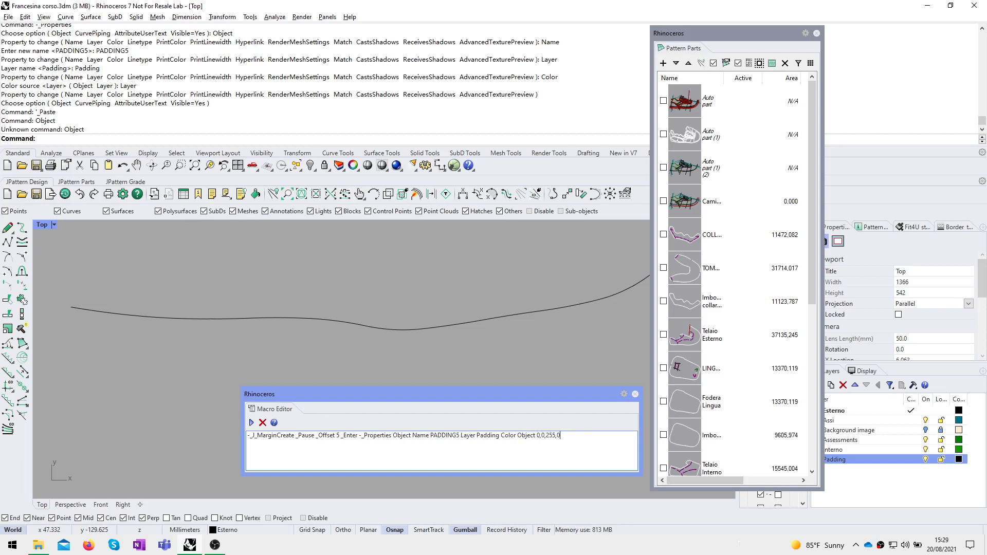
text(_Enter _Enter)
Step: Prefix the Object, Name, Layer, Color and color source Object options in the margin macro with underscores
click(392, 435)
text(_)
click(416, 435)
text(_)
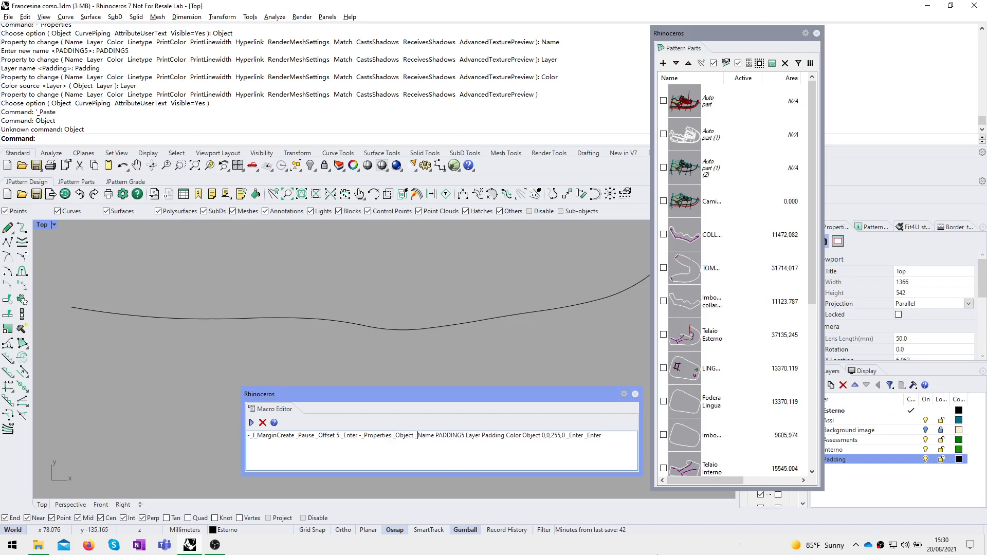
click(468, 435)
text(_)
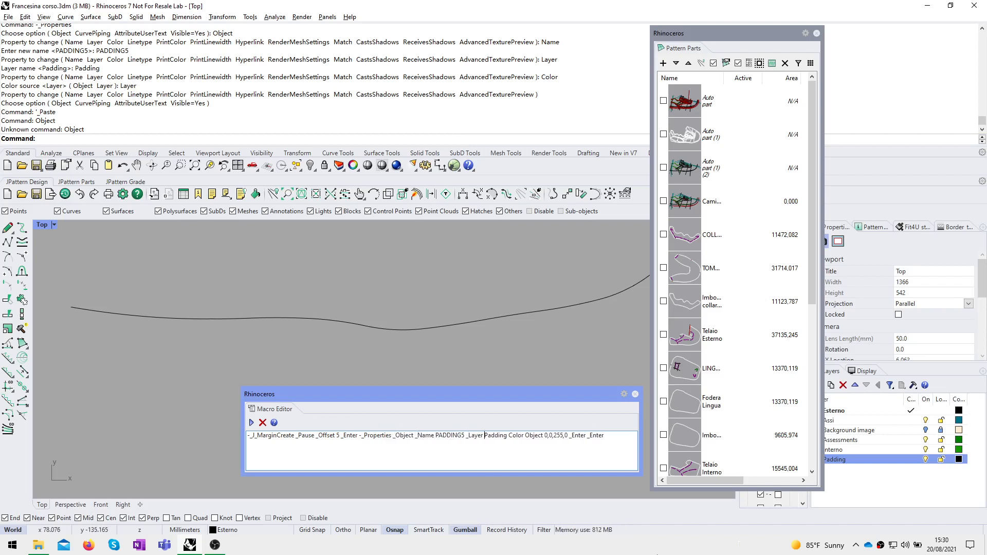
click(508, 435)
text(_)
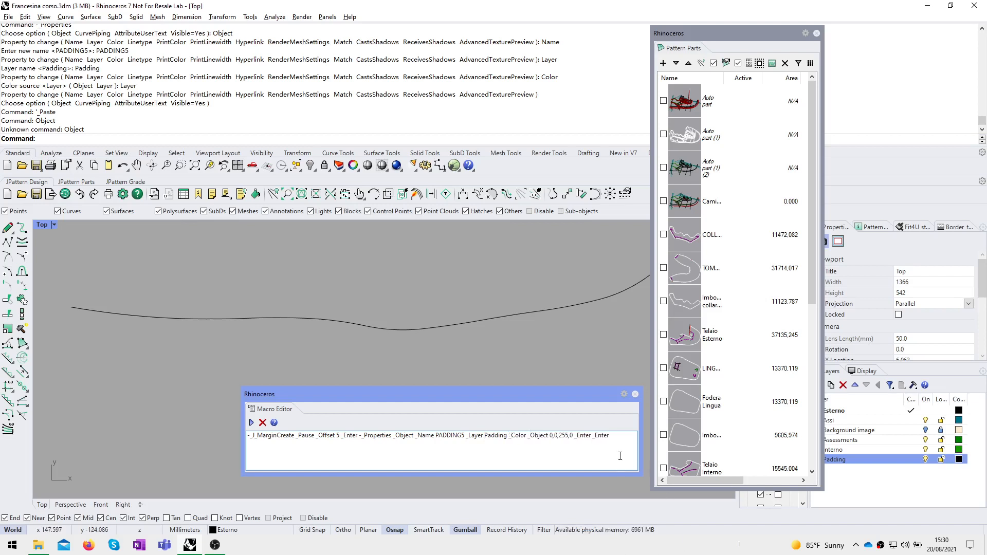
Step: Run the margin macro on the curve and compare its text with the resulting command history
drag(563, 394, 496, 377)
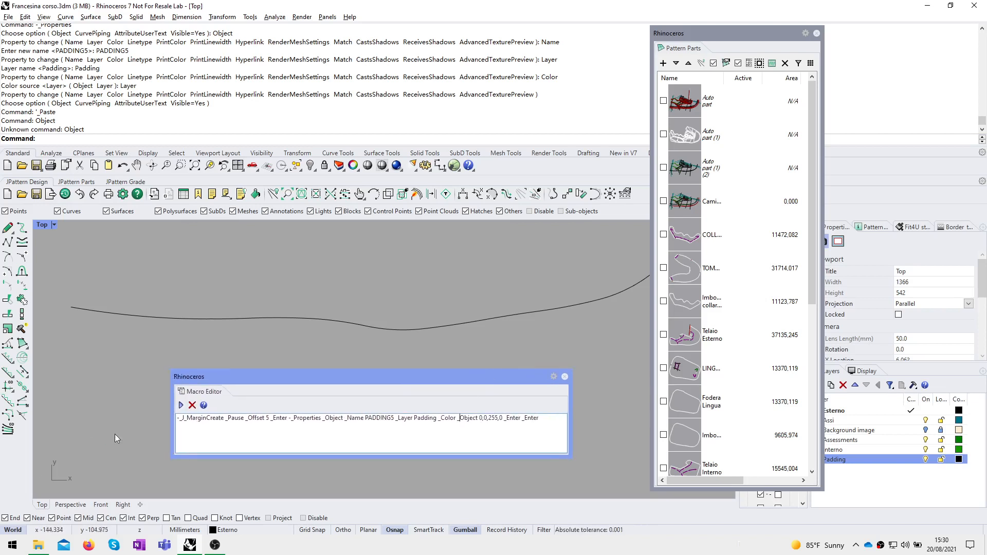
click(181, 405)
click(232, 316)
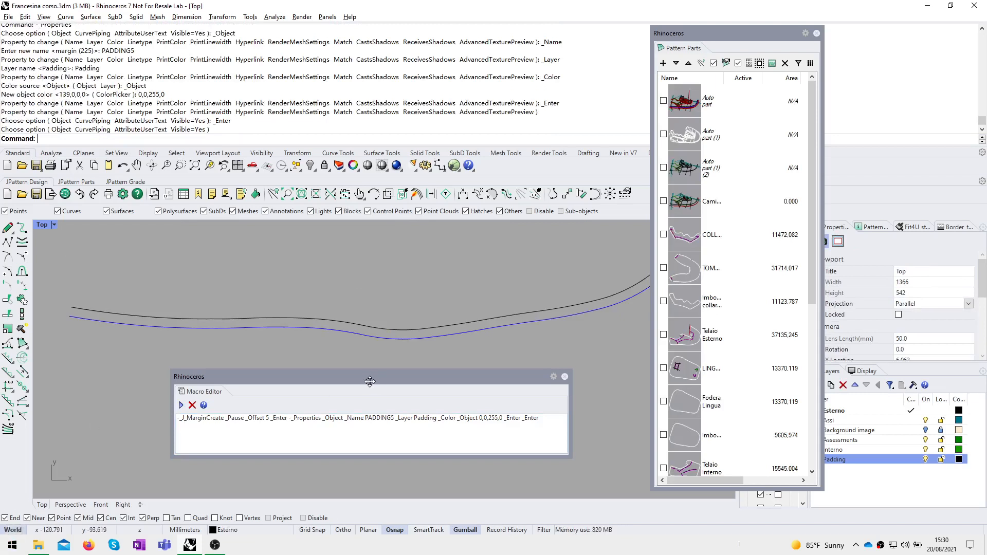
drag(372, 379, 397, 370)
click(324, 406)
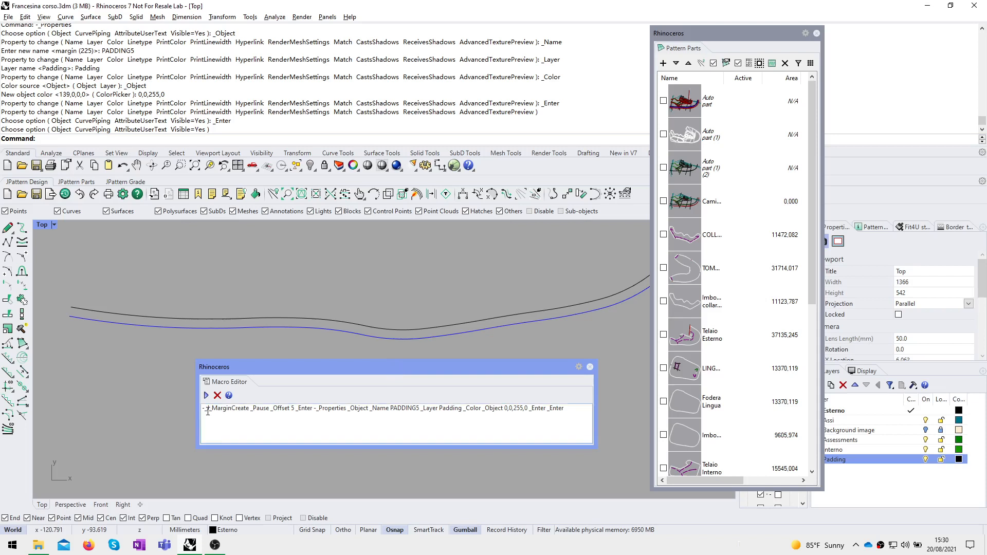
drag(207, 408, 272, 409)
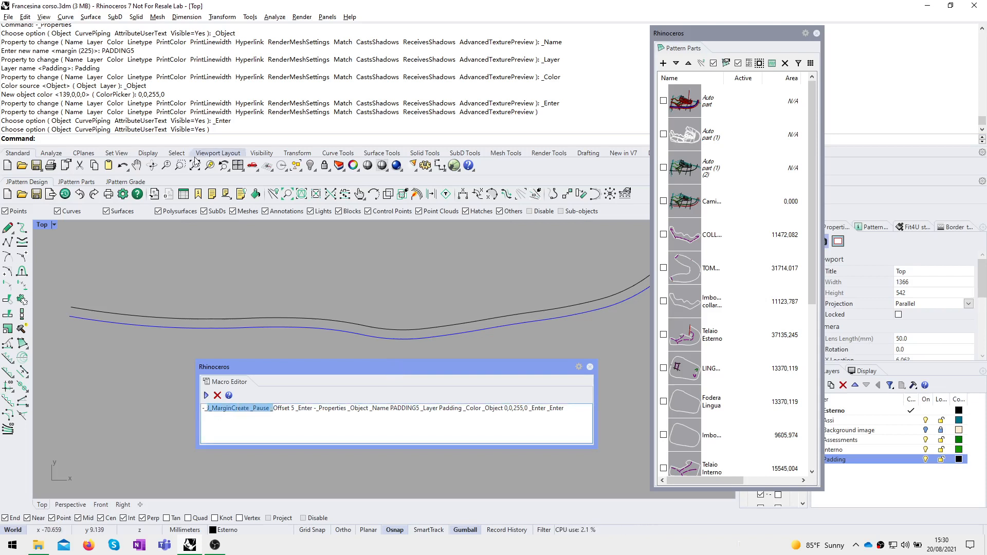
key(ctrl+v)
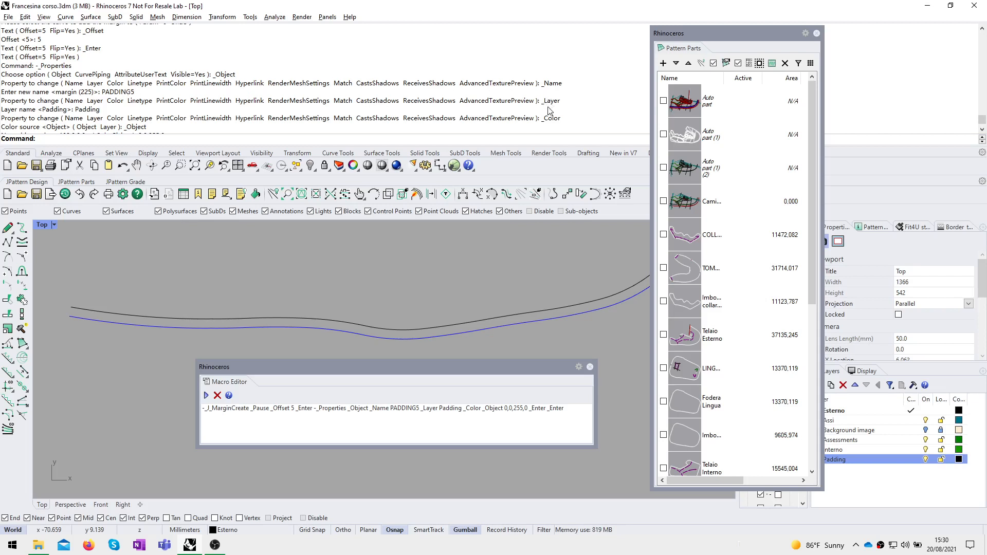
scroll(54, 68, up, 1)
scroll(37, 69, down, 1)
click(206, 394)
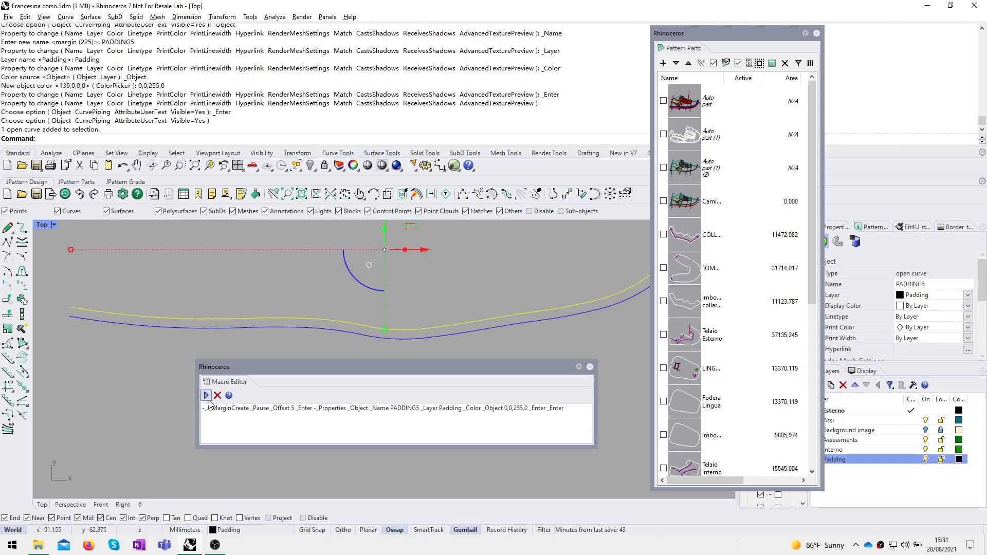
click(206, 394)
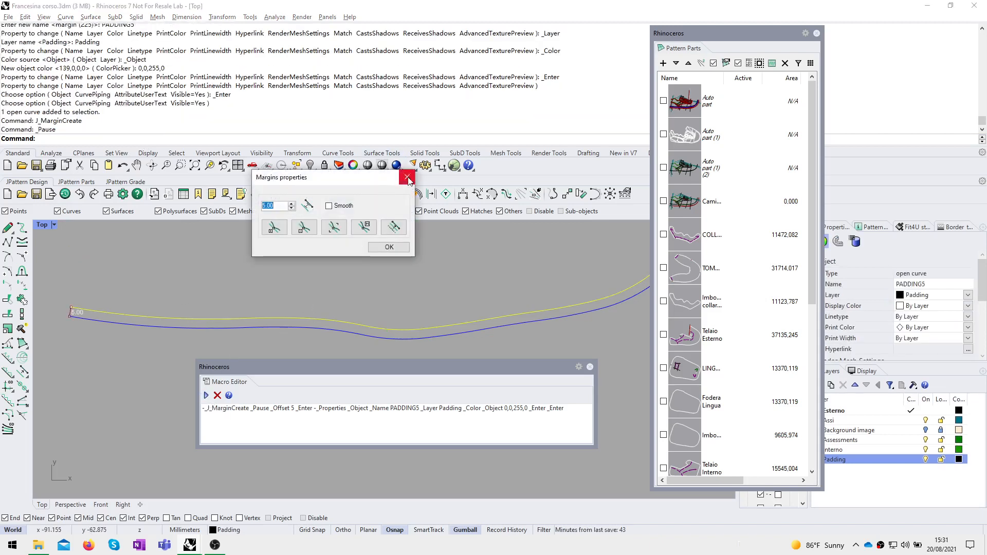
click(407, 178)
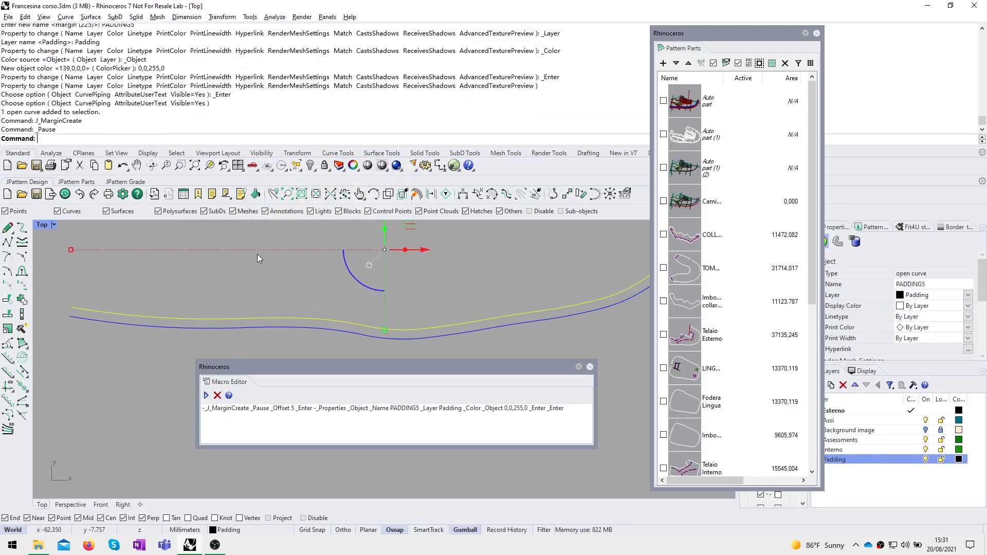
click(217, 321)
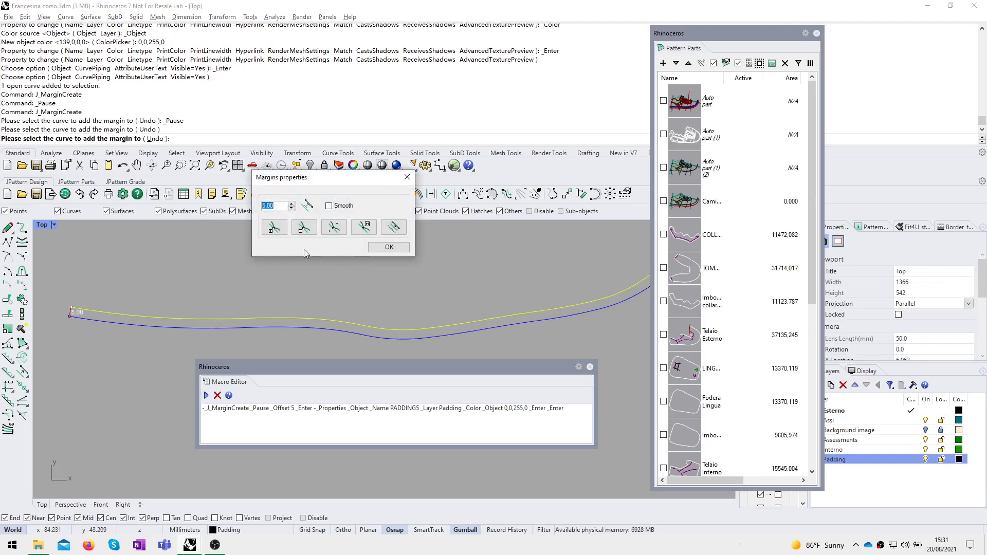
key(Escape)
Step: Try creating the margin on the base curve again, accepting a 5.00 offset in the margin properties, and clear the selection
click(207, 394)
click(208, 320)
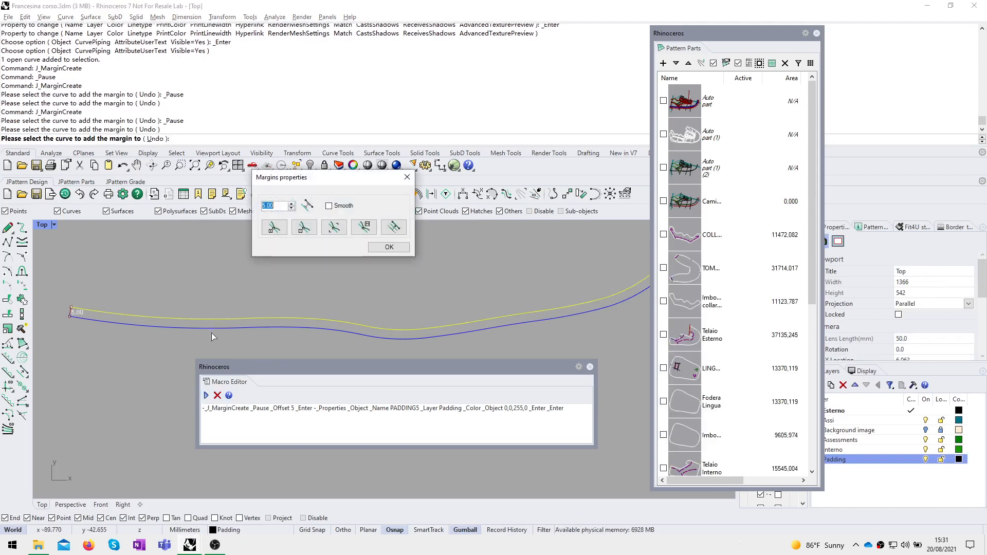
click(389, 247)
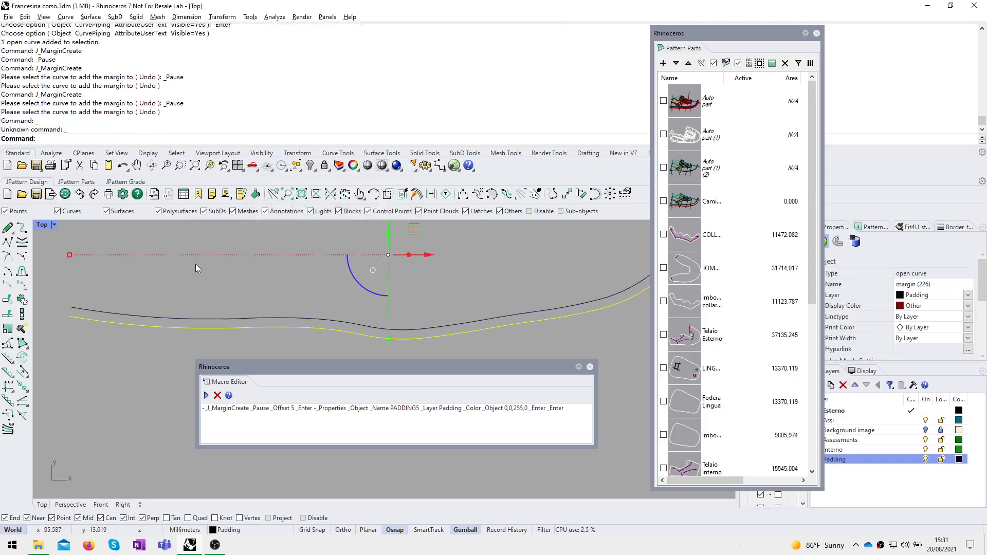
scroll(251, 112, down, 1)
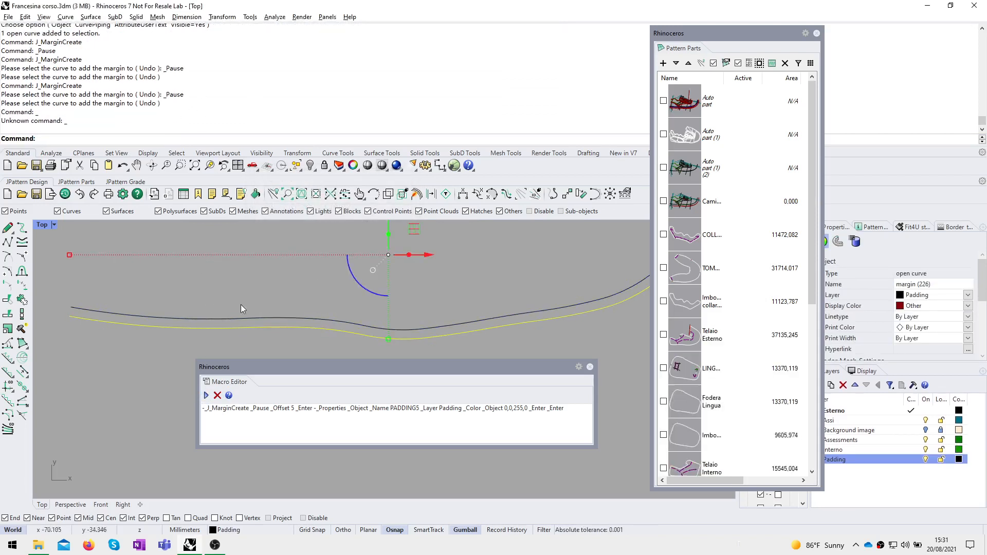
key(Escape)
Step: Check the overlapping margin curves below the base curve and delete both of them
click(209, 334)
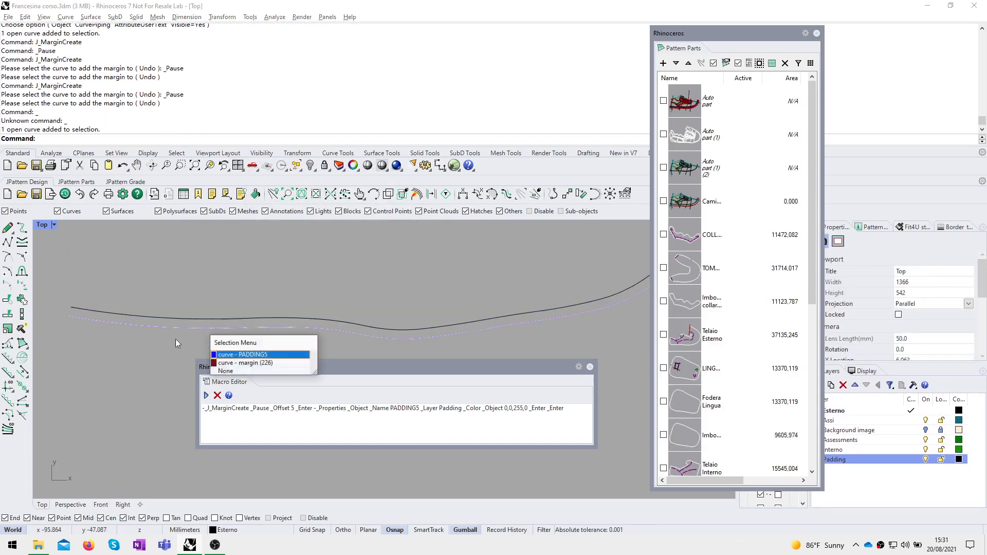
click(234, 363)
key(Escape)
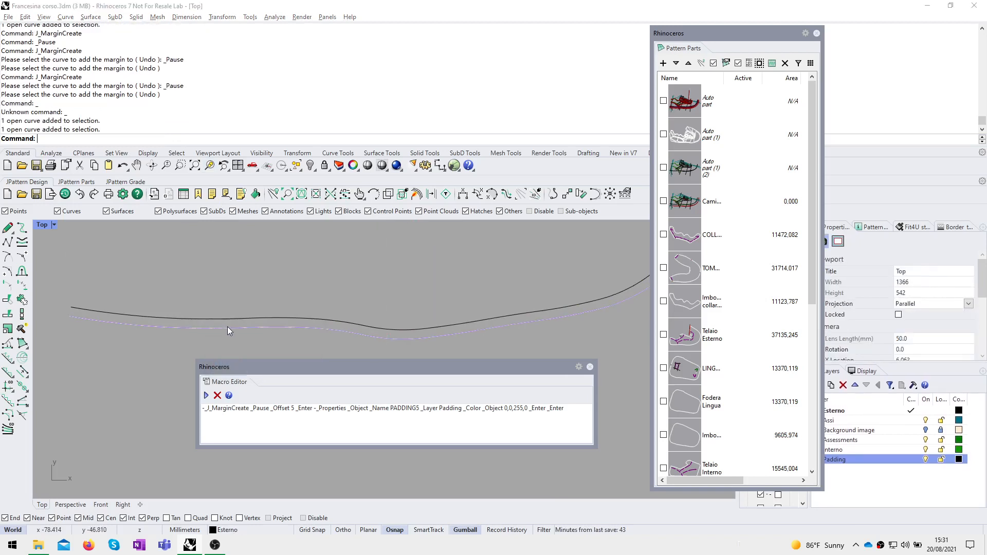
click(241, 333)
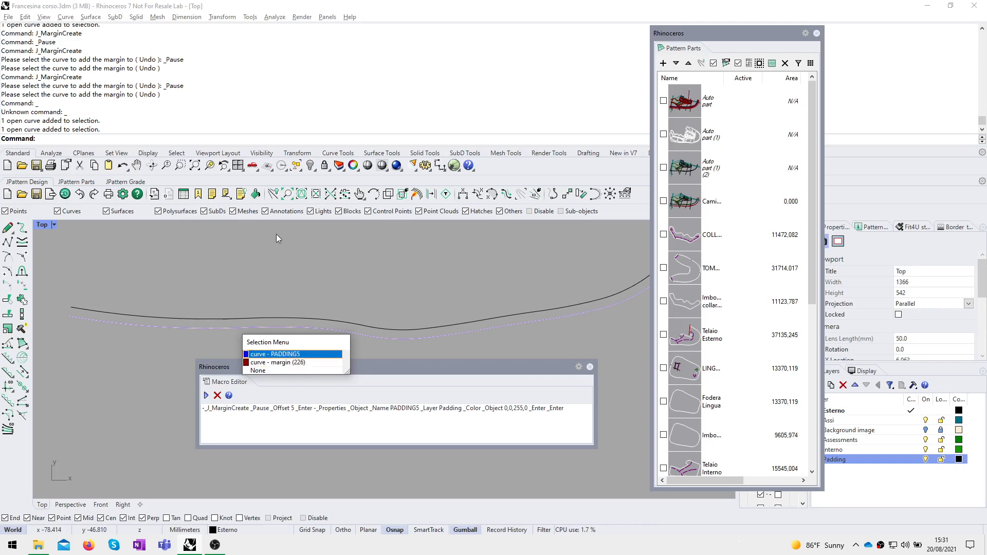
scroll(269, 350, up, 3)
drag(258, 298, 258, 299)
key(Delete)
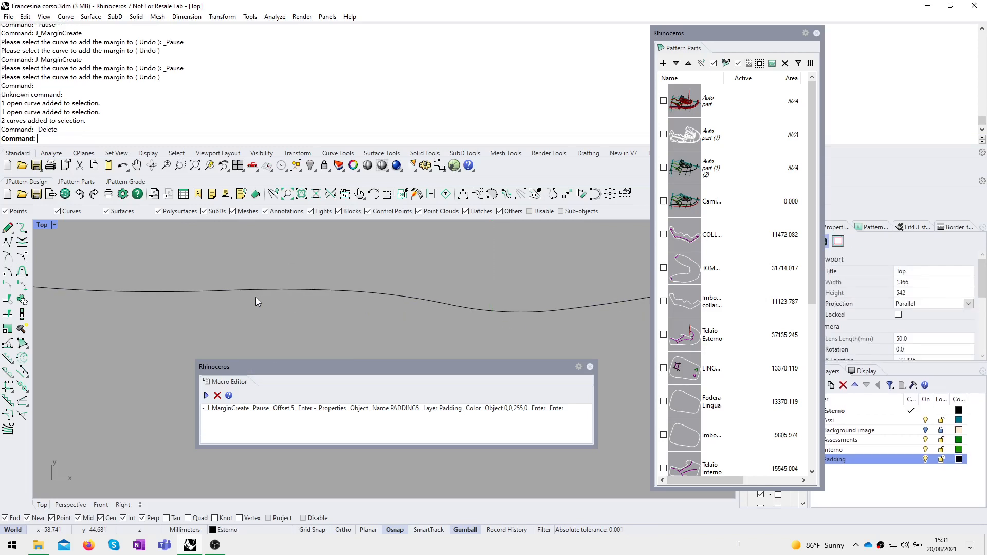
Step: Try a margin on the remaining curve with the 5.00 offset accepted in the margin properties, and deselect it
scroll(255, 297, down, 3)
click(206, 395)
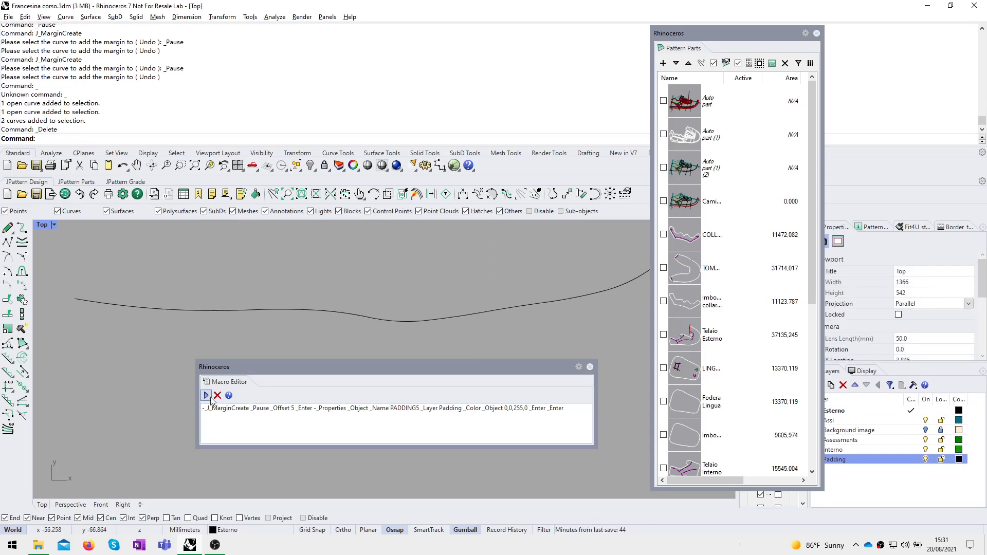
click(226, 310)
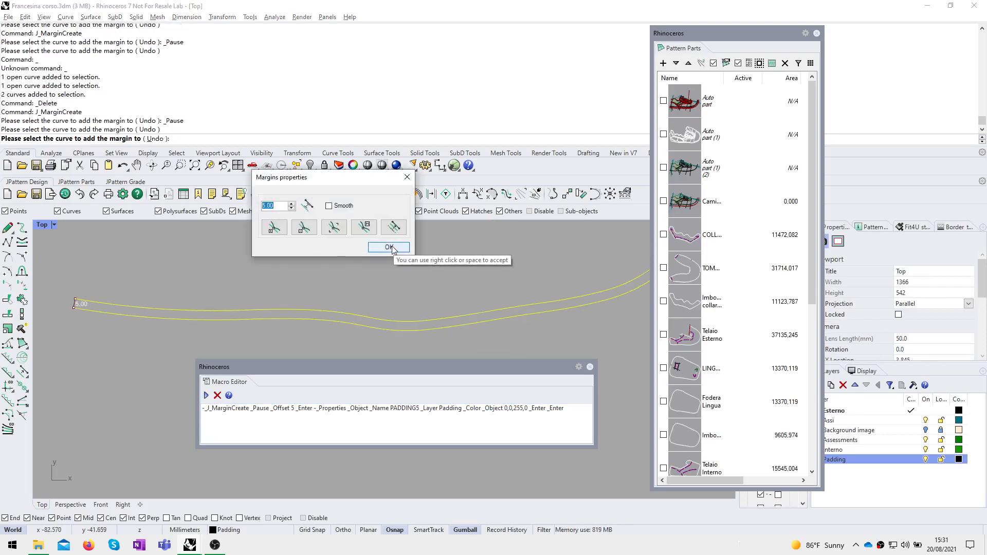
click(389, 247)
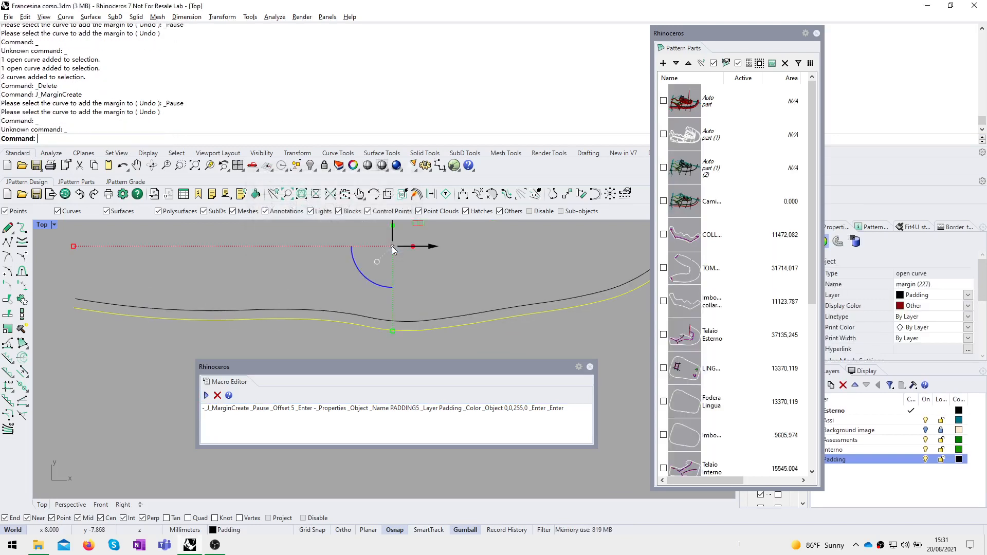
click(253, 292)
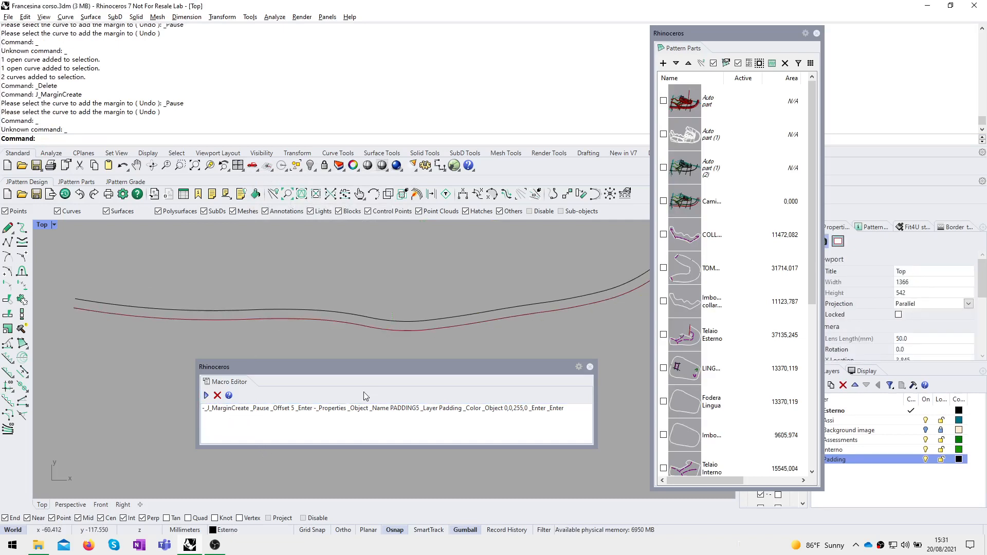
Step: Check the start of the macro text and run the margin macro on the base curve
click(270, 414)
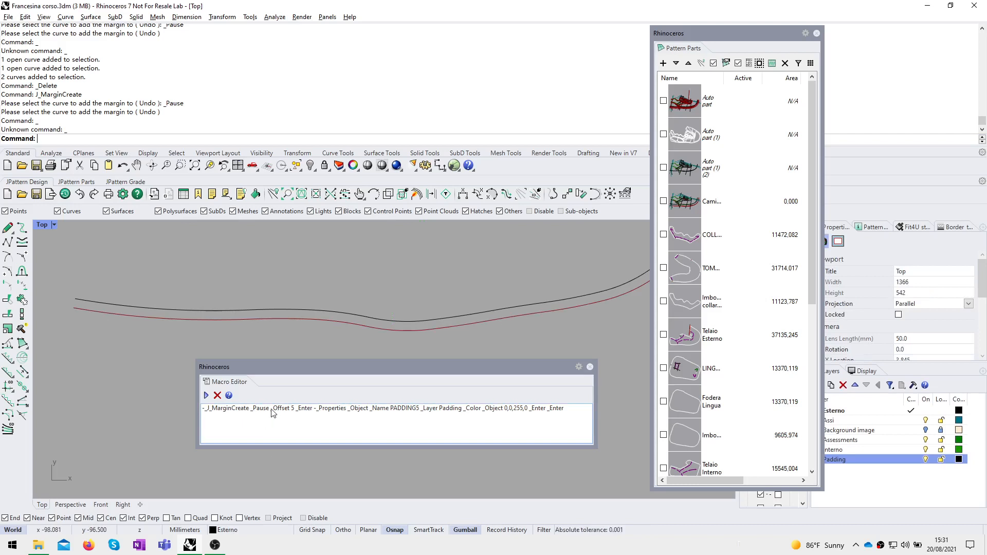
click(273, 411)
click(206, 396)
click(217, 310)
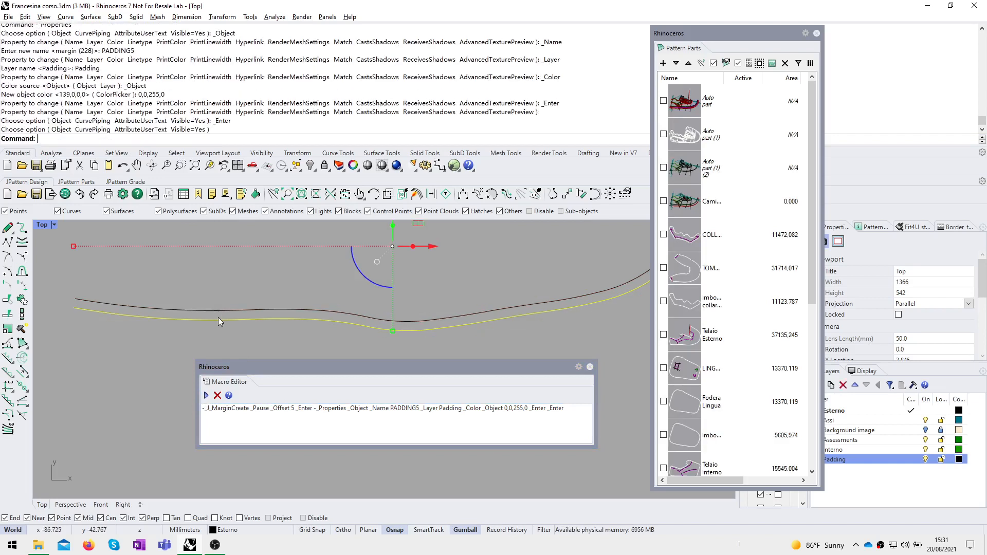
Step: Clear the selection and delete the two overlapping margin curves below the base curve
click(249, 288)
click(260, 338)
key(Escape)
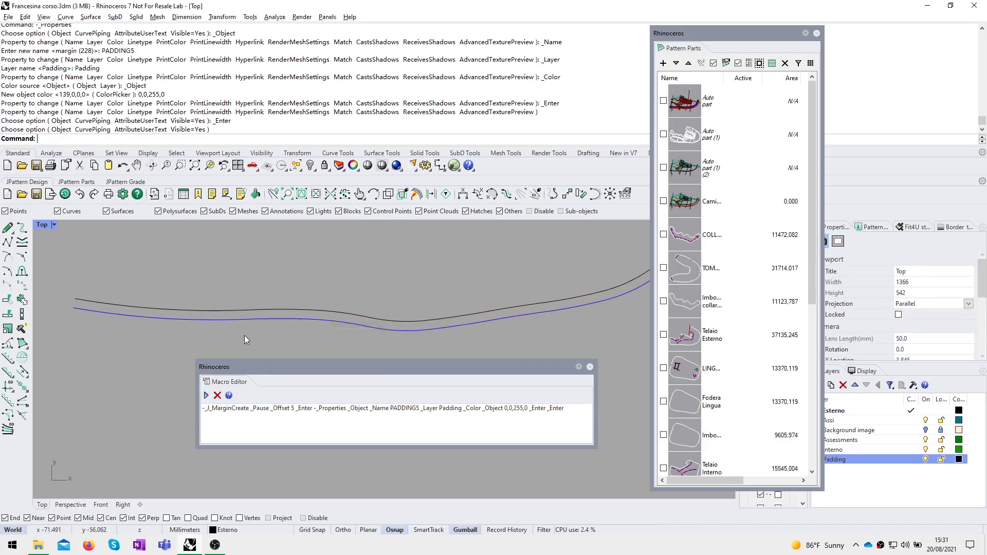
scroll(245, 336, up, 3)
drag(242, 327, 211, 299)
key(Delete)
scroll(255, 260, down, 2)
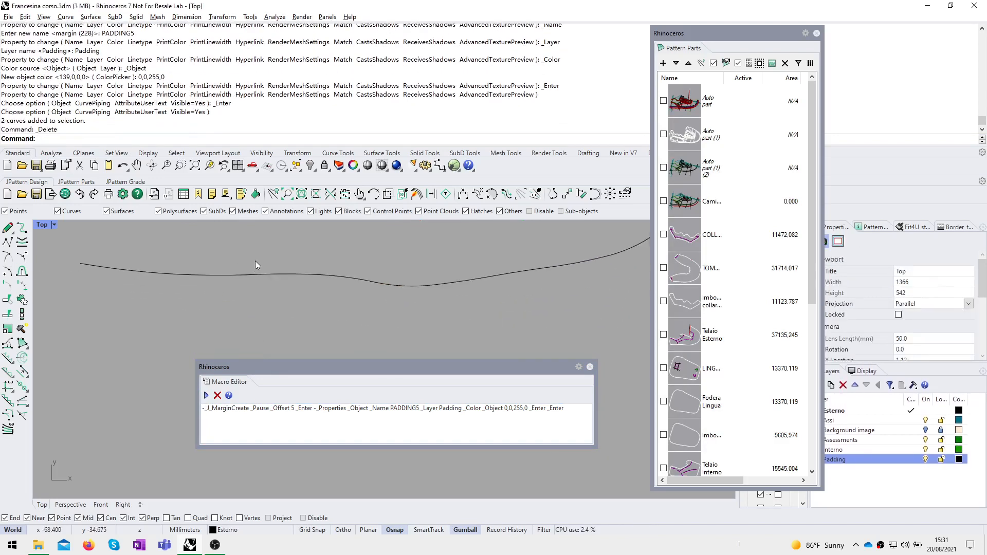
Step: Run the complete margin macro on the base curve once more and delete the margin curve it creates
right_click(221, 291)
click(221, 291)
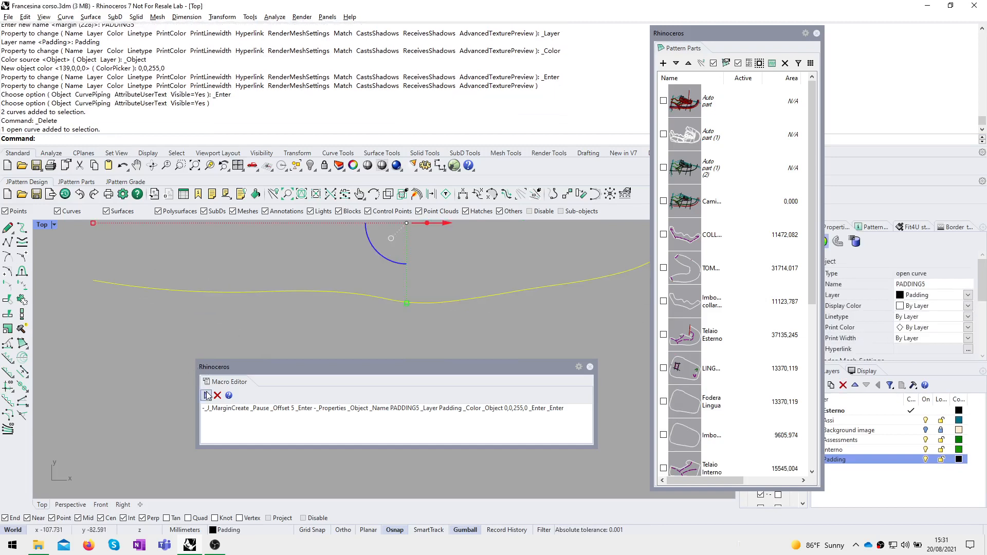
click(217, 326)
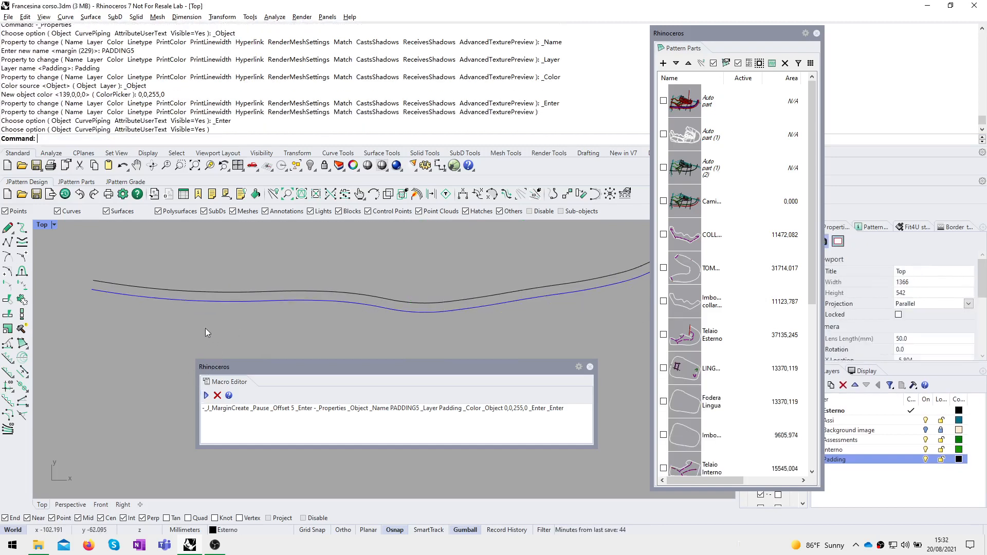
click(220, 304)
key(Delete)
key(Return)
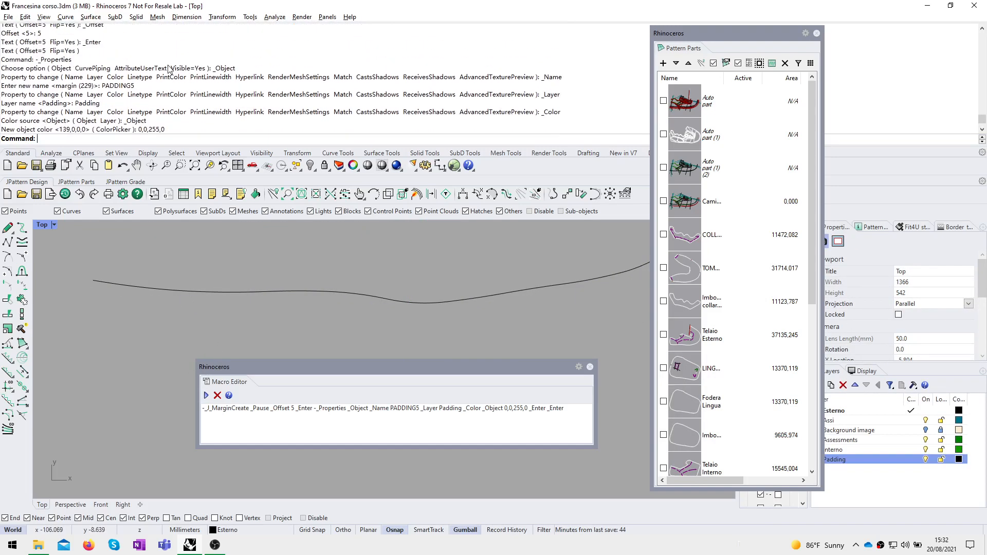
Step: Review the command history of the last macro run, from margin creation through the name, layer and color property changes
scroll(154, 81, up, 1)
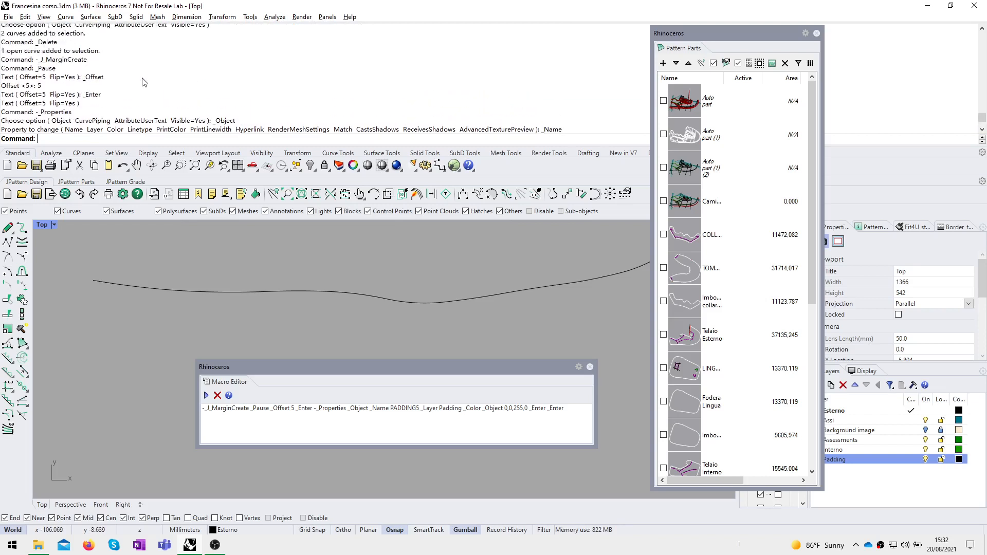
scroll(92, 86, down, 1)
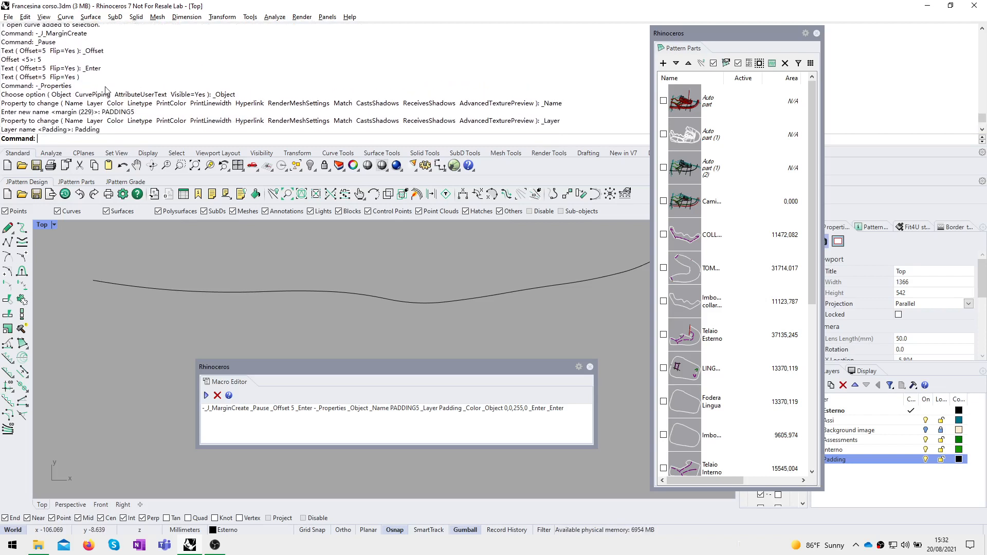
double_click(43, 87)
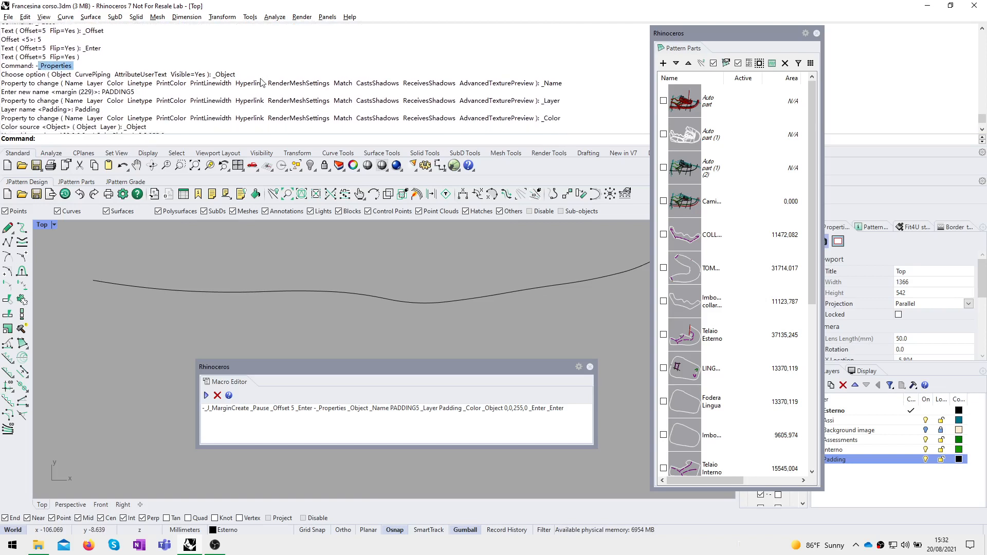
click(86, 106)
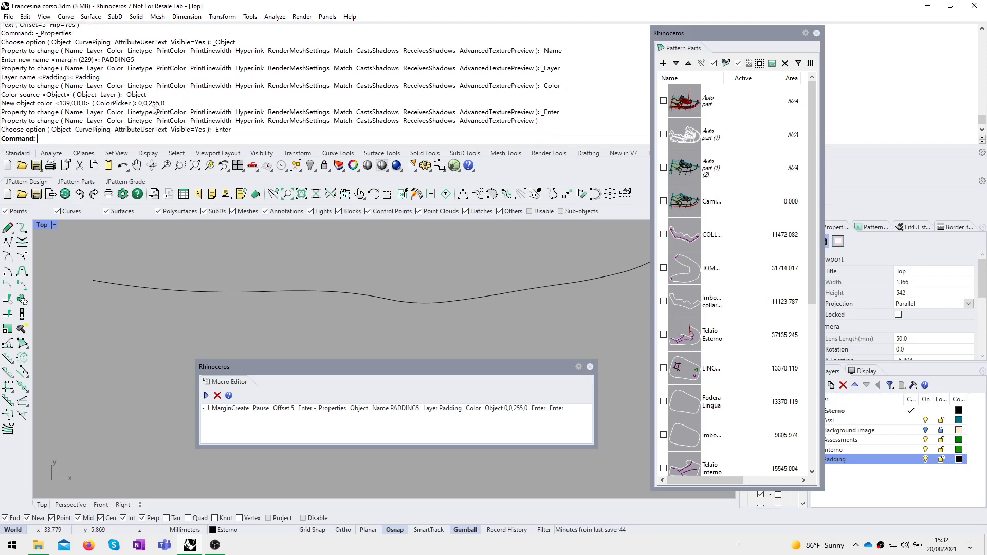
scroll(559, 117, down, 1)
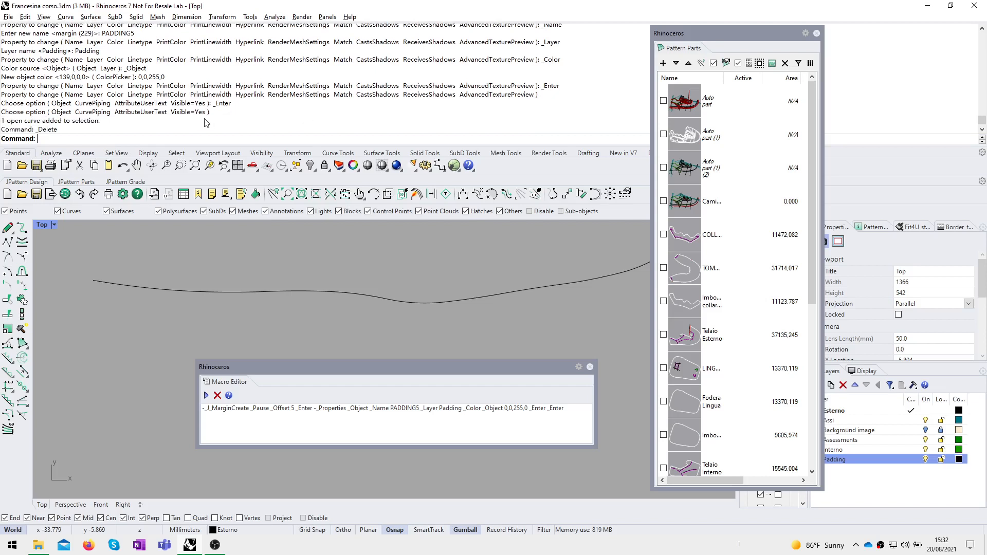
scroll(104, 129, down, 1)
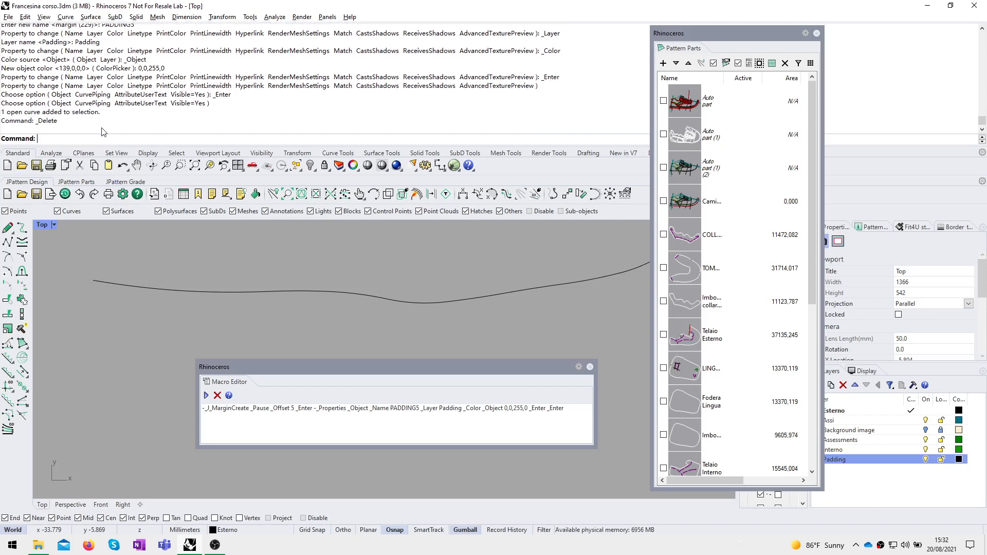
Step: Move the Macro Editor clear of the base curve and run the margin macro on that curve again
click(208, 292)
right_drag(262, 295, 179, 287)
click(196, 323)
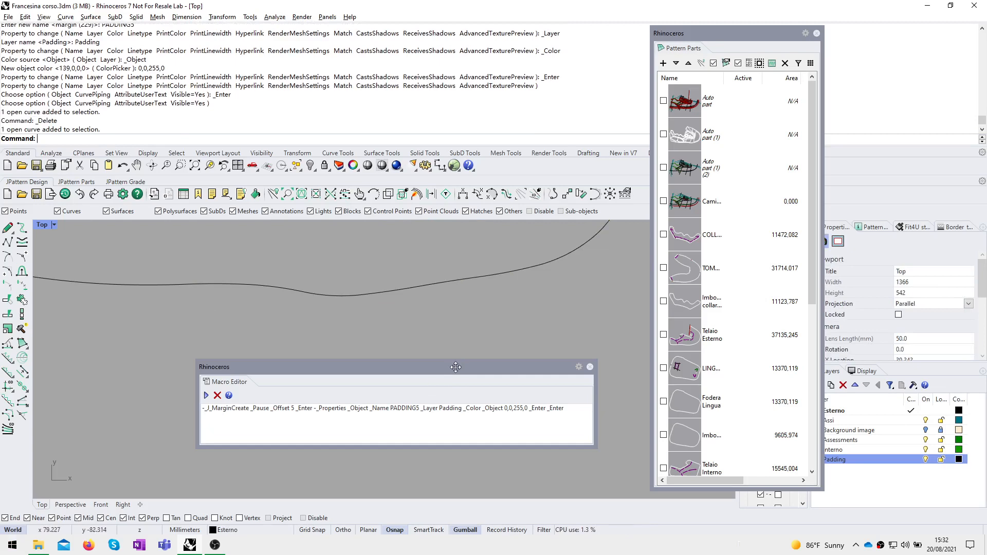
drag(456, 366, 397, 350)
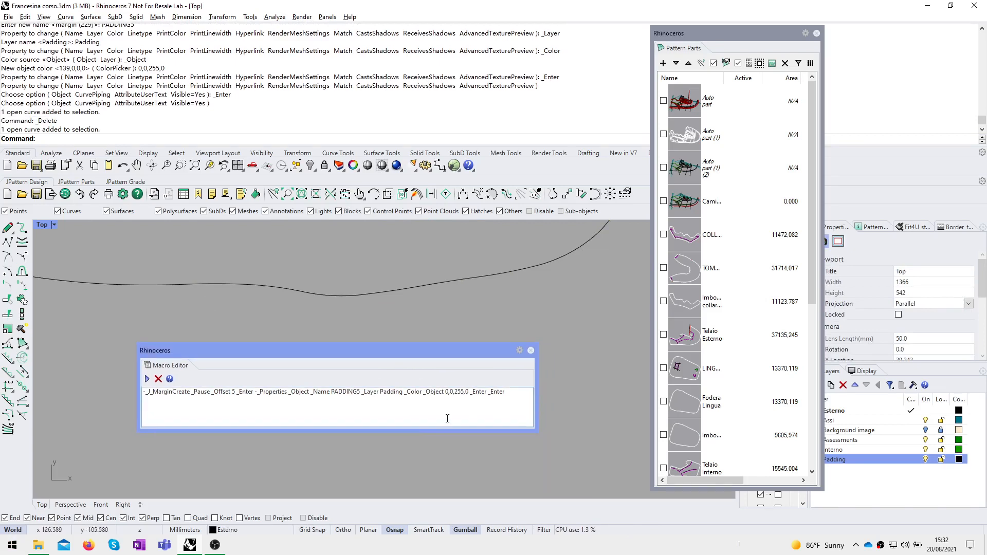
click(305, 290)
click(147, 379)
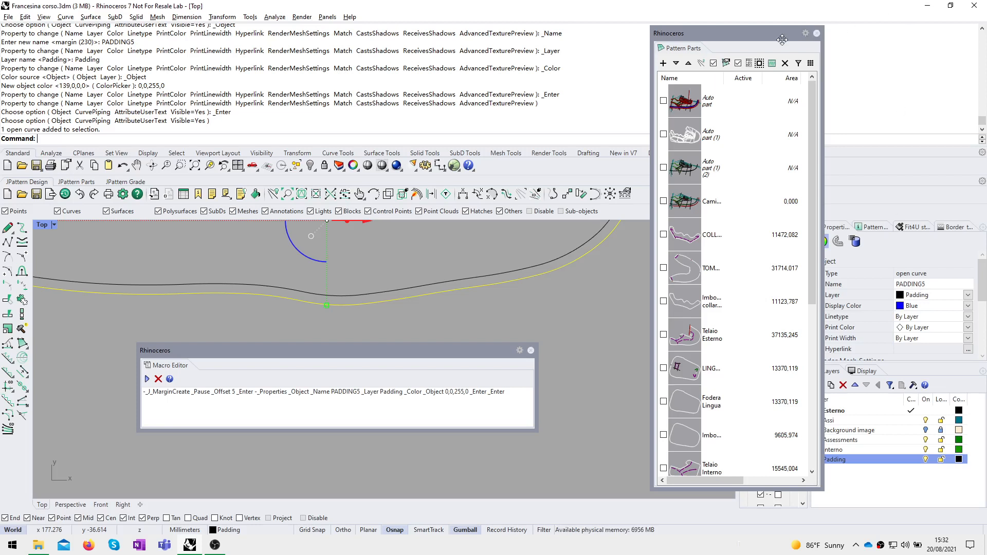
Step: Deselect the new margin curve, then tidy the workspace by hiding Pattern Parts, shrinking the command history and moving the Macro Editor below the curves
click(578, 310)
key(F4)
right_drag(522, 328, 546, 310)
drag(506, 147, 505, 74)
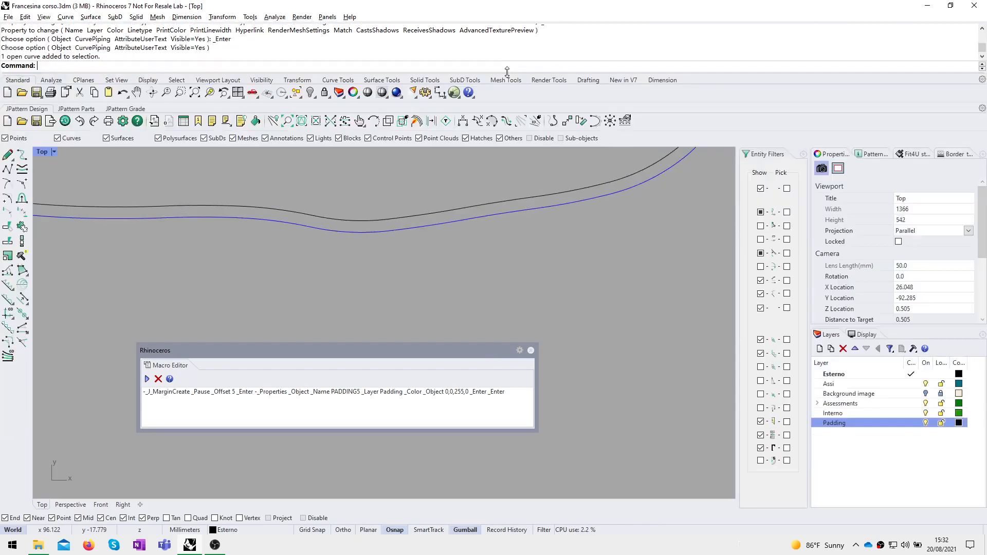
drag(366, 351, 391, 293)
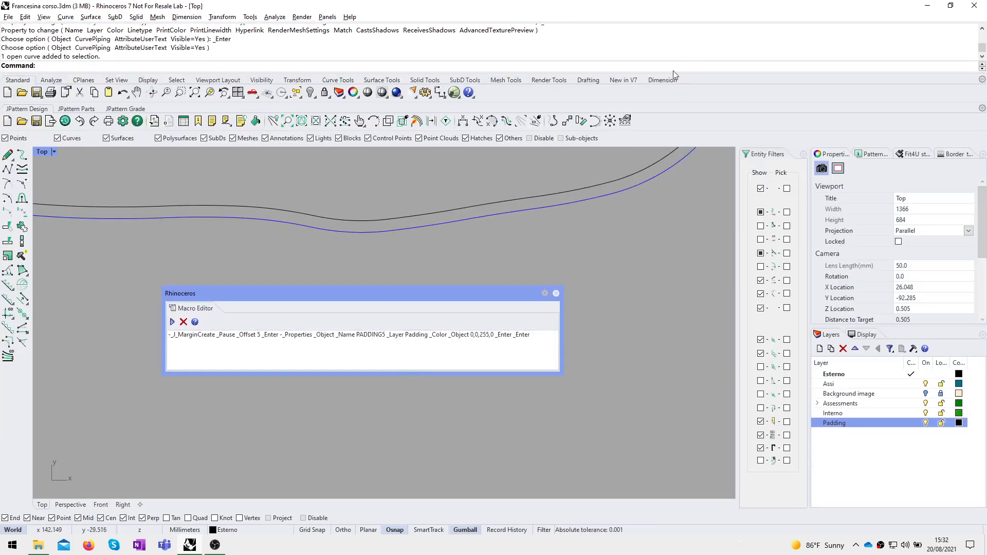
Step: Unlock the docked windows and add a new tab to the standard toolbar group
right_click(711, 81)
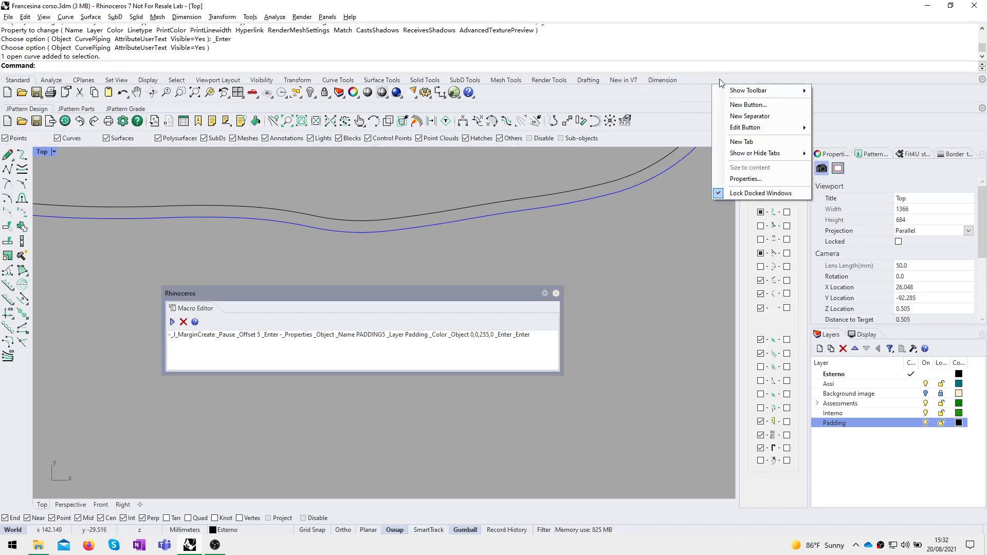
click(761, 193)
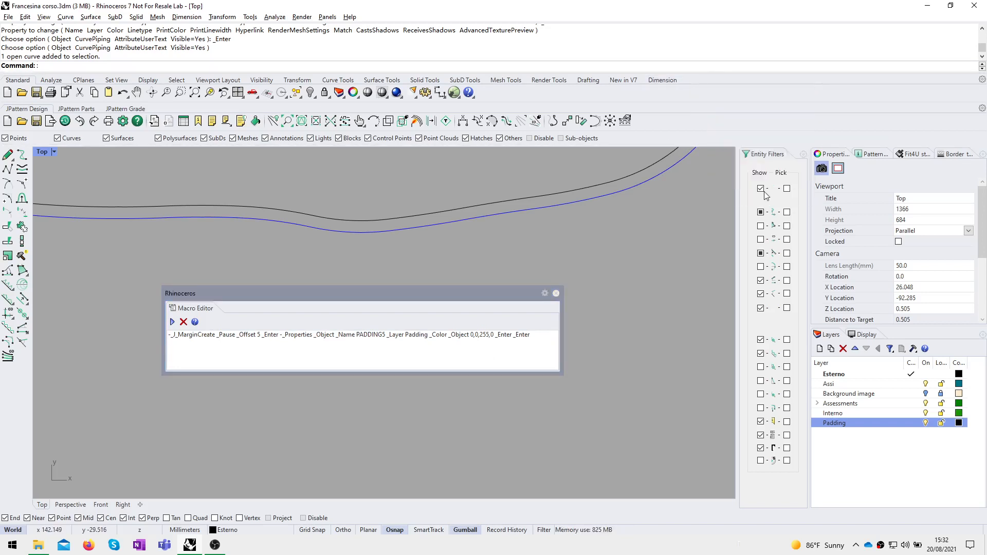
right_click(709, 81)
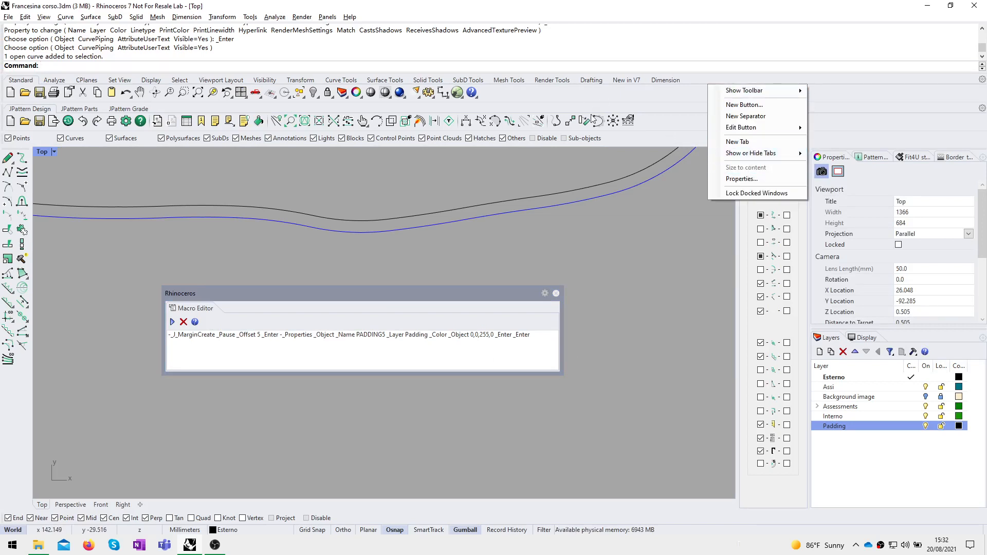
click(749, 148)
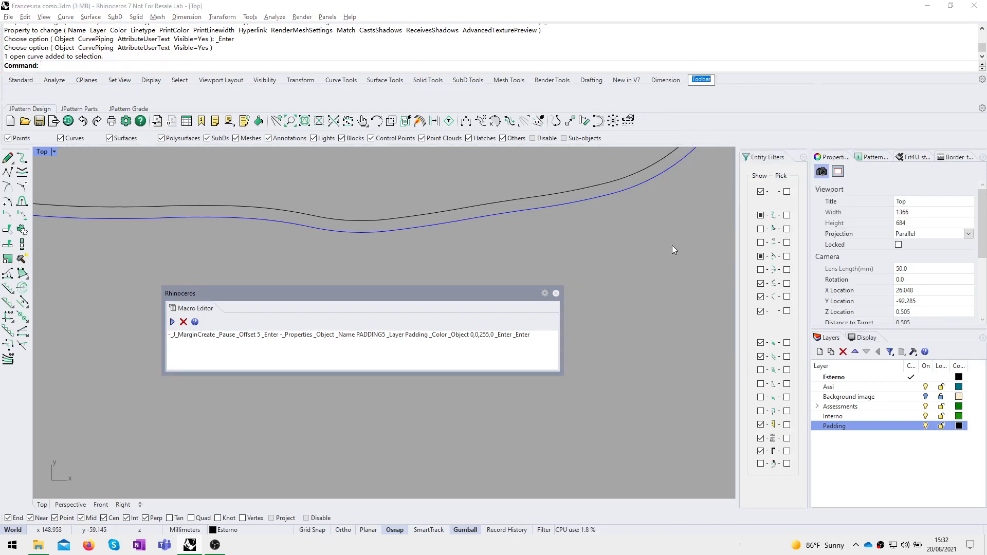
Step: Detach the new tab as a floating toolbar above the Macro Editor and lock the docked windows
drag(701, 84, 557, 253)
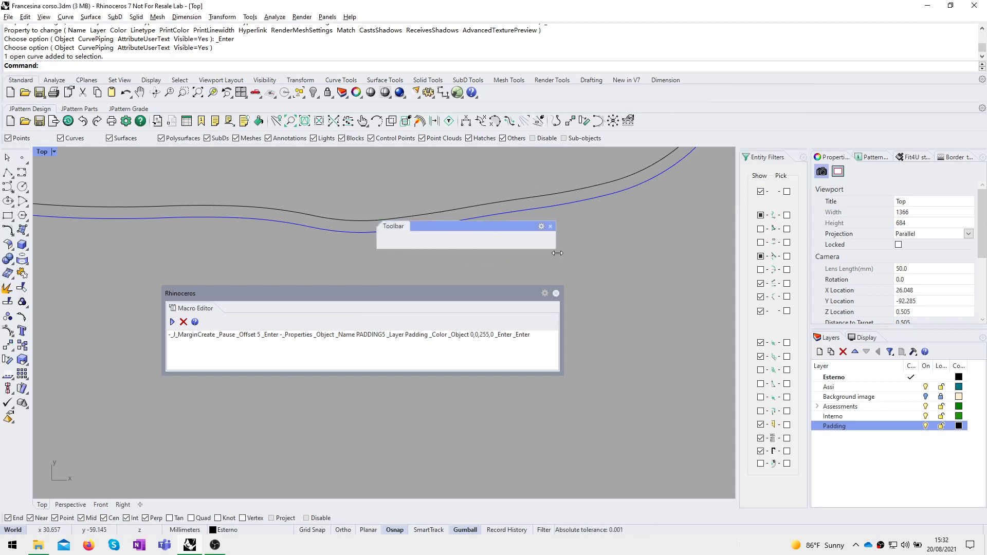
drag(487, 225, 412, 233)
right_click(708, 84)
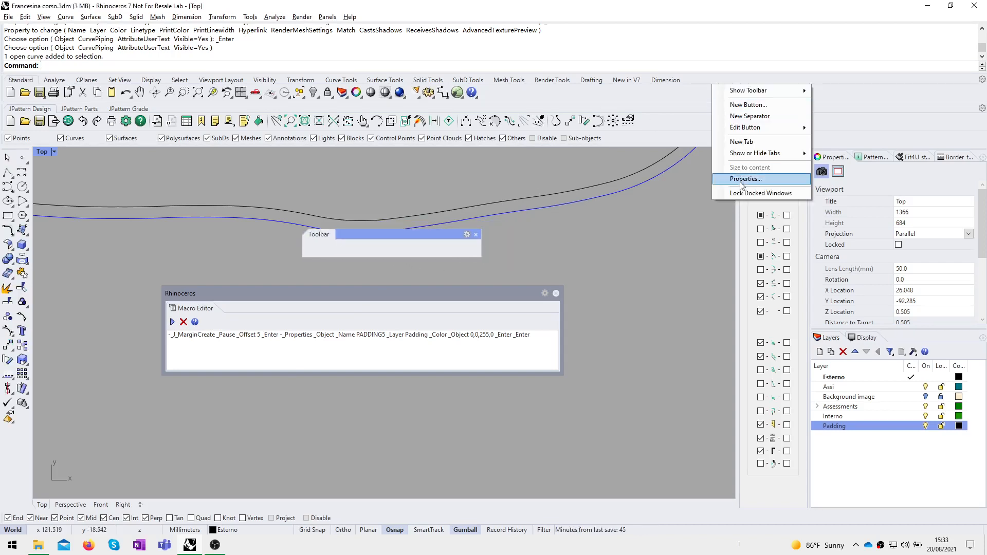
click(732, 196)
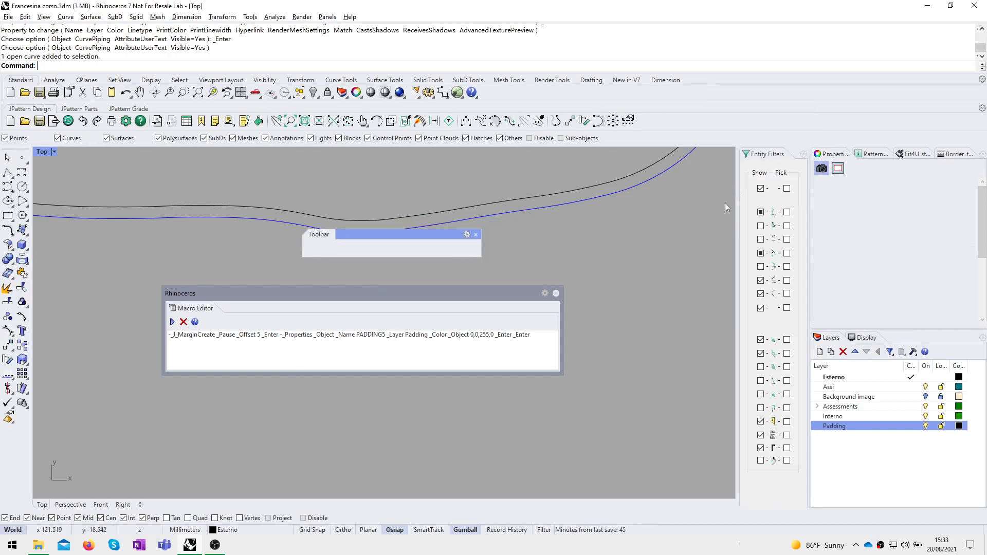
Step: Set both the tab text and the group name of the floating toolbar to TEST PADDING
right_click(367, 240)
click(385, 334)
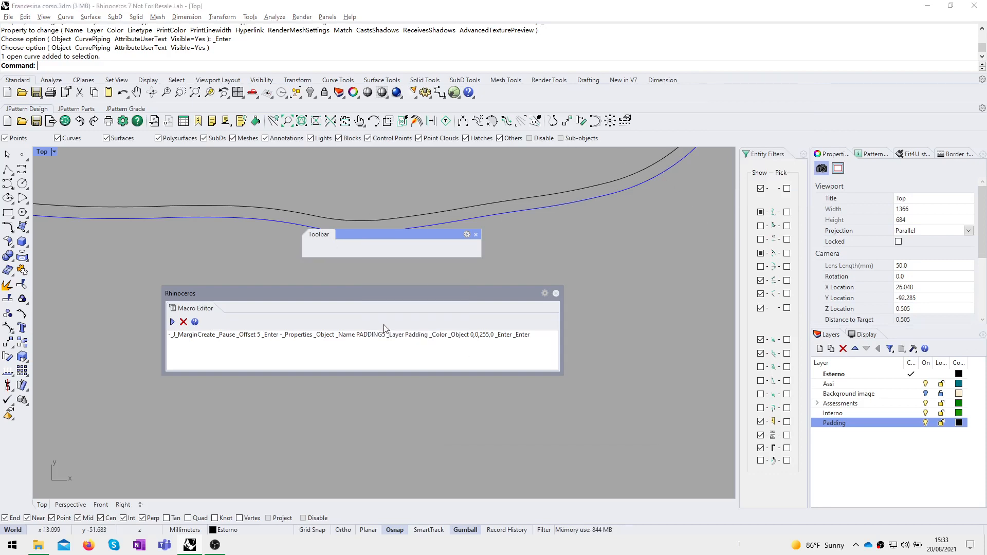
double_click(524, 279)
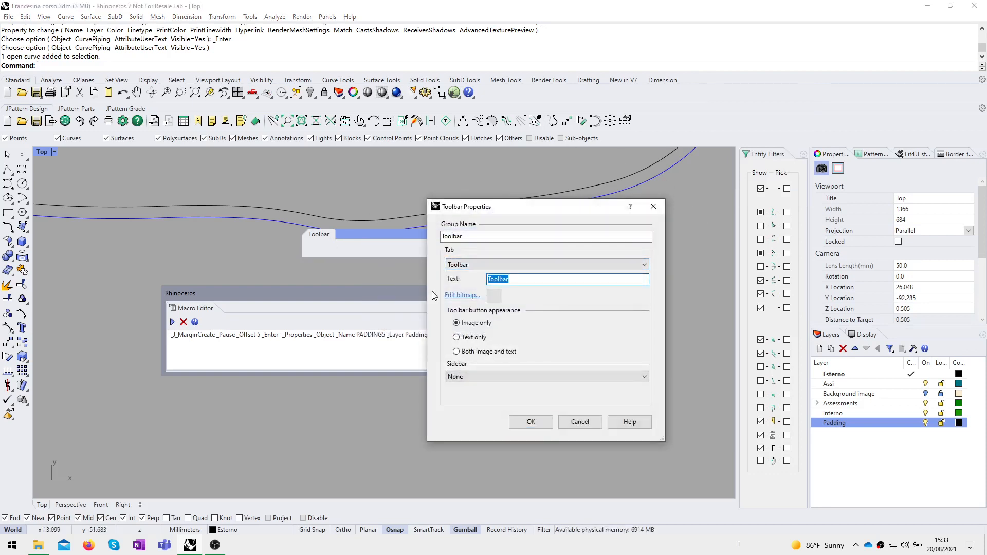
text(TEST PADDING)
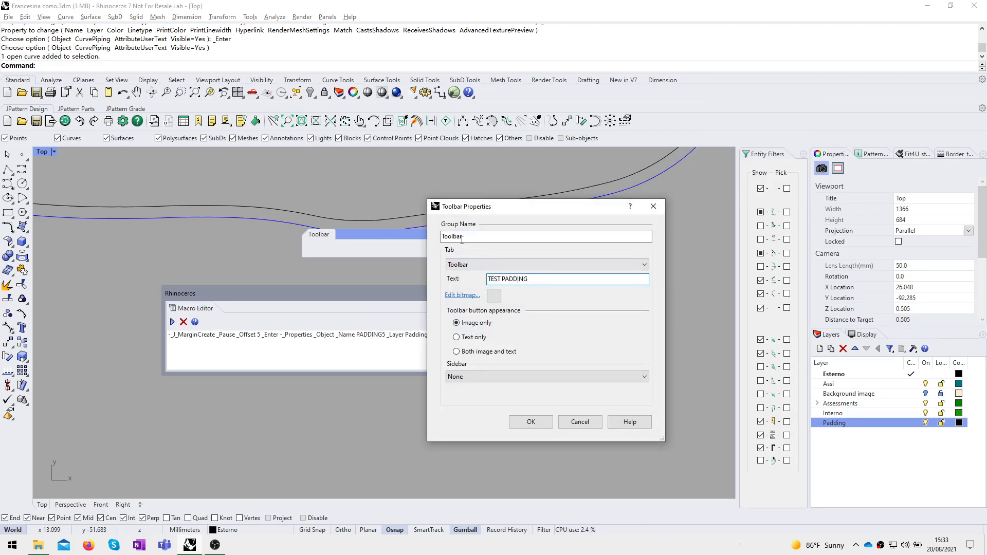
double_click(462, 240)
text(PADDING)
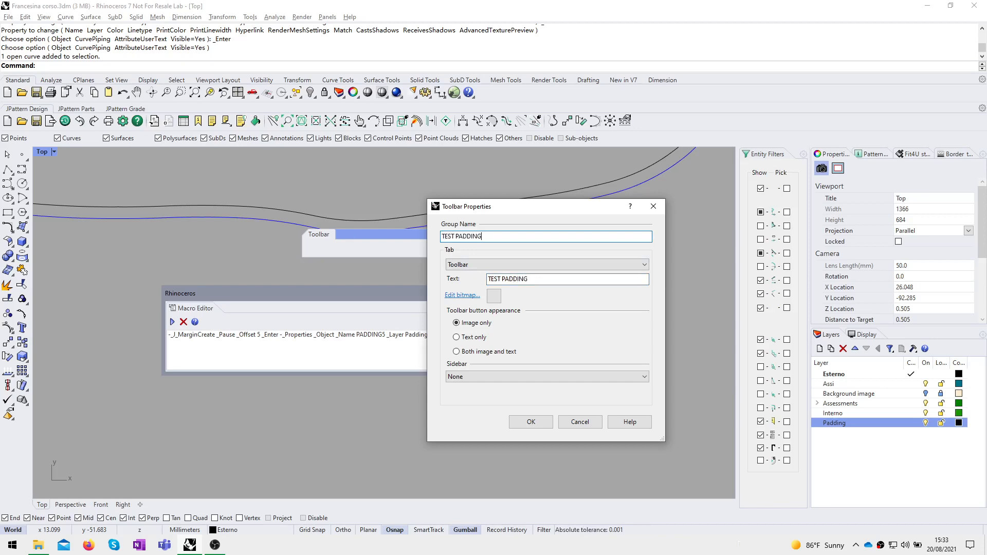
Step: Fill the whole 16 x 16 bitmap of the TEST PADDING tab with orange
click(494, 295)
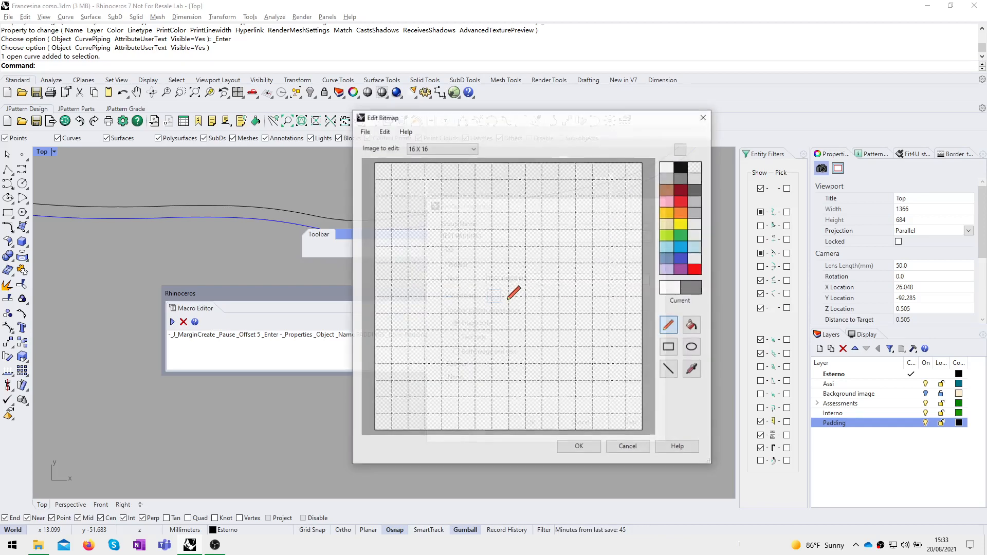
click(692, 325)
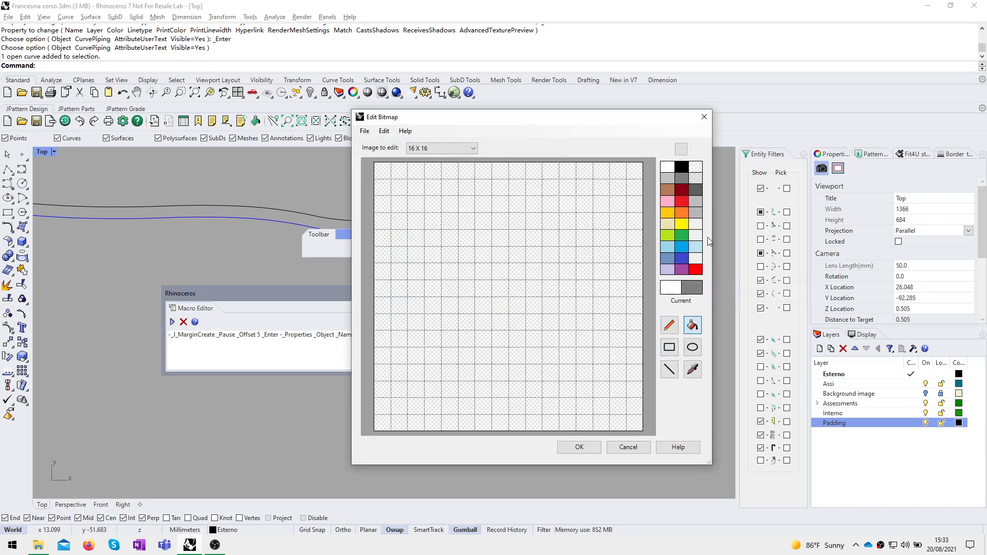
click(682, 213)
click(584, 225)
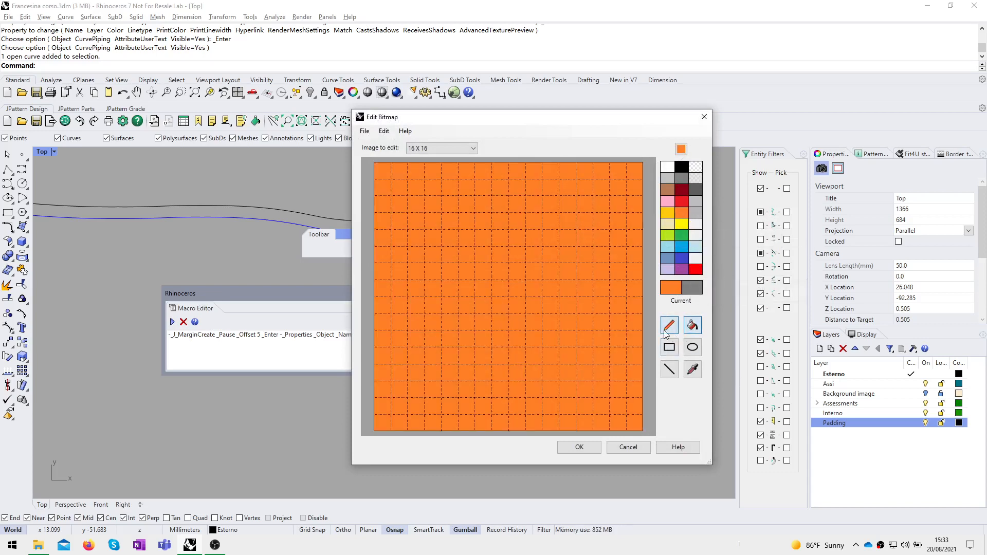
Step: Draw two horizontal yellow stripes, each two pixels thick, across the orange bitmap and apply the toolbar properties
click(664, 332)
click(679, 225)
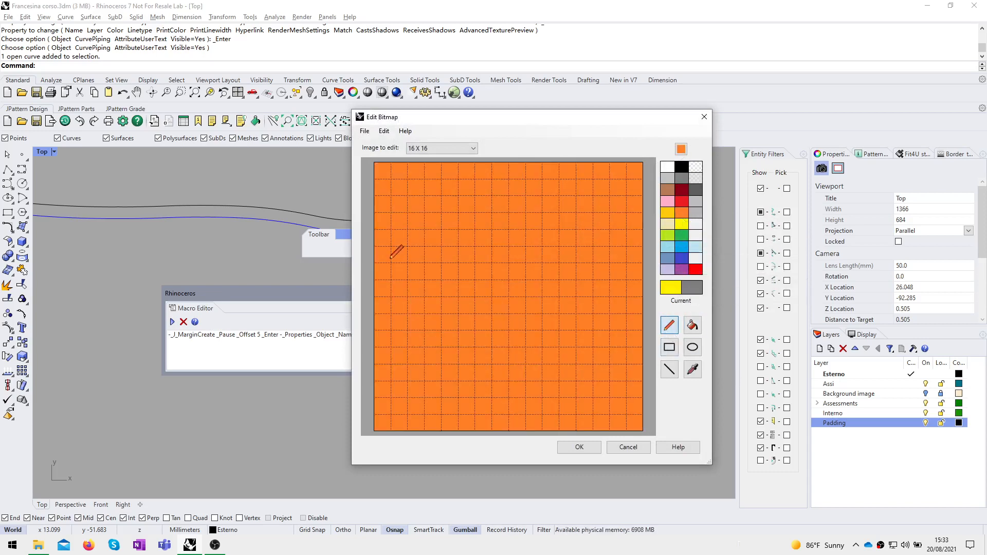
drag(391, 257, 636, 255)
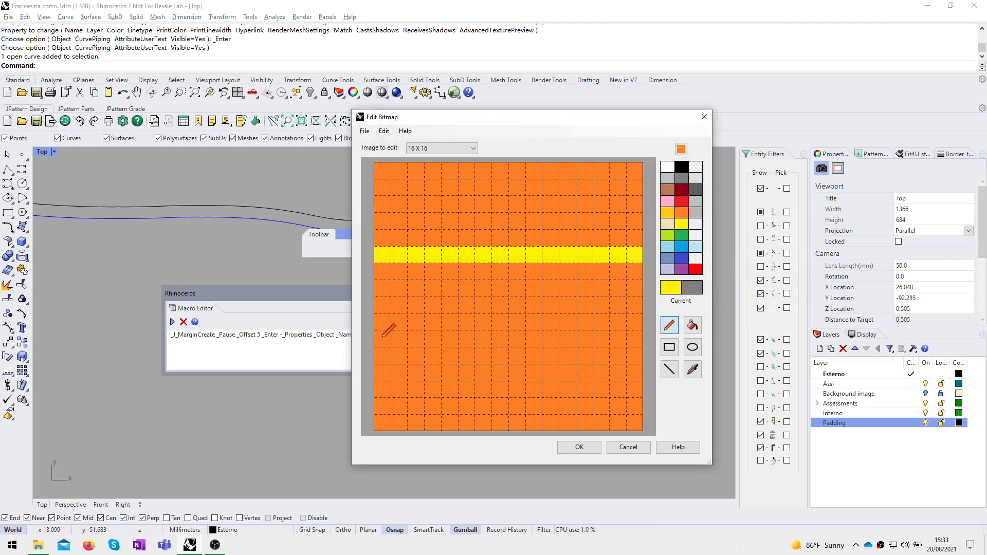
drag(388, 331, 634, 319)
key(ctrl+z)
drag(382, 340, 638, 338)
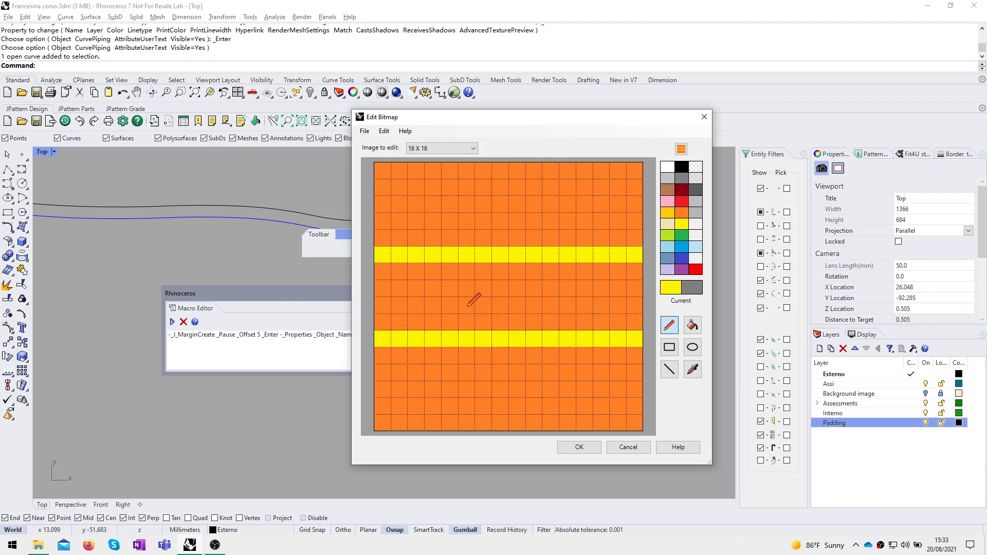
drag(388, 236, 525, 237)
click(623, 238)
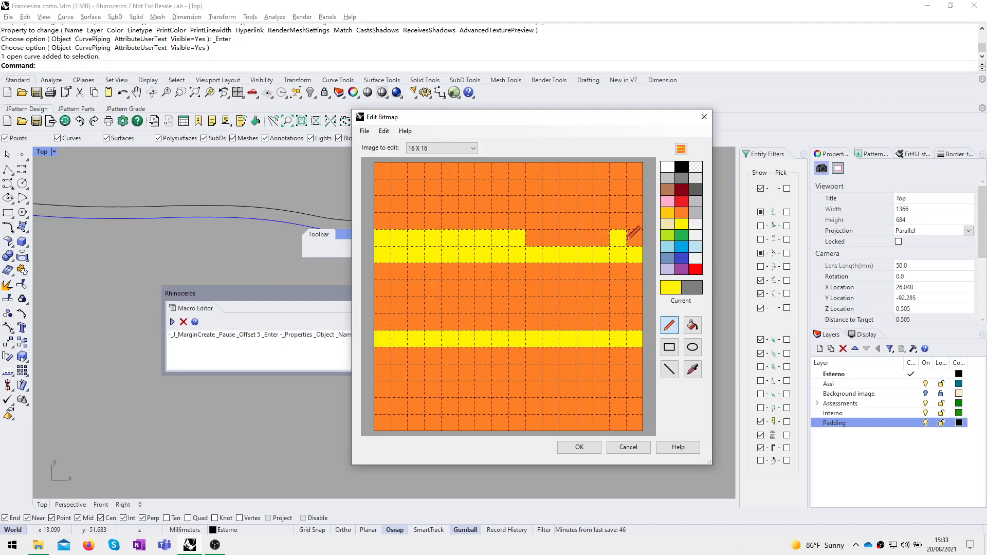
drag(628, 238, 526, 237)
mouse_move(384, 354)
mouse_down()
mouse_move(639, 337)
mouse_move(545, 352)
mouse_up()
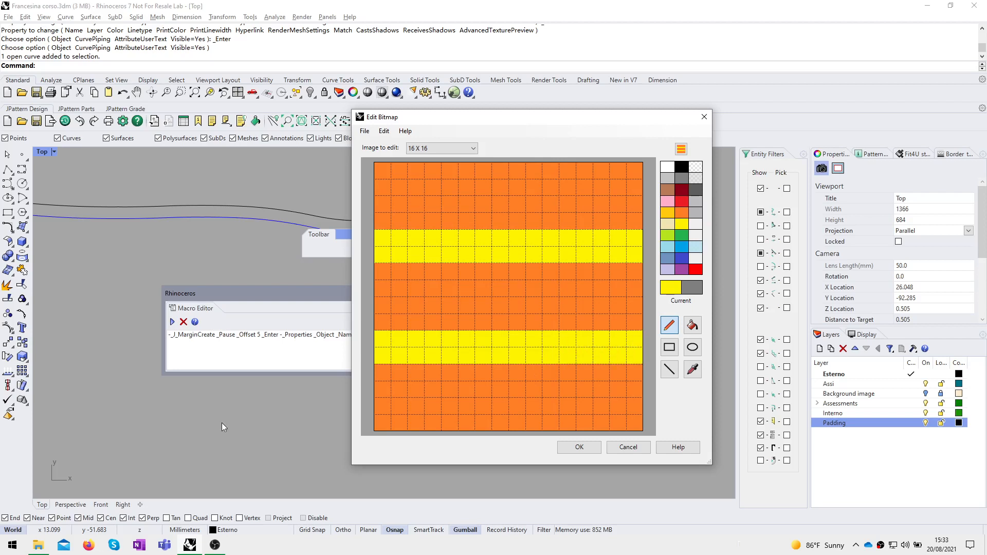
click(579, 447)
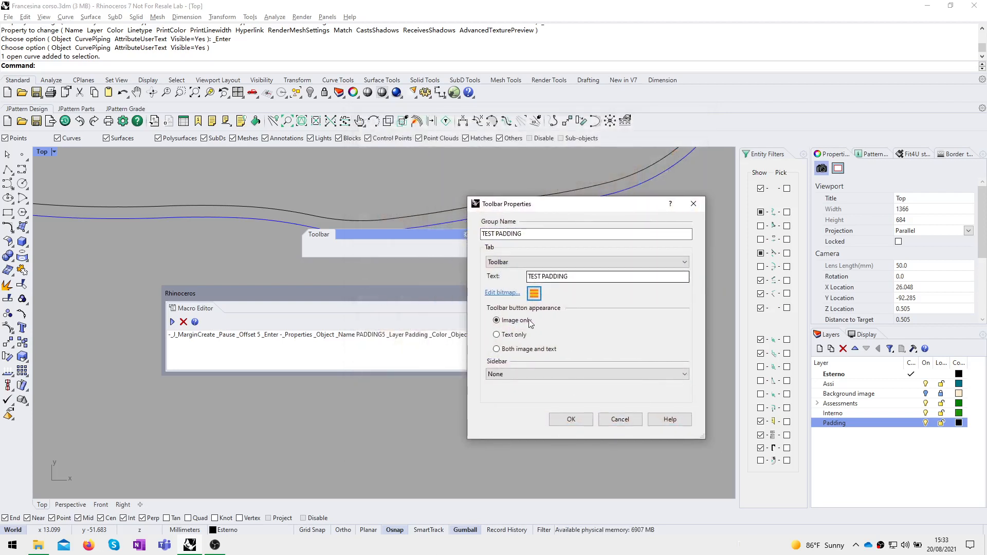
click(576, 420)
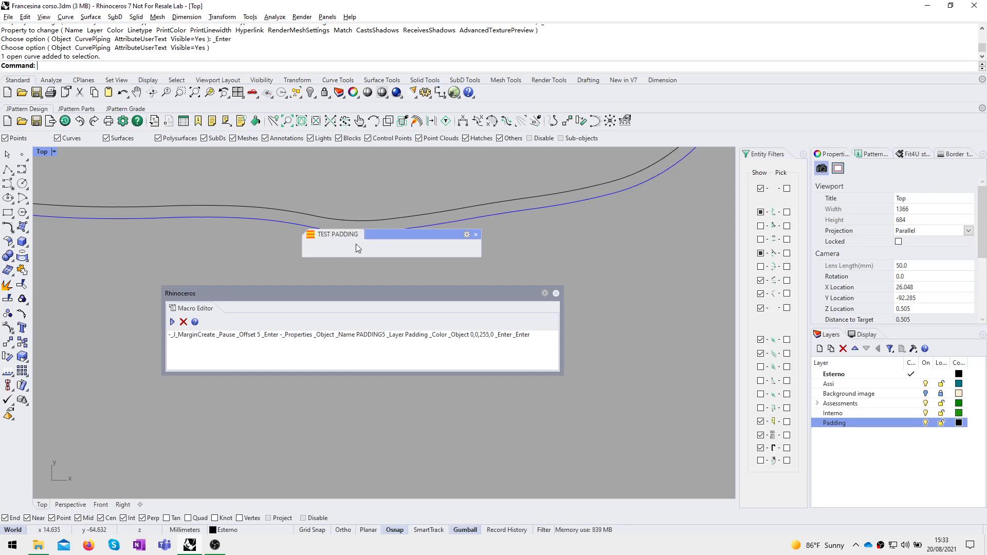
right_click(400, 239)
click(454, 261)
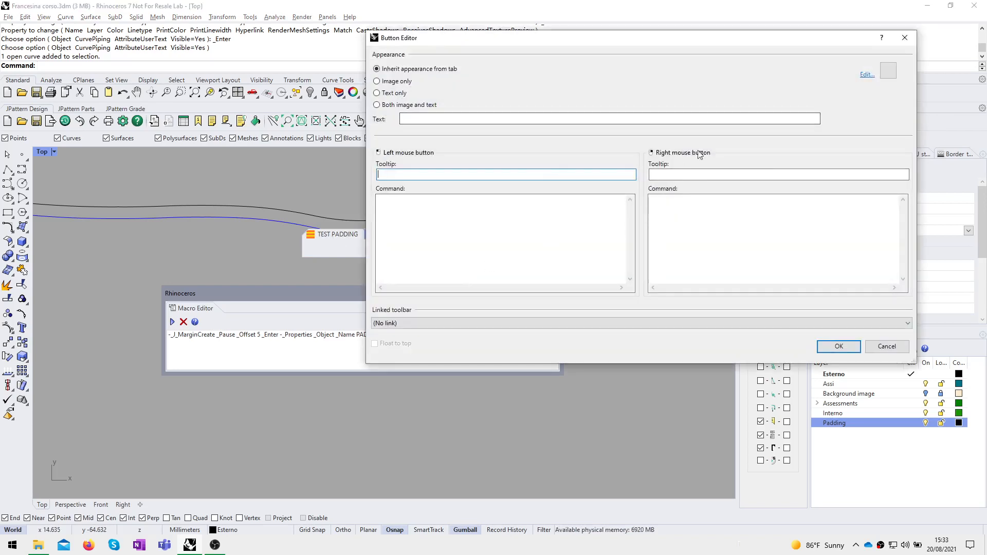
click(410, 214)
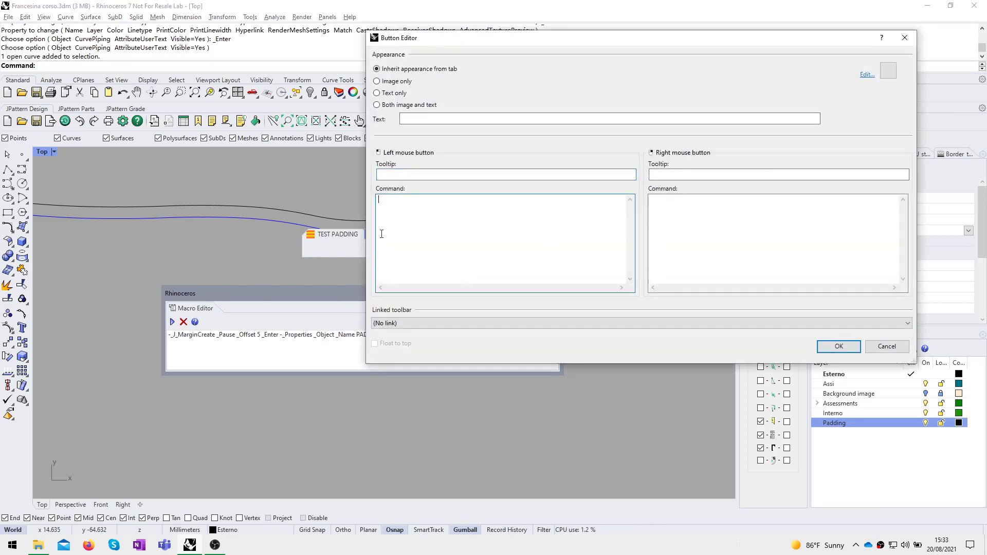
click(887, 346)
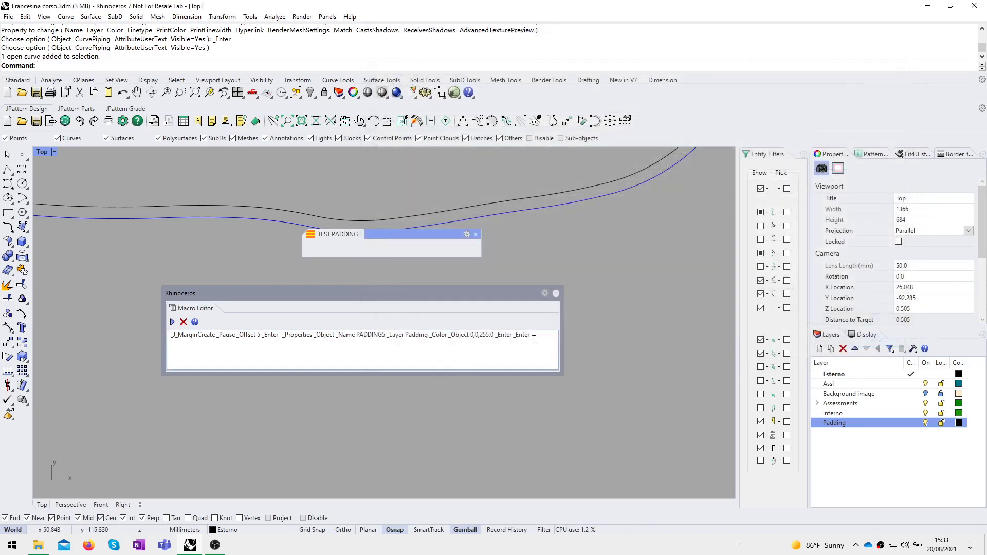
Step: Copy the whole margin macro and paste it as the left mouse command of a new TEST PADDING toolbar button
drag(530, 334, 112, 323)
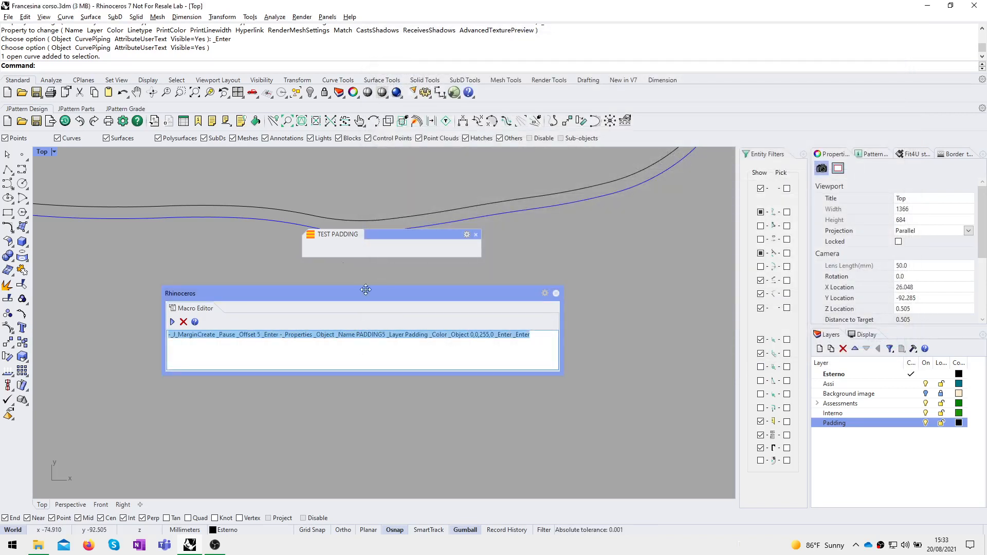
right_click(372, 236)
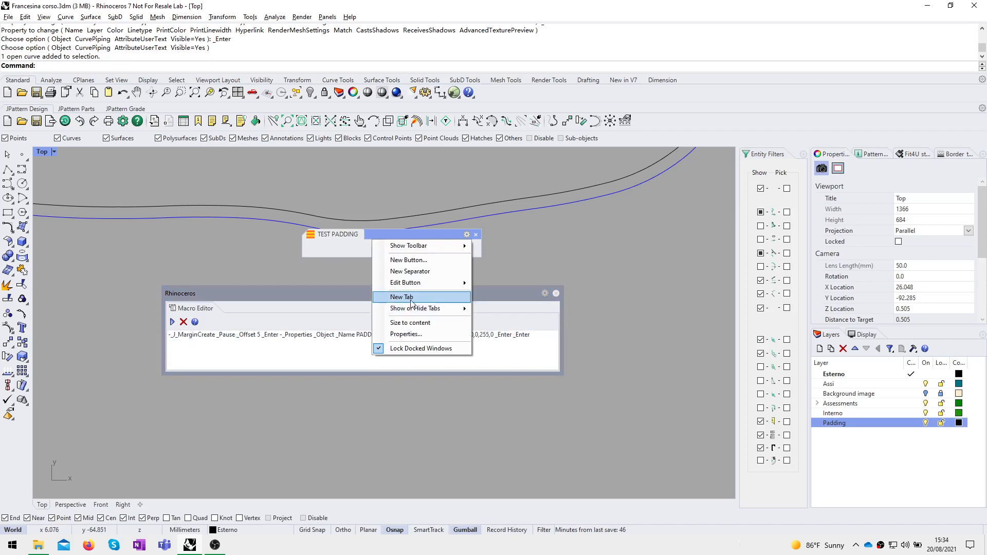
click(408, 259)
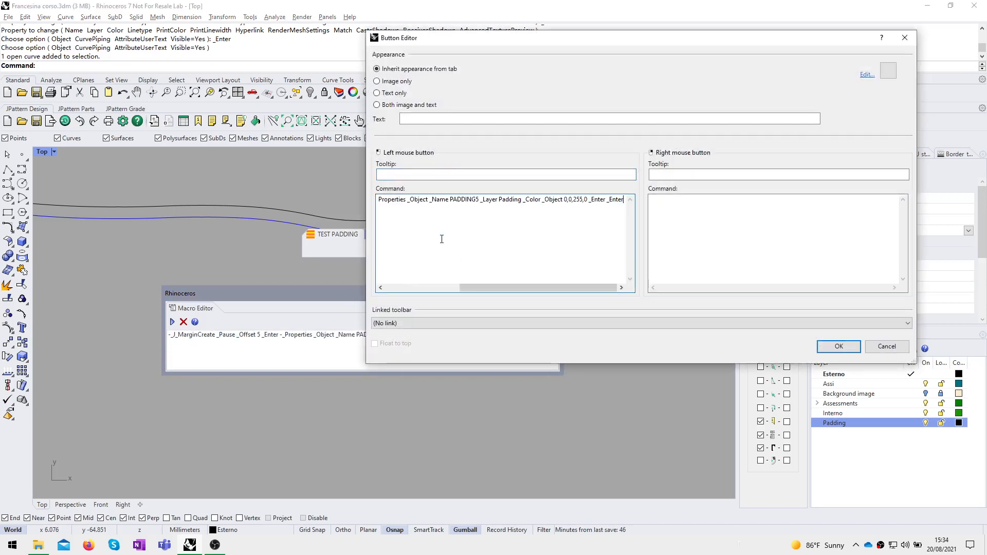
Step: Set the new button's left mouse tooltip to PADDING 5 MM and its text to PADDING 5MM
click(430, 175)
text(PAD)
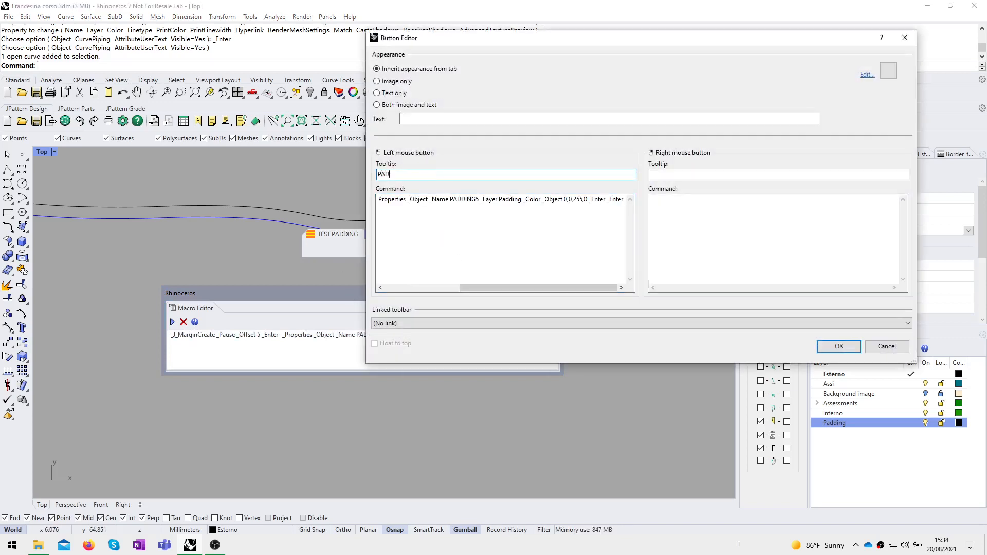
text(DING 5 MM)
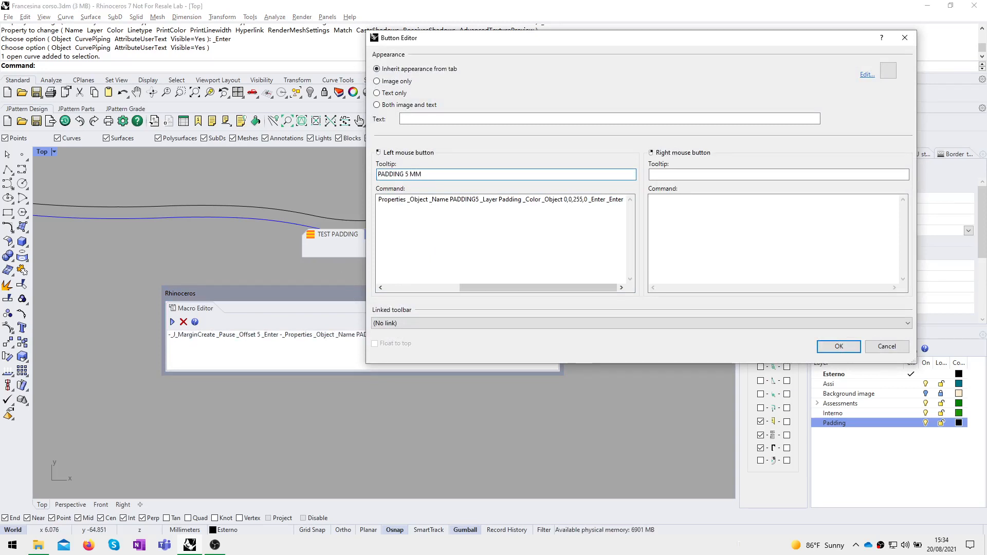
click(444, 118)
text(PADDI)
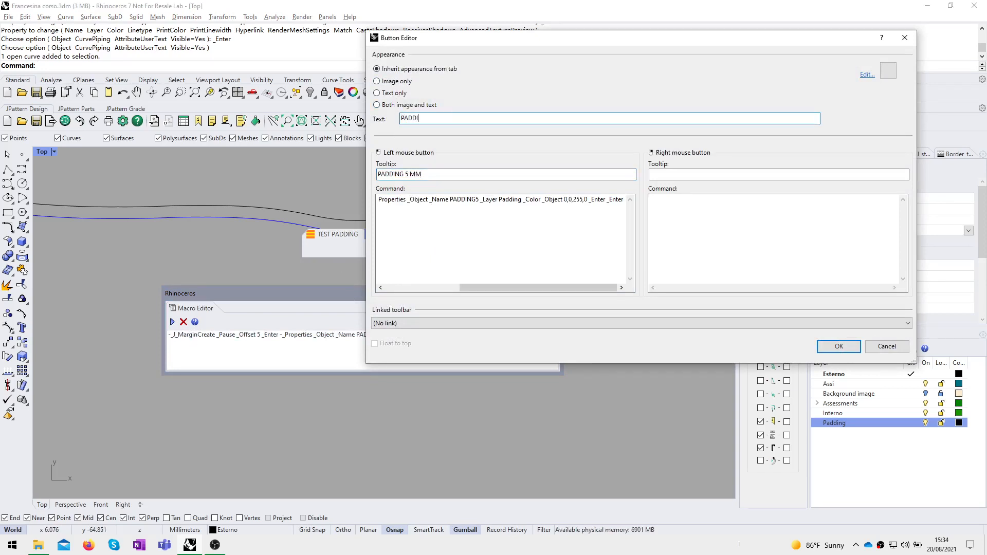
text(NG 5MM)
click(676, 226)
click(694, 175)
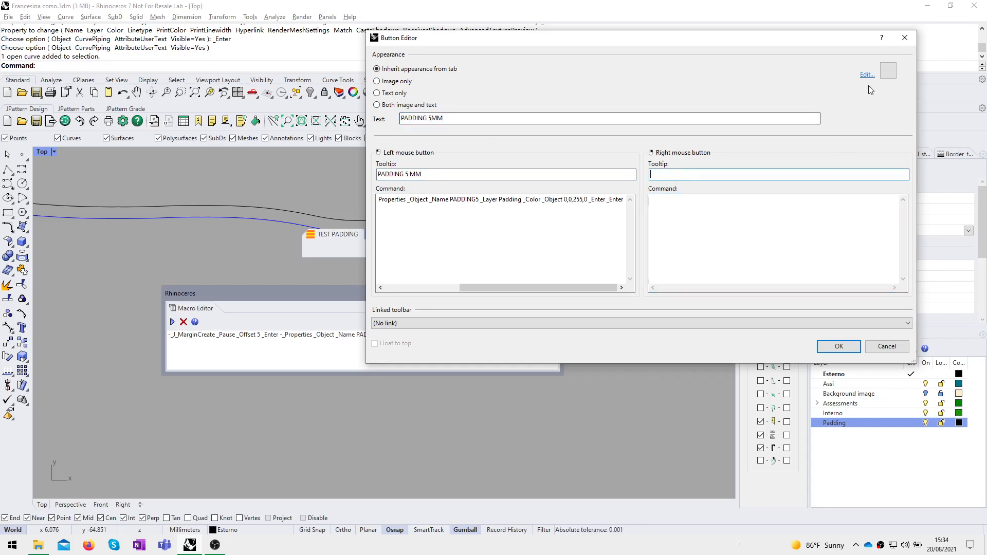
Step: Redefine the red swatch as blue (0, 0, 255) and fill the button's whole 24 x 24 bitmap with it
click(886, 76)
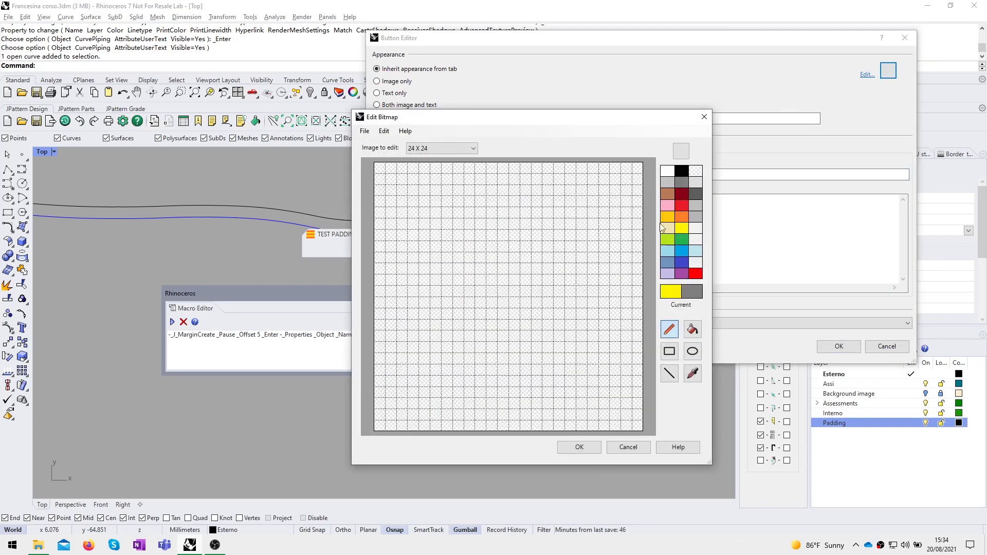
double_click(691, 277)
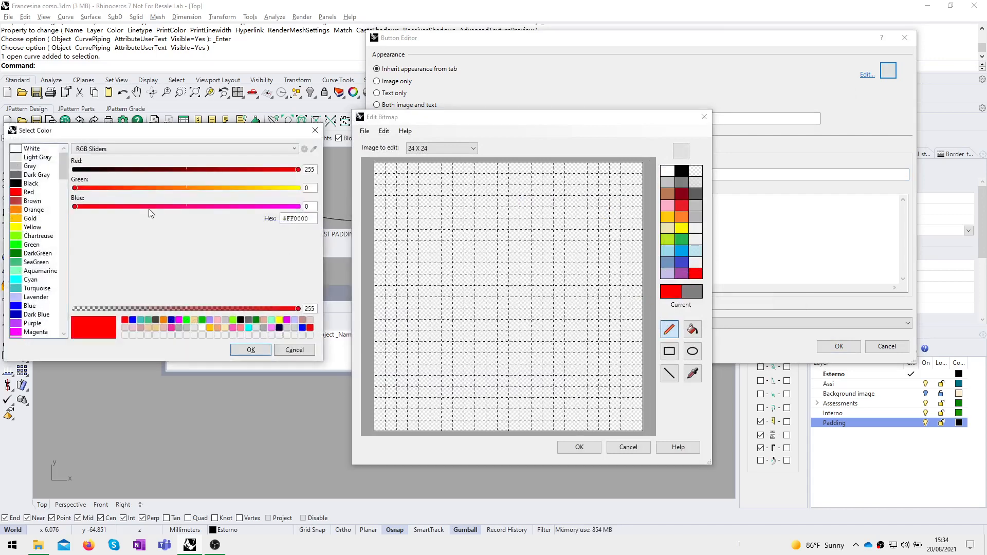
drag(271, 169, 75, 170)
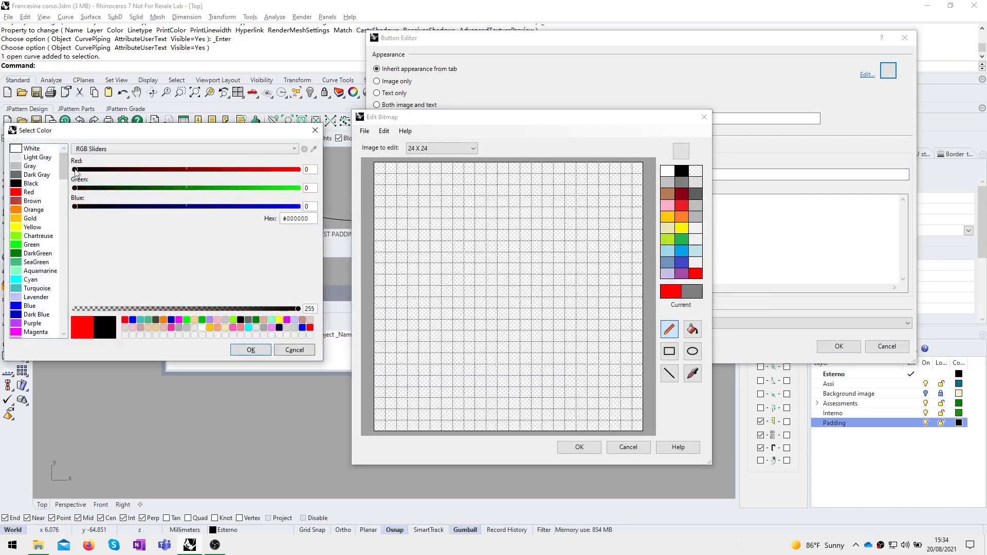
drag(75, 206, 318, 208)
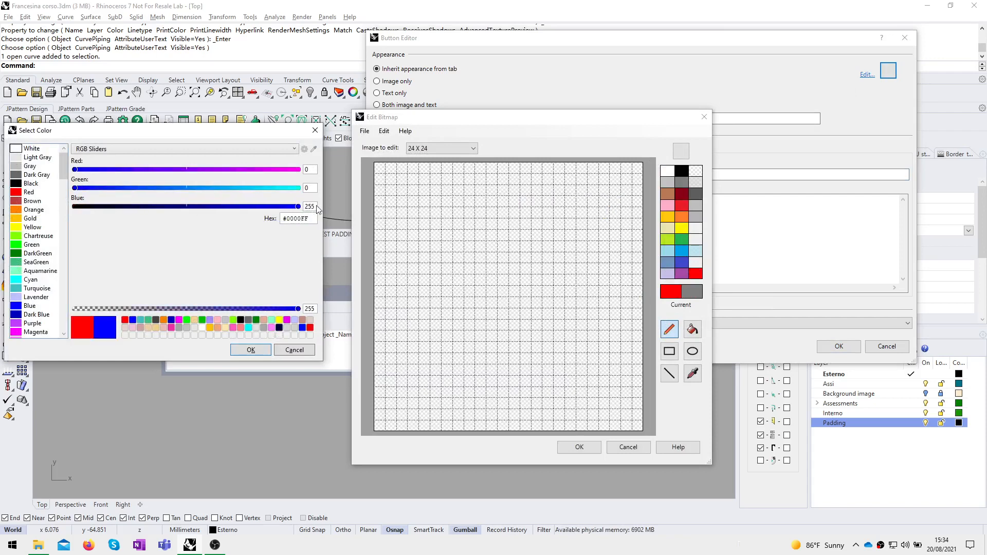
click(251, 350)
click(692, 329)
click(481, 290)
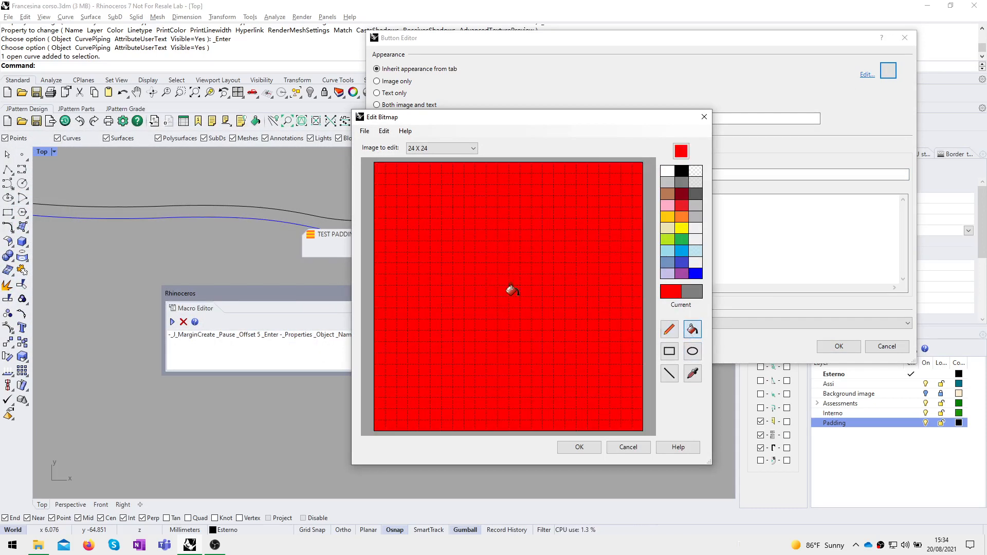
click(695, 273)
click(435, 278)
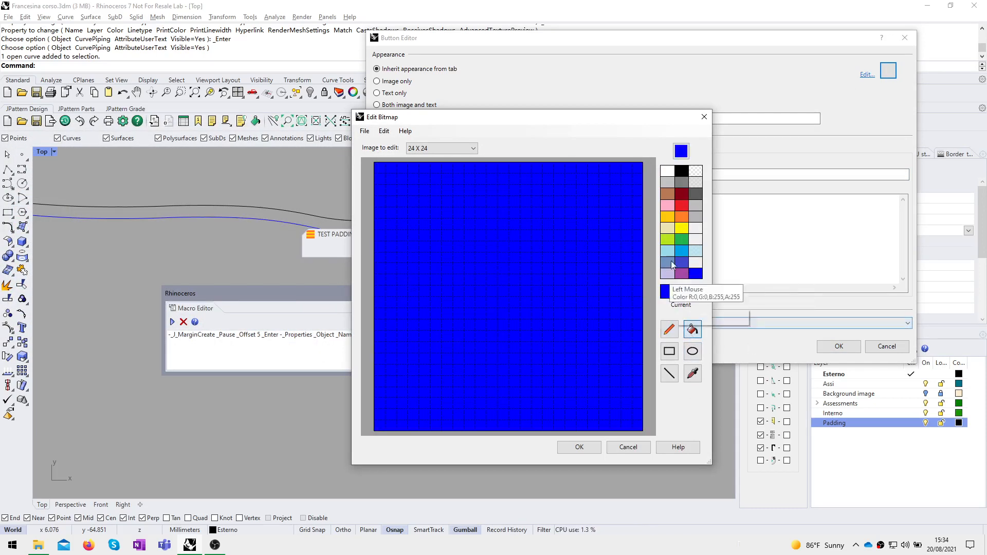
Step: Draw a white, one-pixel-thick digit 5 in the upper-left part of the blue bitmap with the pencil
click(667, 170)
click(665, 332)
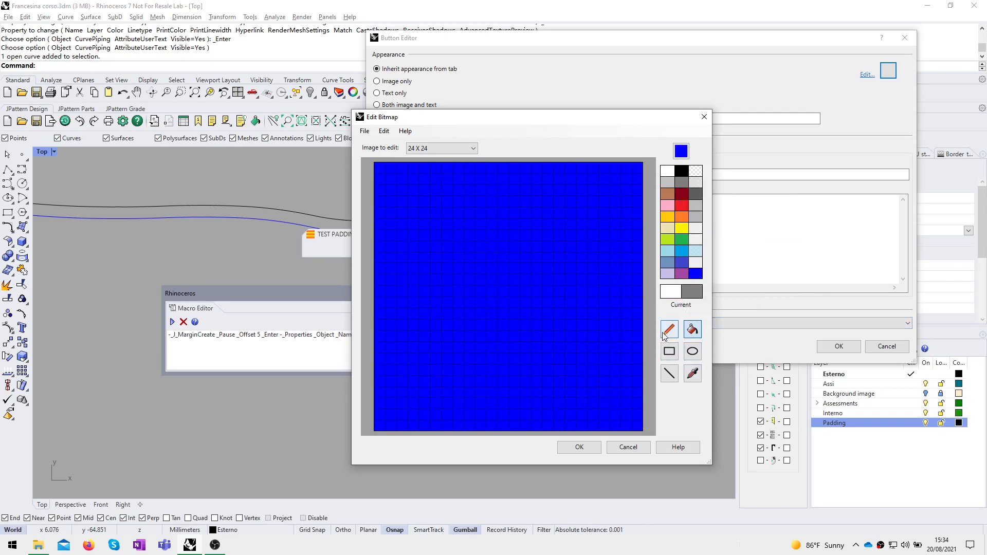
click(666, 332)
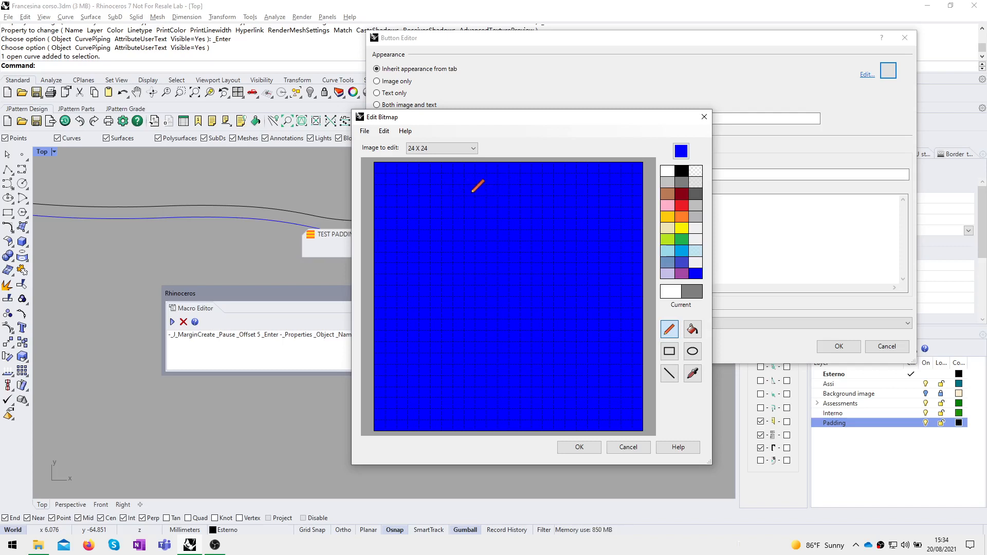
mouse_move(479, 190)
mouse_down()
mouse_move(432, 190)
mouse_move(413, 204)
mouse_move(413, 234)
mouse_move(475, 243)
mouse_move(472, 291)
mouse_move(410, 291)
mouse_up()
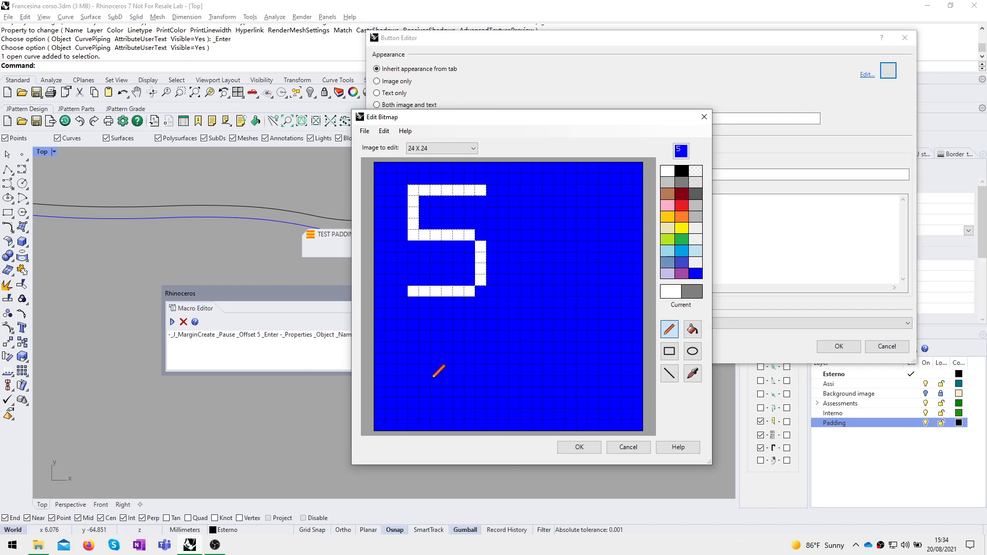
drag(409, 403, 418, 330)
key(ctrl+z)
drag(414, 417, 419, 346)
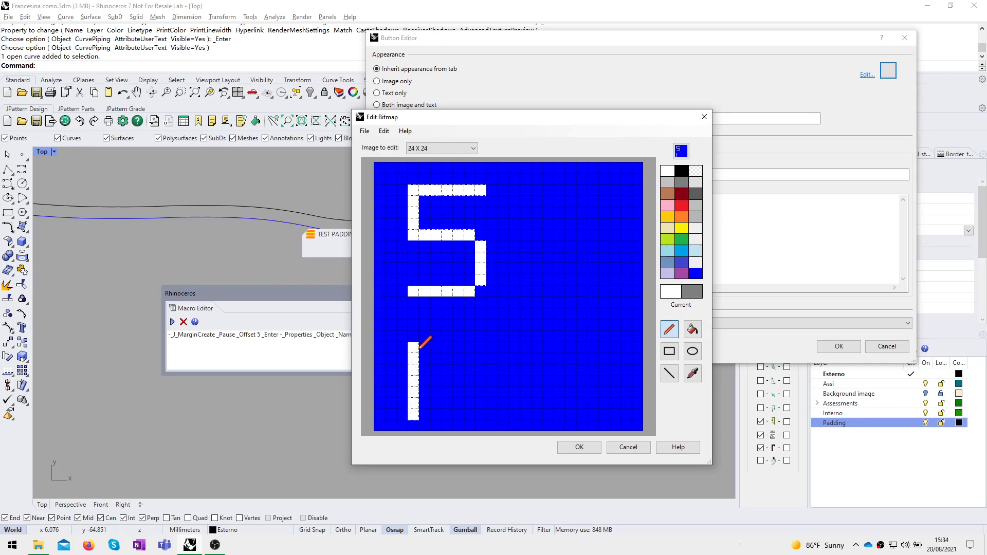
key(ctrl+z)
drag(413, 406, 423, 334)
key(ctrl+z)
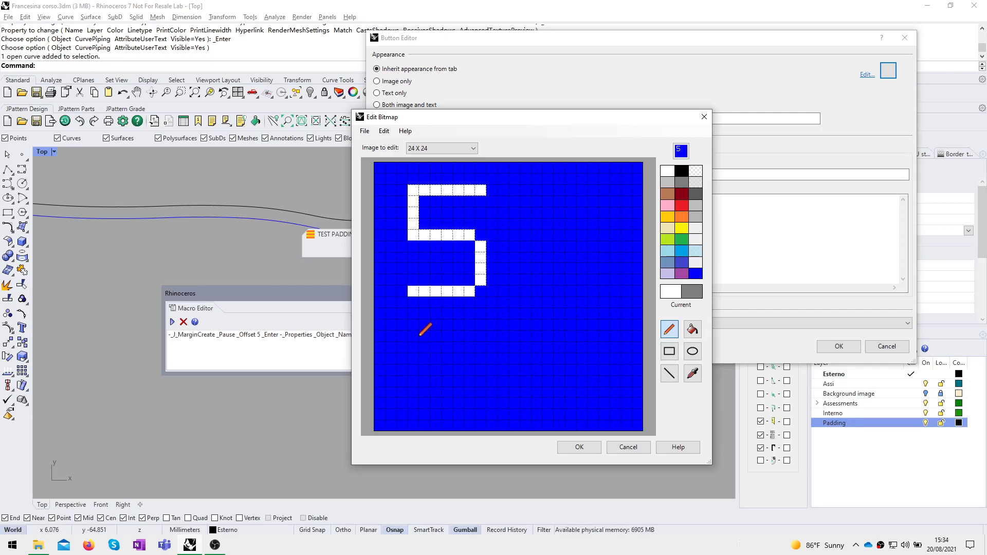
Step: Draw white letters MM below the 5 in the bitmap and apply the bitmap and the new button
mouse_move(414, 399)
mouse_down()
mouse_move(417, 331)
mouse_move(425, 323)
mouse_move(422, 335)
mouse_move(448, 358)
mouse_move(483, 319)
mouse_move(482, 398)
mouse_move(512, 397)
mouse_move(514, 327)
mouse_move(549, 354)
mouse_move(582, 325)
mouse_move(586, 397)
mouse_up()
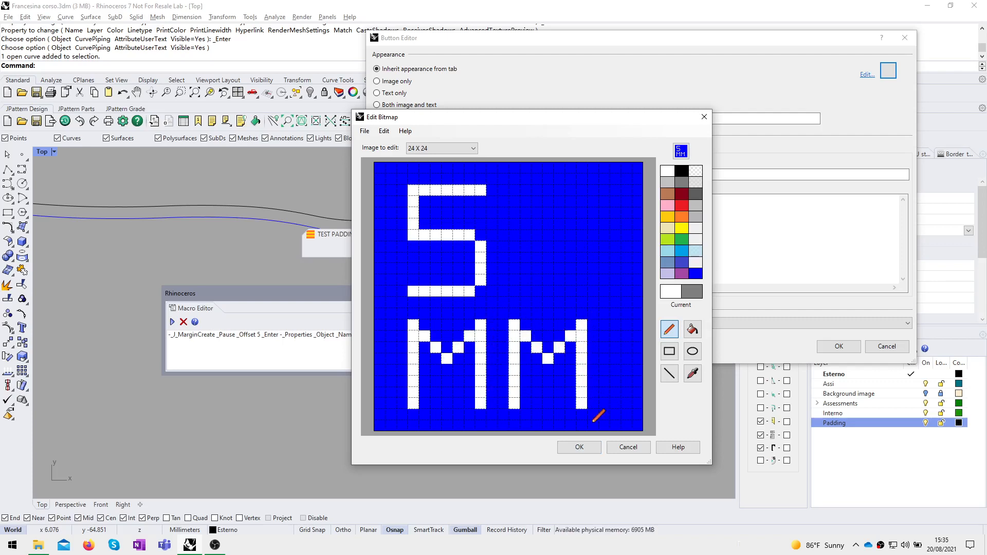
click(575, 447)
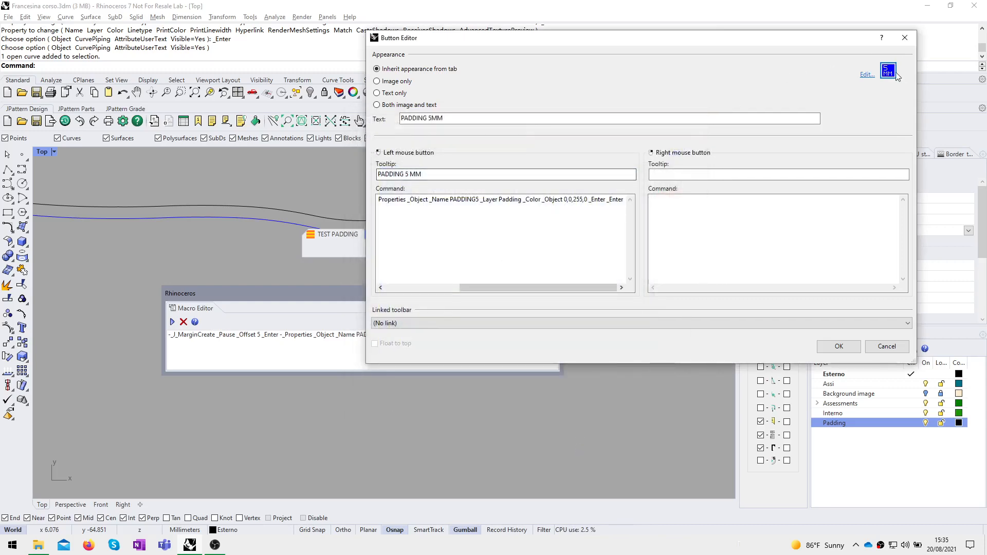
click(839, 346)
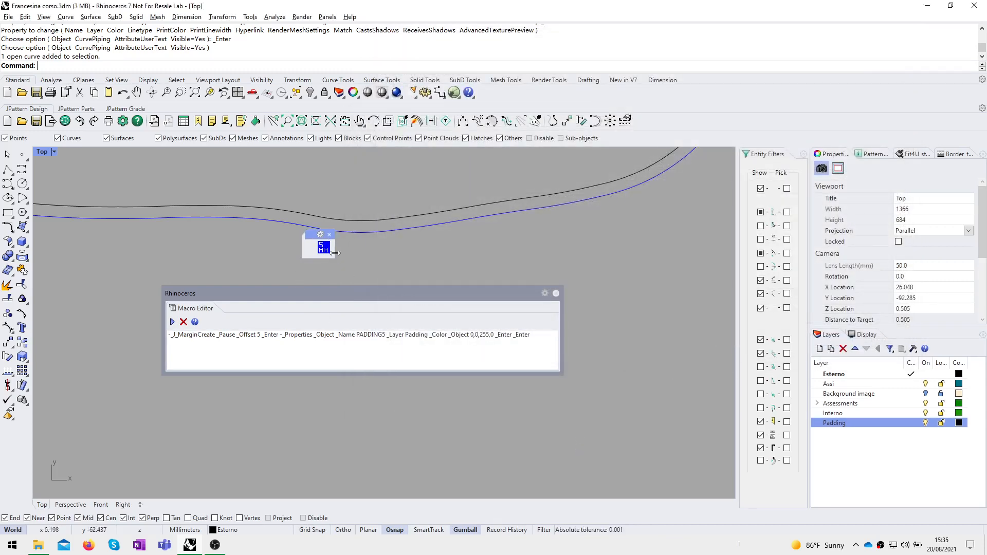
Step: Delete the existing blue PADDING5 curve below the black pattern outline
right_drag(154, 234, 212, 244)
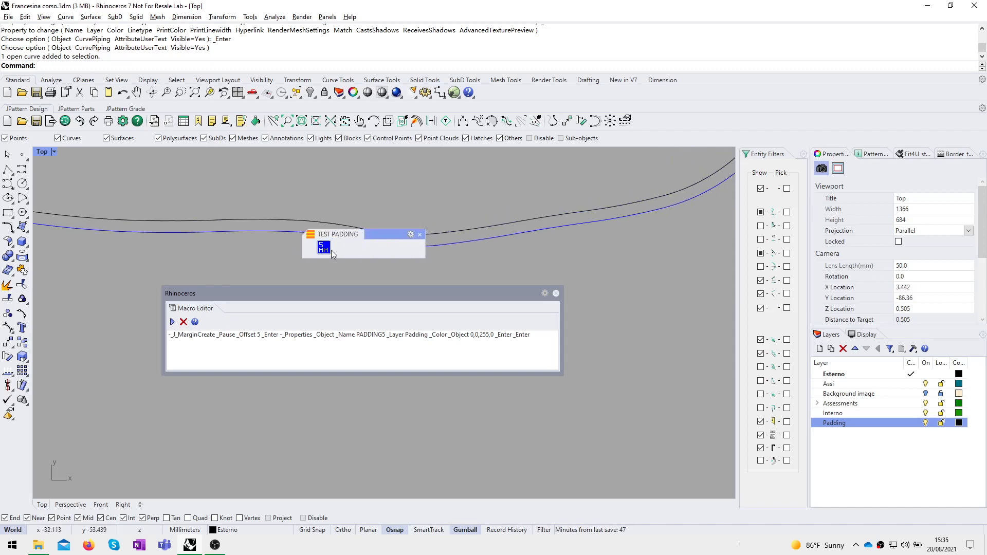
click(178, 227)
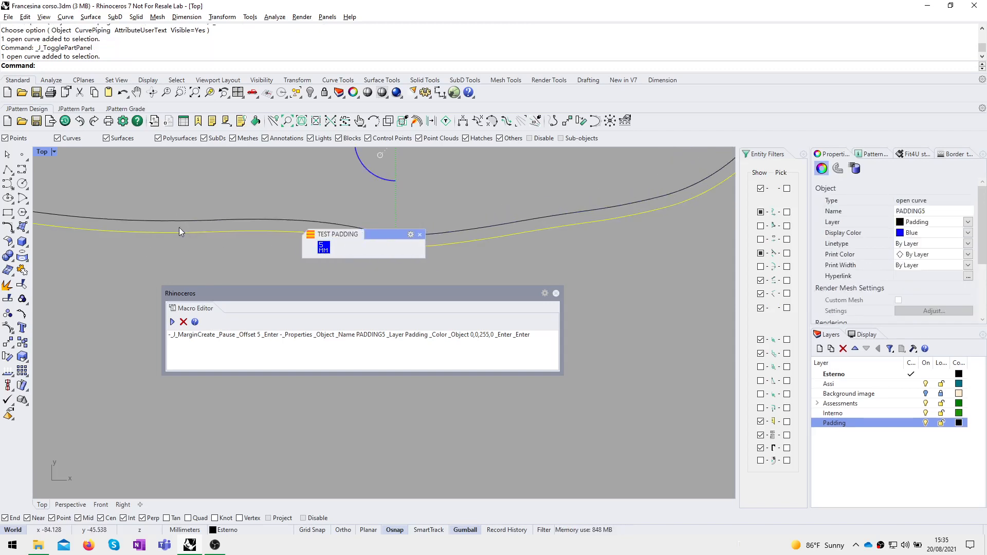
key(Delete)
Step: Move the 5 MM button to the start of its toolbar and place the floating toolbar just below the black curve
shift+drag(324, 248, 346, 280)
click(482, 294)
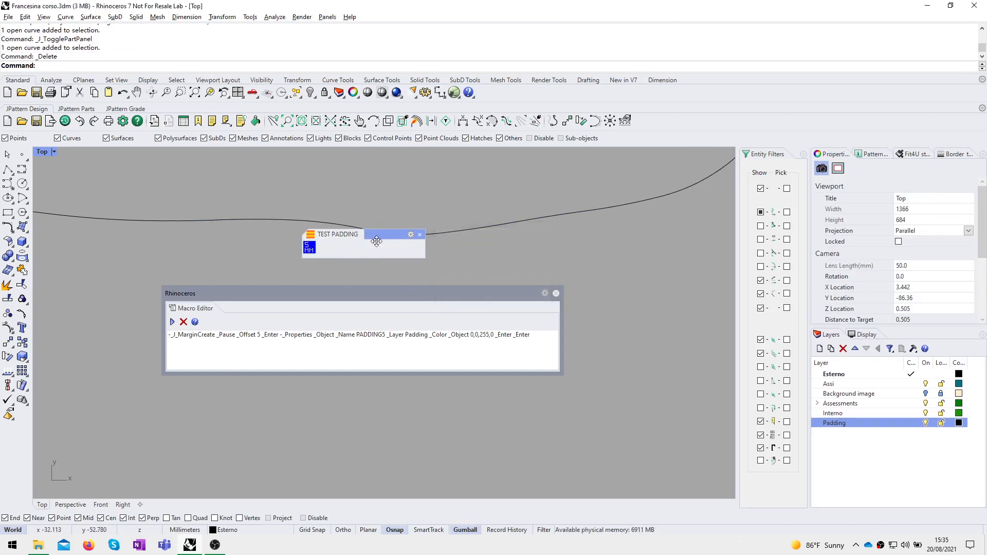
drag(371, 233, 361, 254)
Step: Run the 5 MM button on the black curve and check the new margin curve's name, layer and display color
click(299, 268)
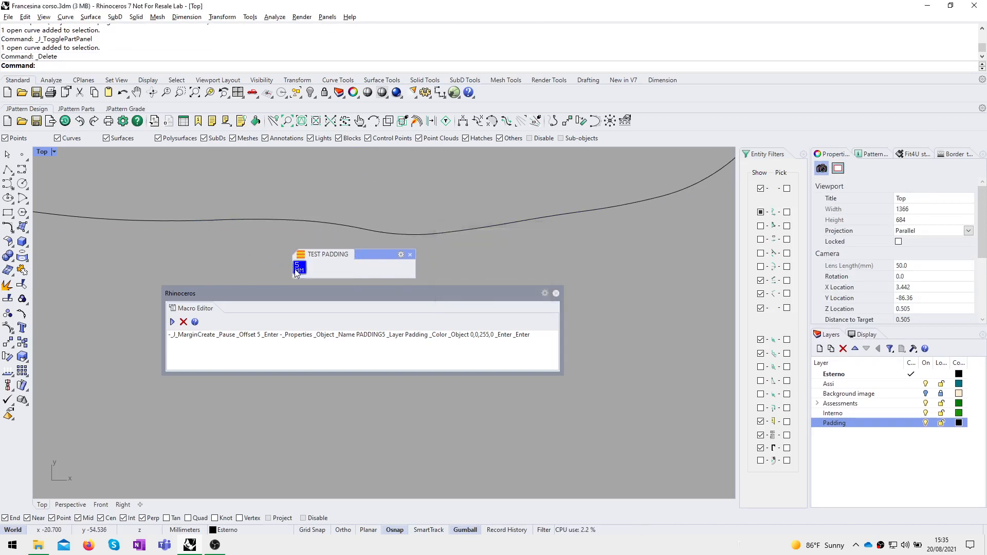
click(249, 220)
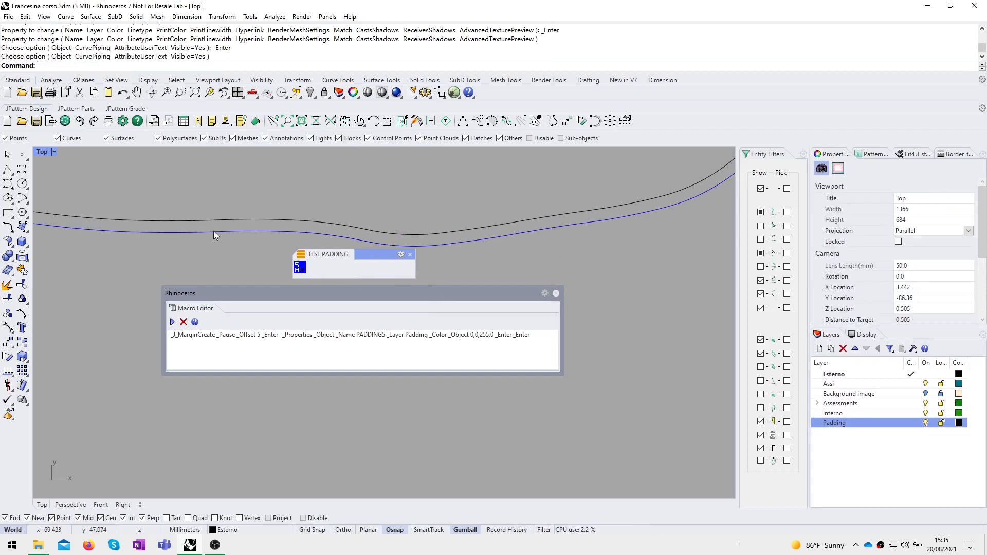
click(214, 230)
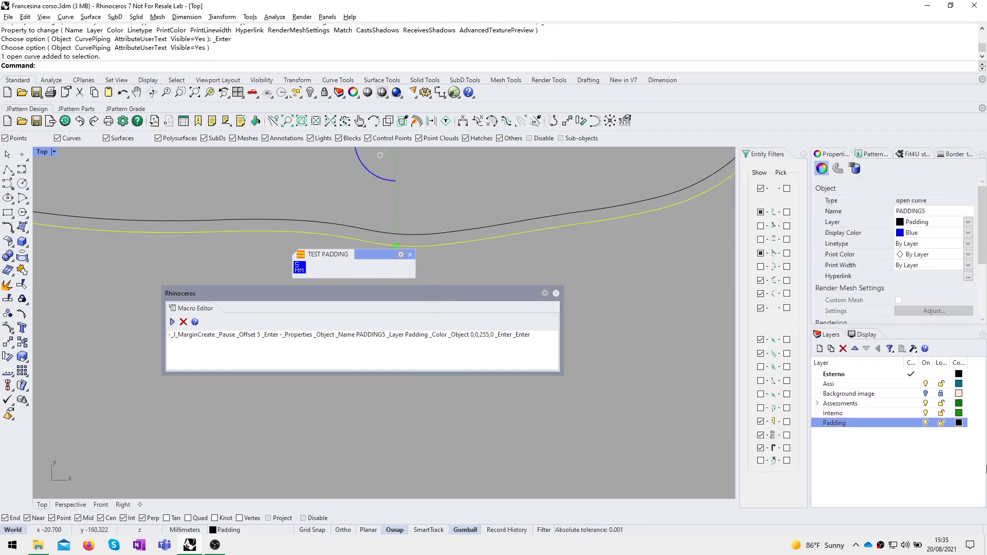
key(Escape)
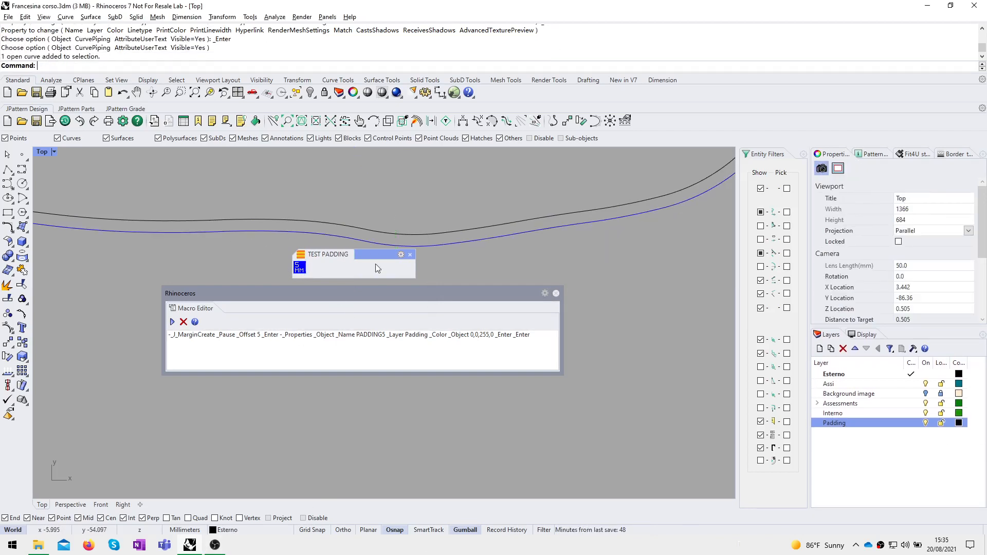
click(326, 235)
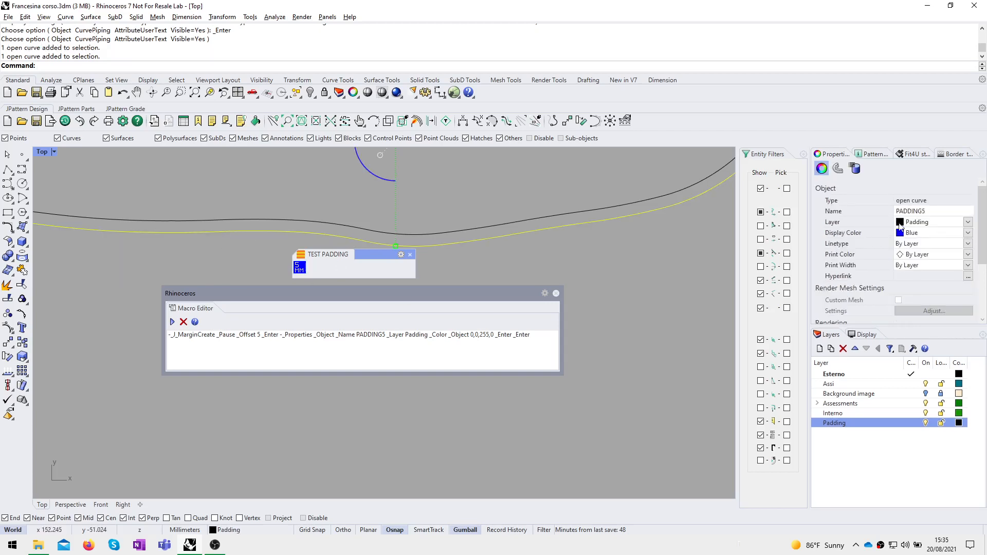
click(221, 263)
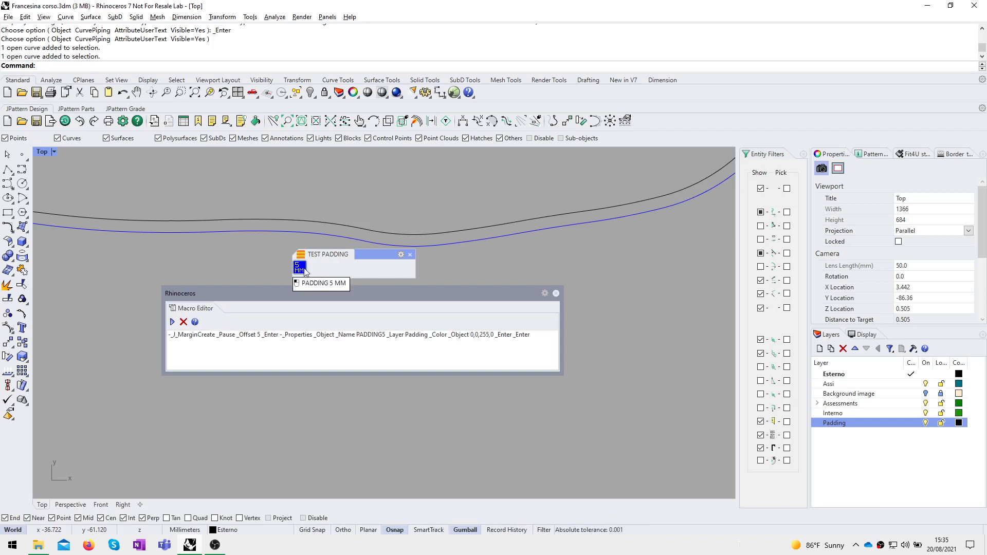
Step: Make two copies of the 5 MM button and set the first copy's macro to offset 7 and object name PADDING7
ctrl+drag(299, 268, 337, 263)
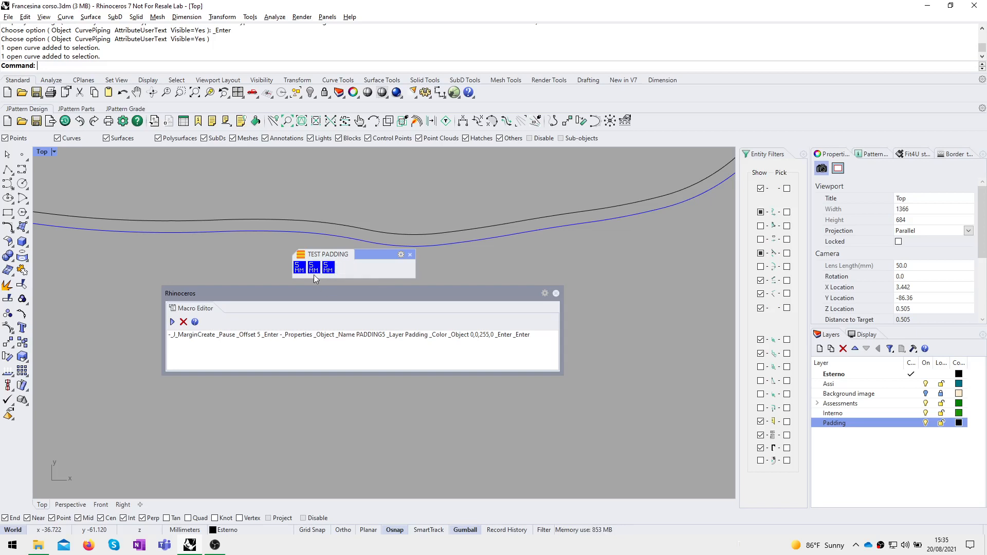
shift+right_click(314, 268)
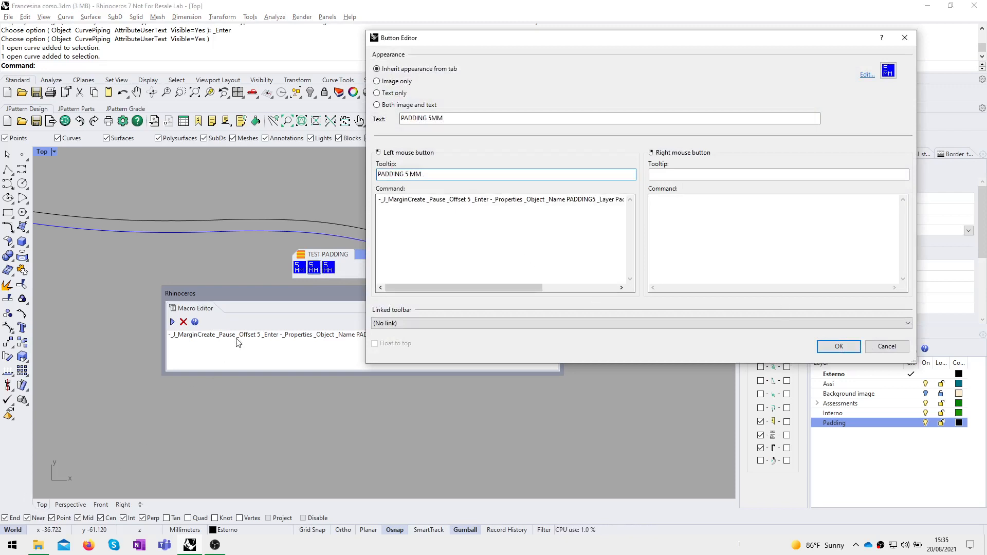
click(471, 199)
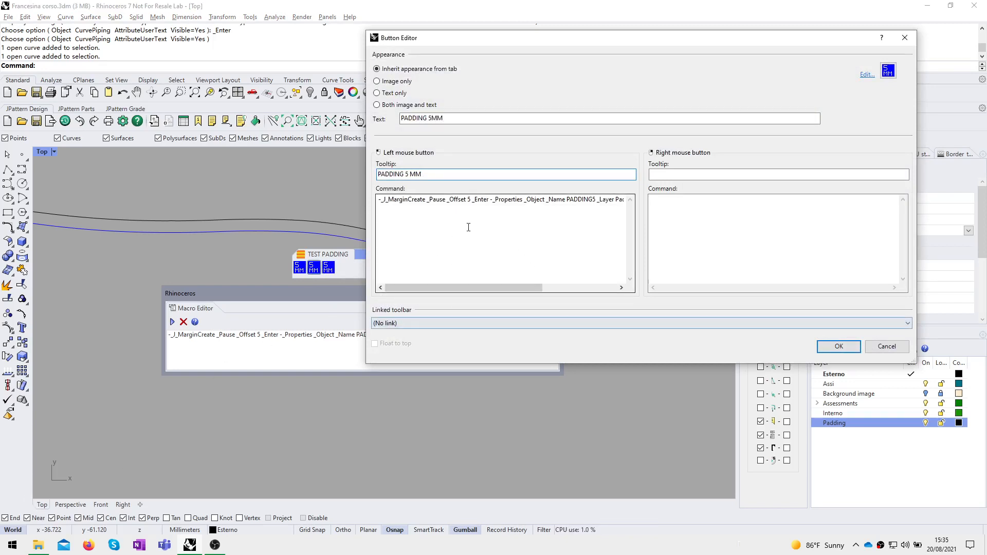
key(BackSpace)
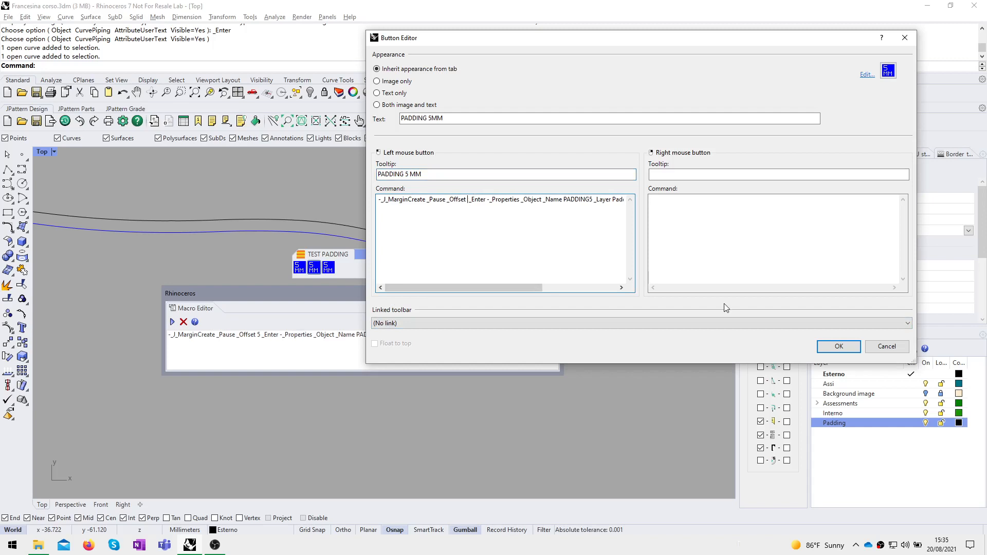
text(7)
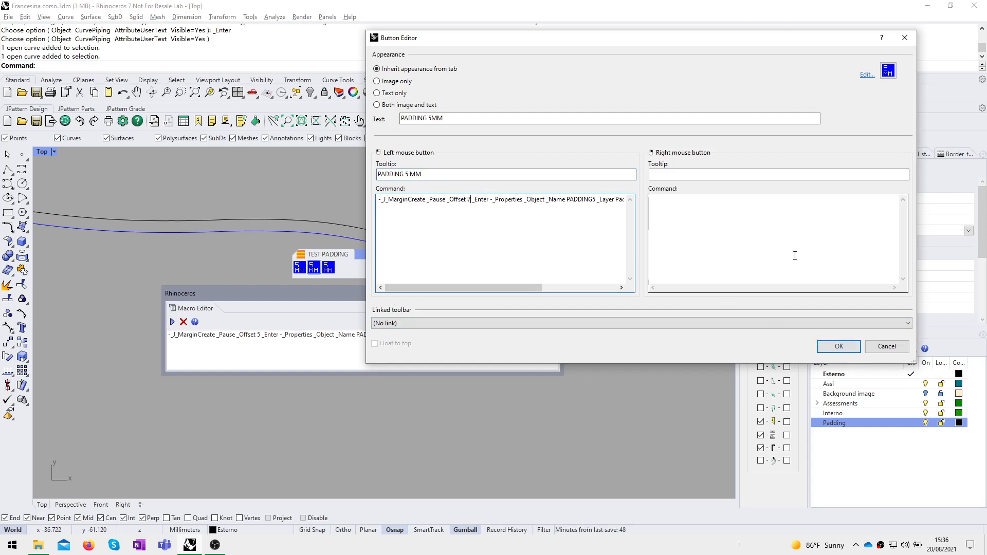
click(686, 252)
click(594, 199)
text(7)
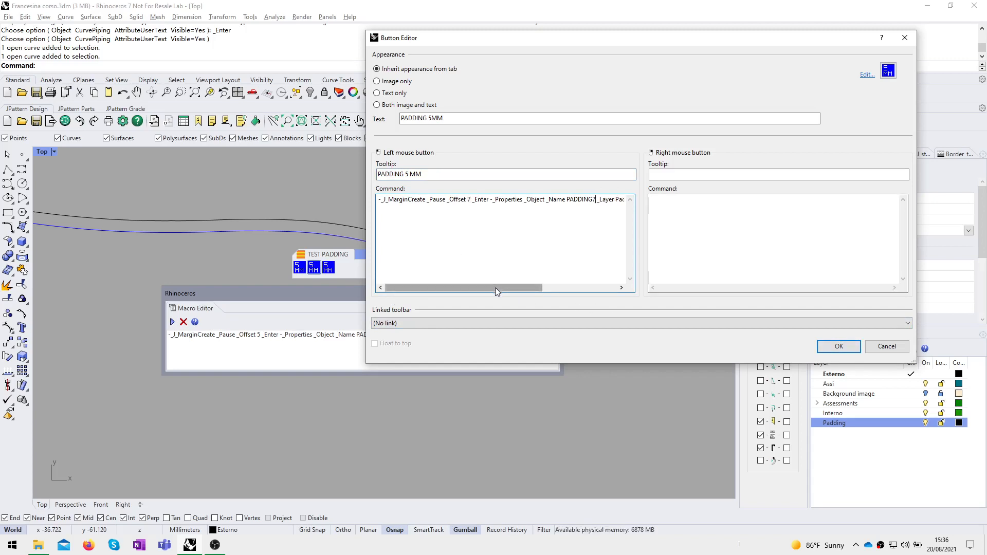
Step: Set the object color in the PADDING7 button's macro to 255,0,0
drag(494, 287, 569, 289)
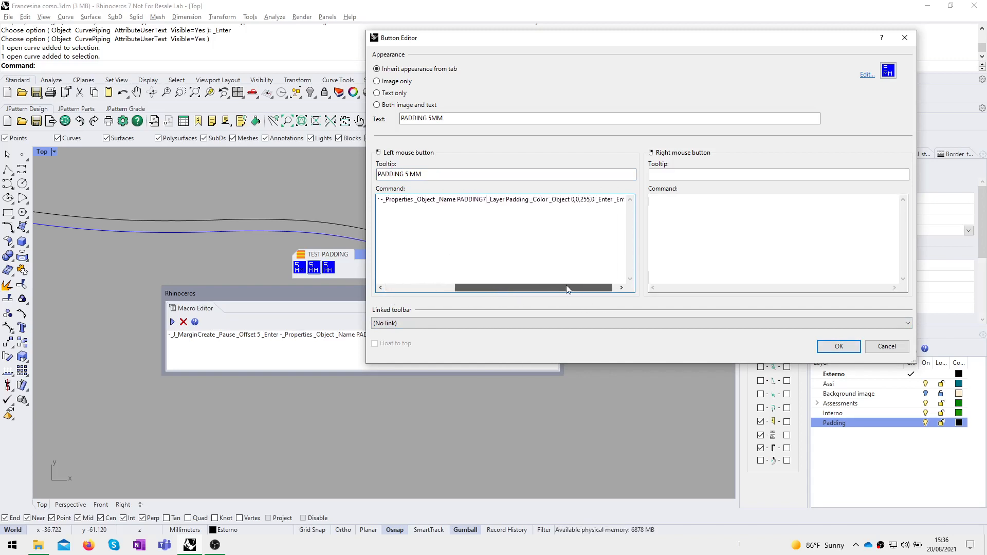
double_click(577, 201)
click(583, 200)
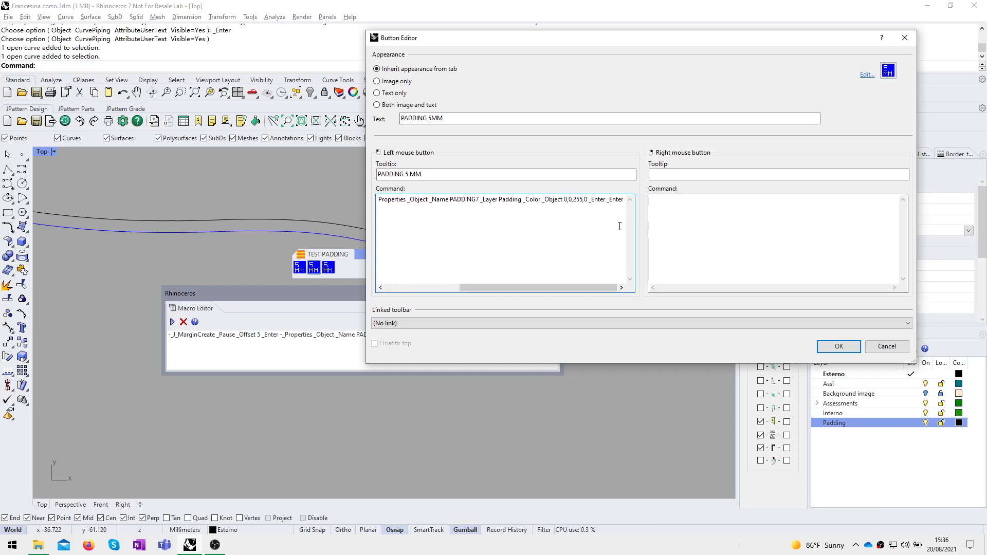
key(BackSpace)
key(BackSpace)
key(BackSpace)
text(150)
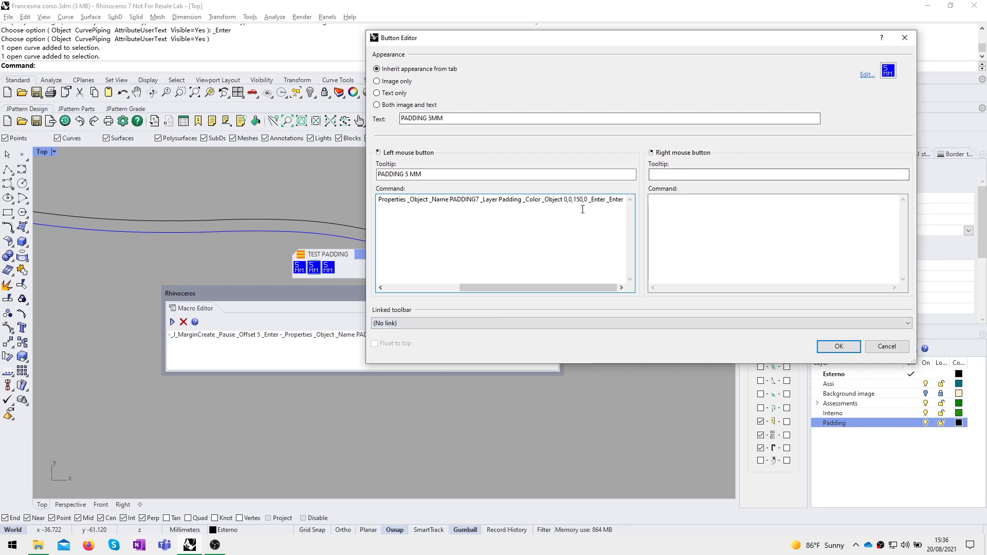
key(BackSpace)
key(BackSpace)
key(BackSpace)
text(0)
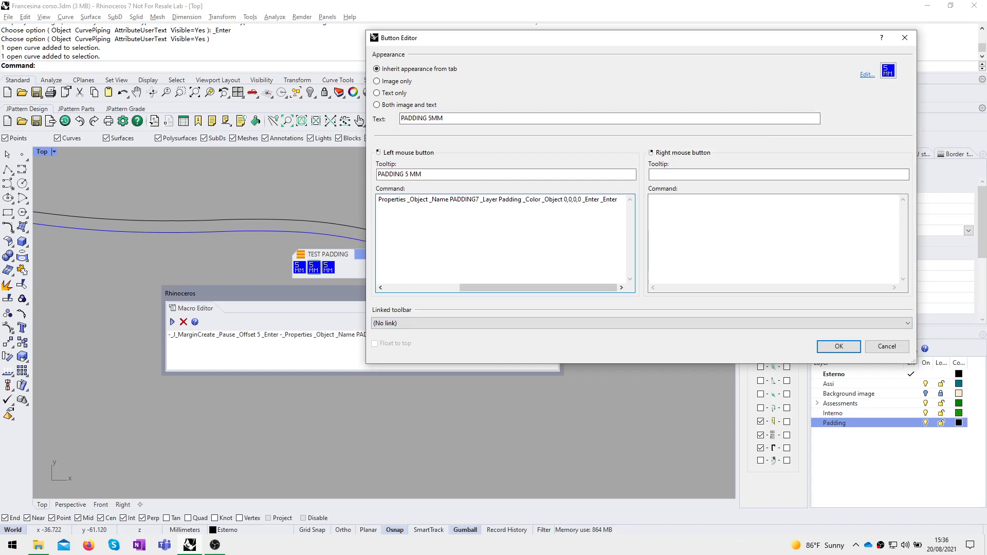
key(BackSpace)
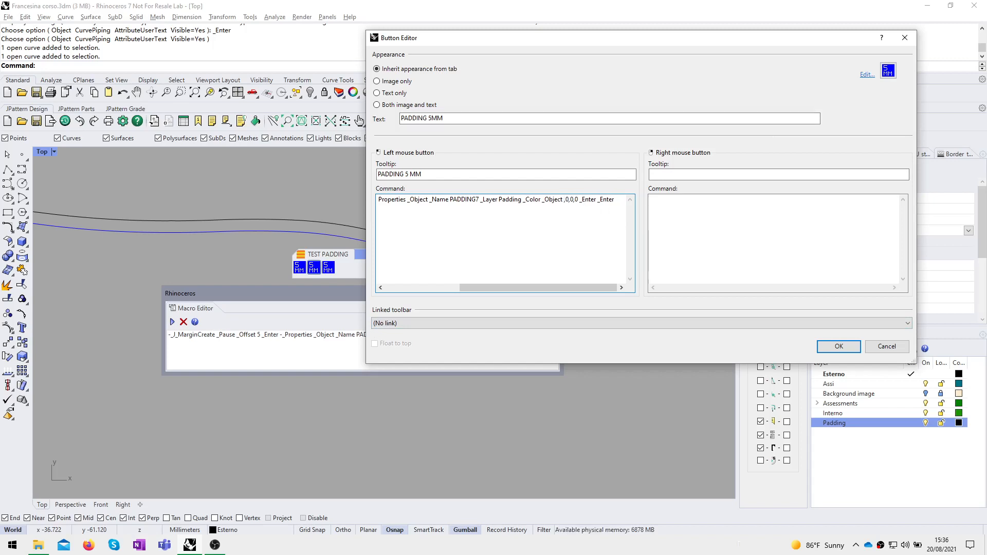
text(255)
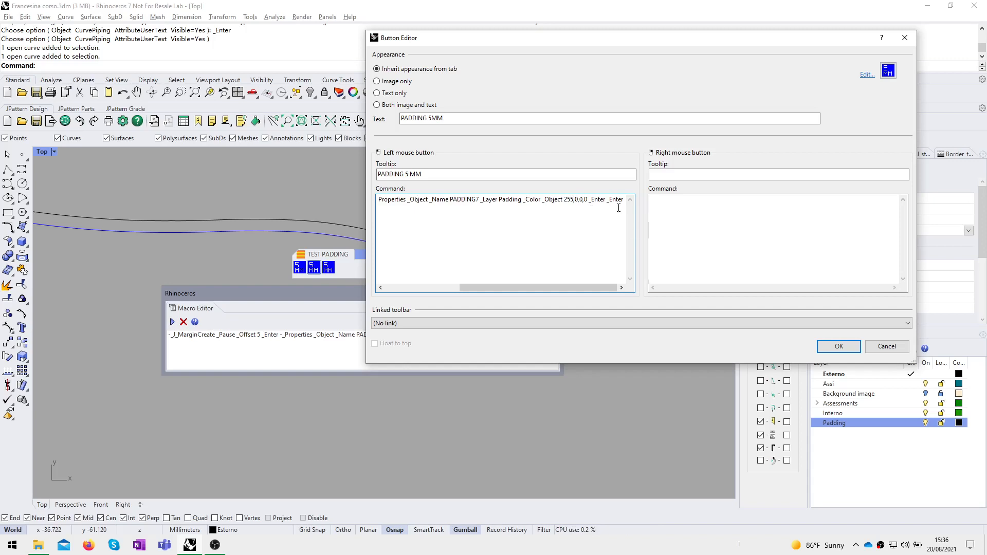
text(,)
drag(570, 287, 607, 288)
Step: Open the PADDING7 button's bitmap for editing and redefine the blue custom color as pure red
click(888, 71)
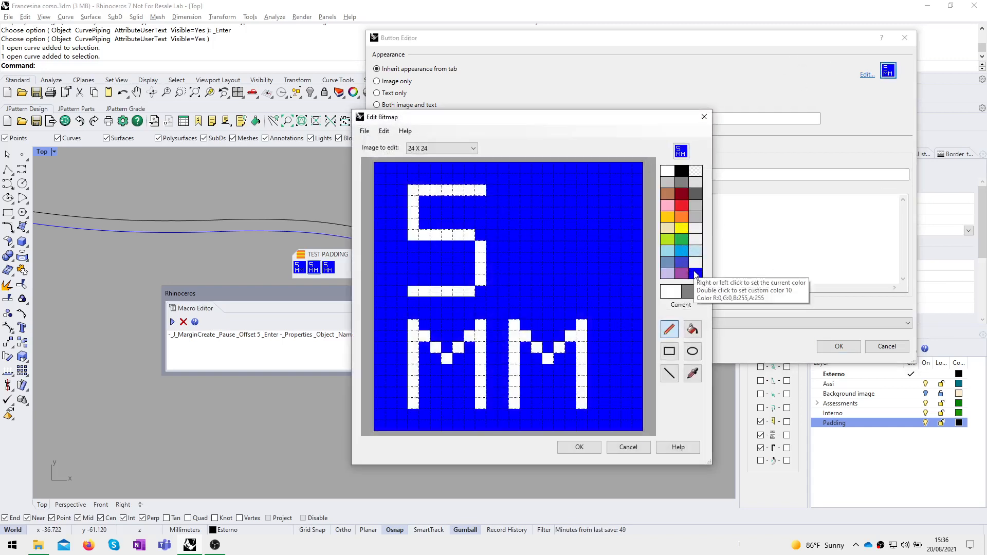
double_click(695, 274)
drag(282, 205, 200, 213)
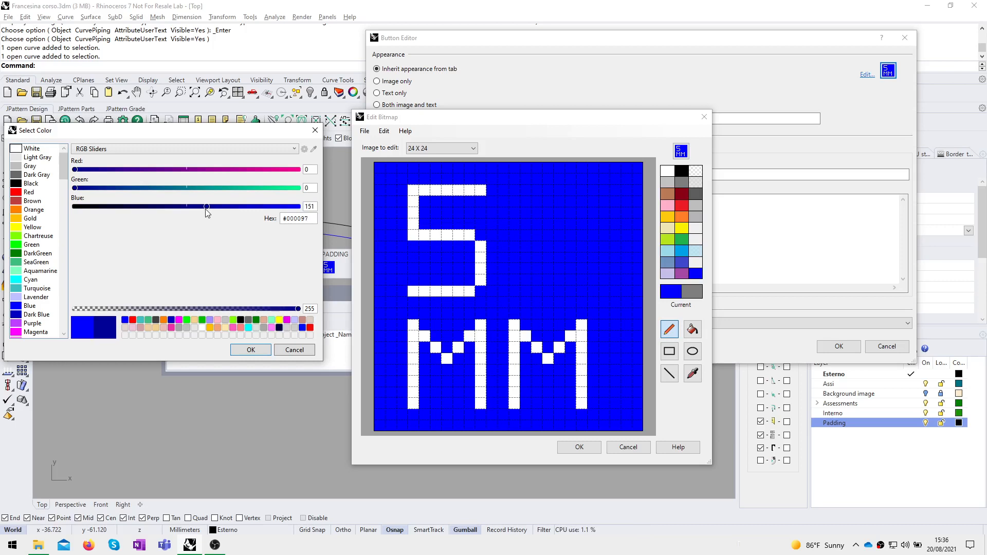
drag(180, 211, 61, 215)
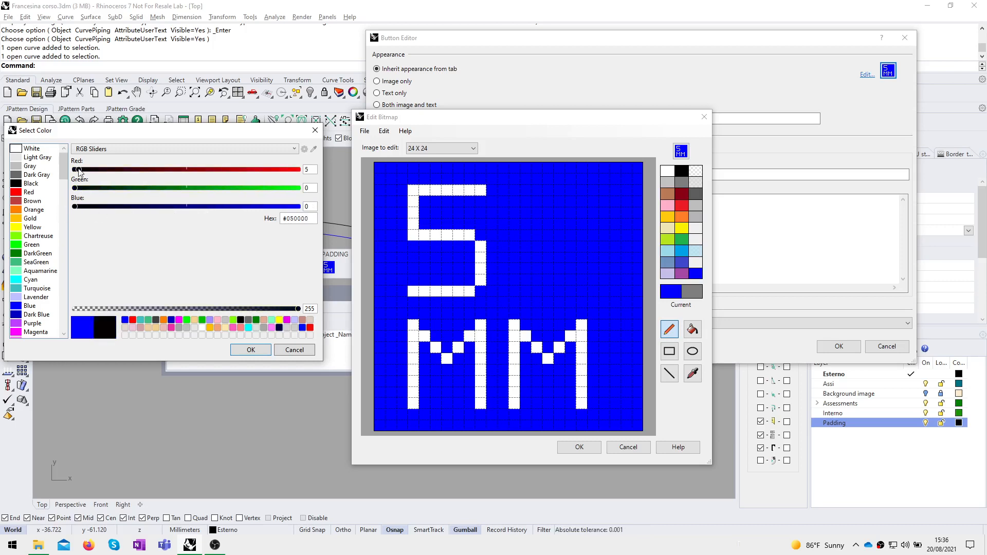
drag(80, 173, 329, 179)
click(251, 350)
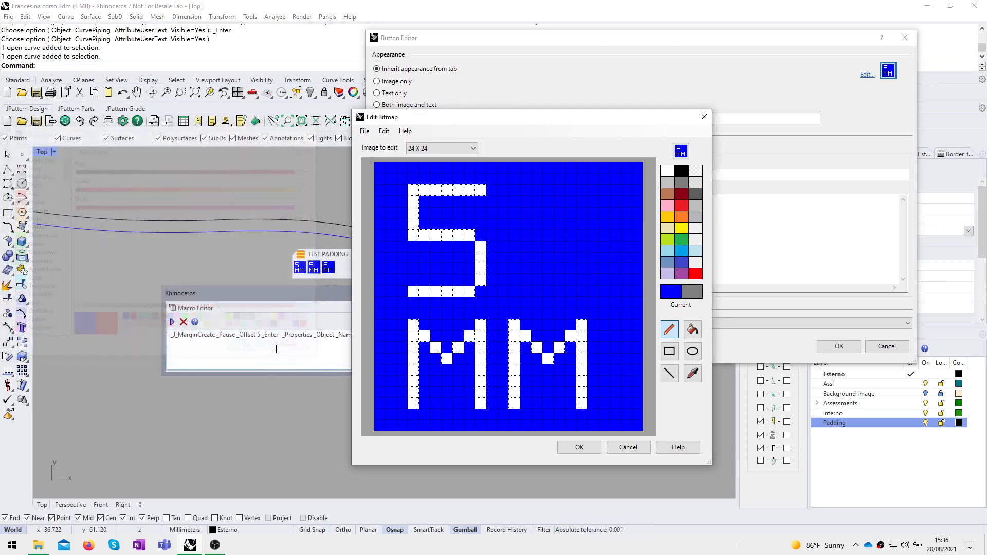
Step: Fill the bitmap's blue background with the custom red and cover the white digit 5 with the same red
click(552, 252)
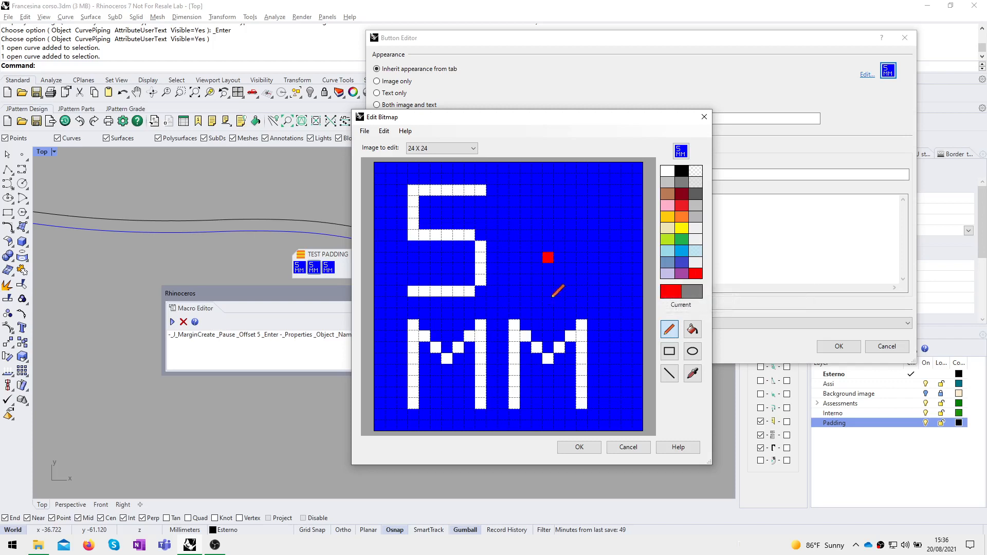
click(691, 332)
click(530, 249)
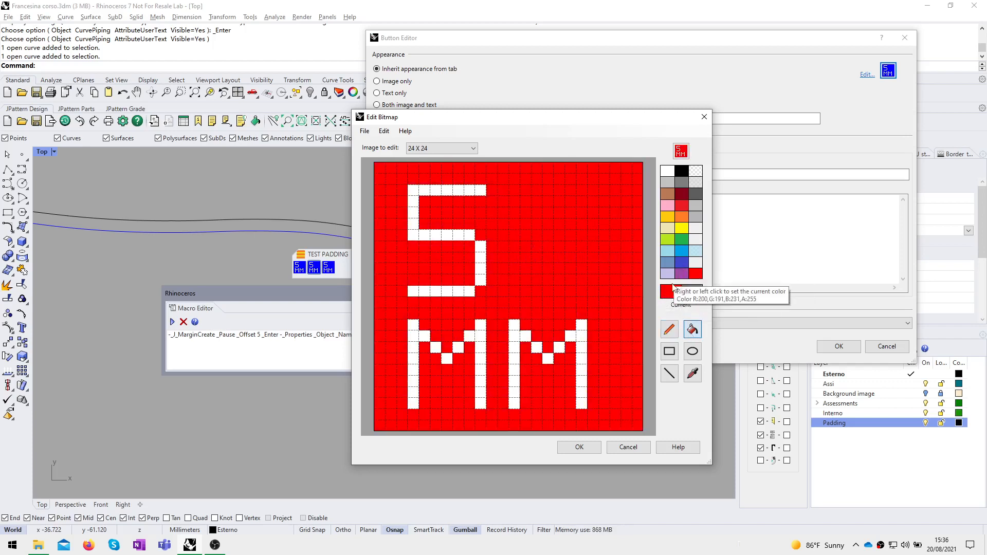
click(478, 260)
click(452, 236)
click(434, 291)
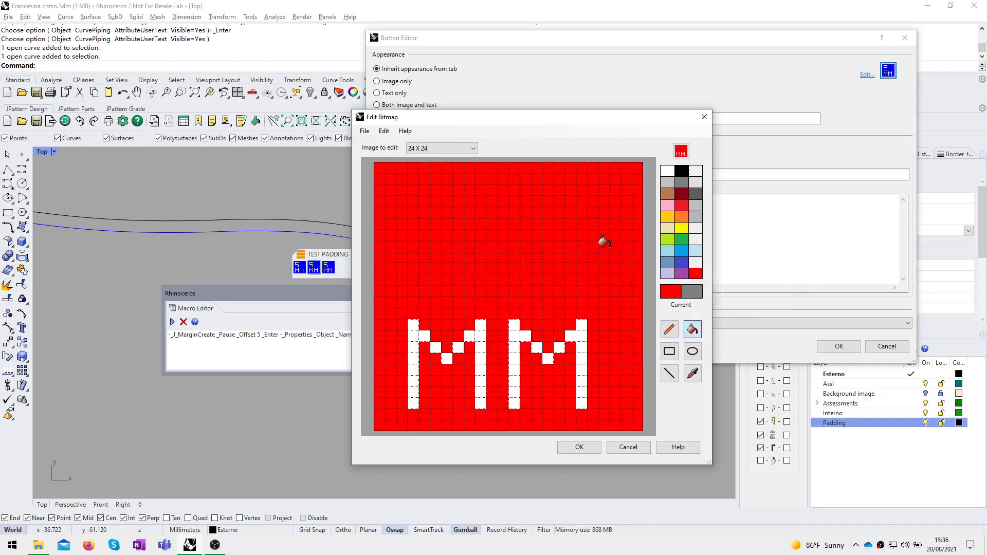
Step: Draw a white 7 above the letters MM in the bitmap and apply the bitmap and the button changes
click(667, 171)
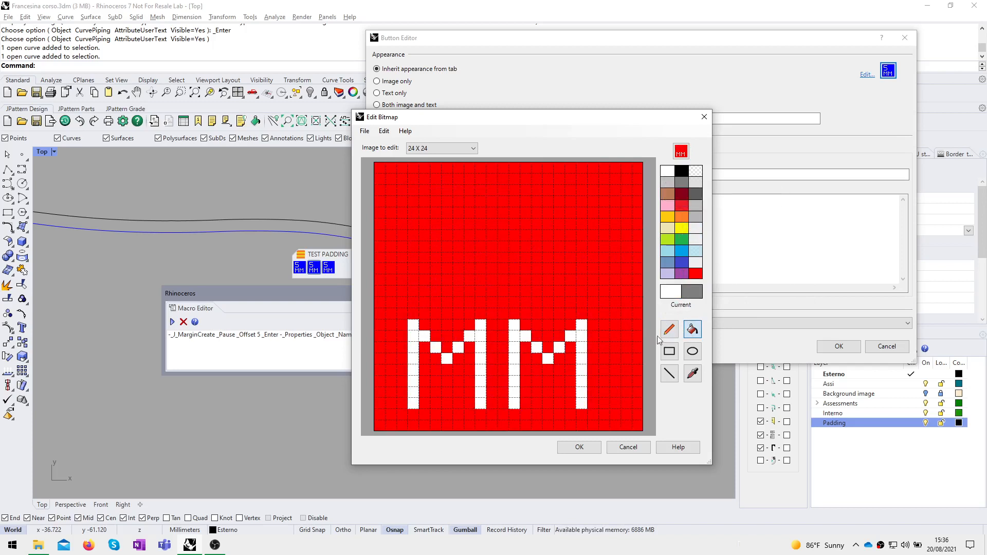
click(668, 329)
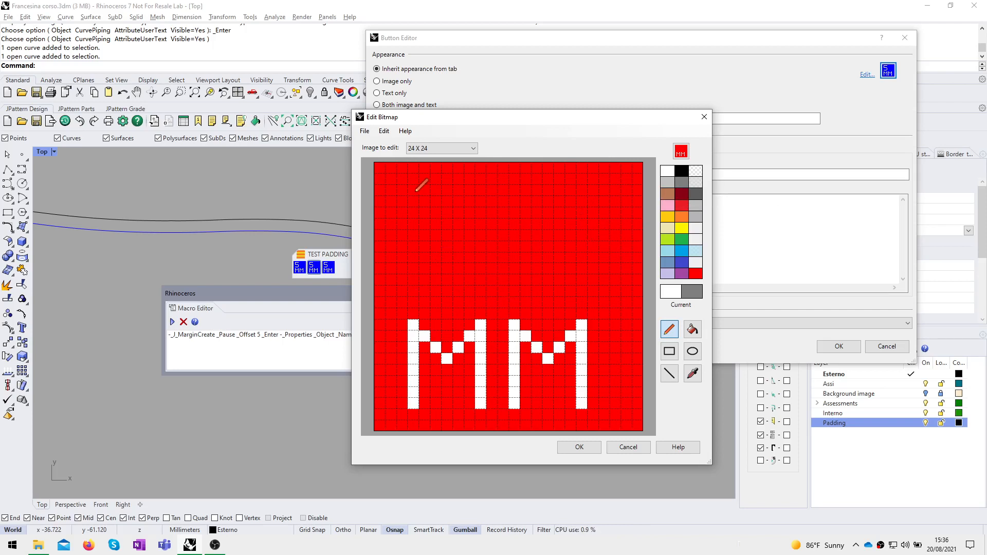
mouse_move(416, 191)
mouse_down()
mouse_move(481, 191)
mouse_move(482, 210)
mouse_move(445, 250)
mouse_move(452, 283)
mouse_up()
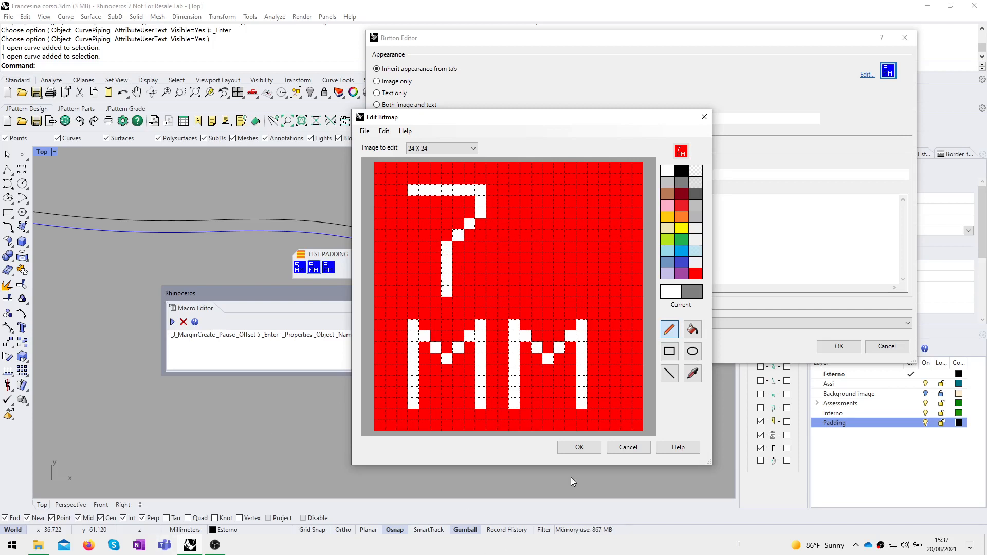
click(579, 447)
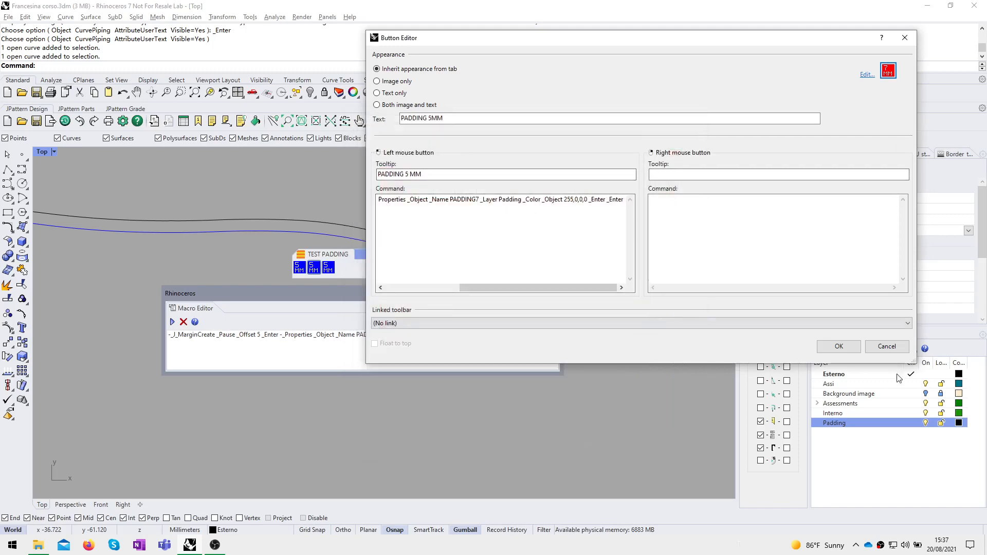
click(838, 346)
Step: Run the 7 MM button on the black curve to create its margin curve, inspect it and close the Macro Editor
click(314, 267)
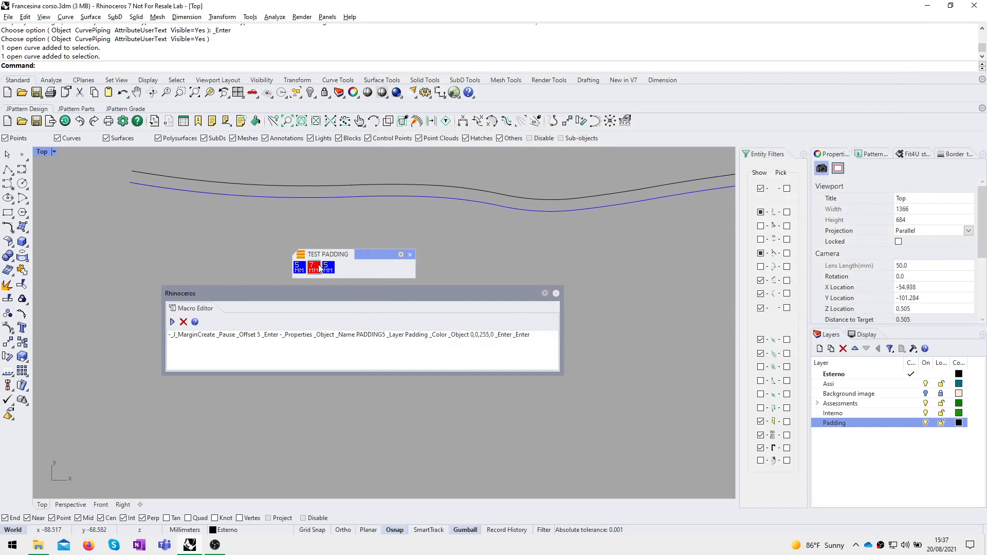
click(315, 197)
scroll(283, 206, up, 6)
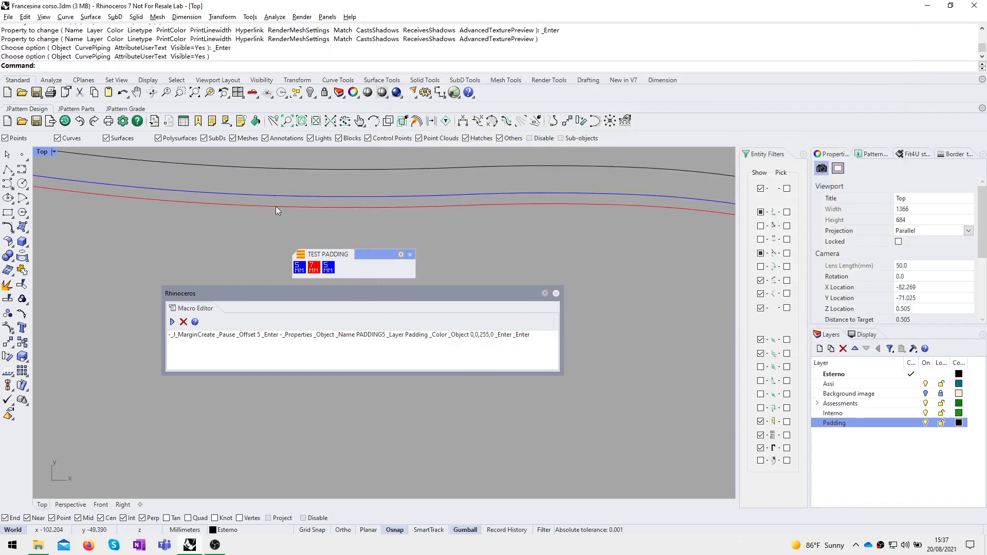
scroll(240, 223, down, 2)
right_drag(241, 224, 262, 234)
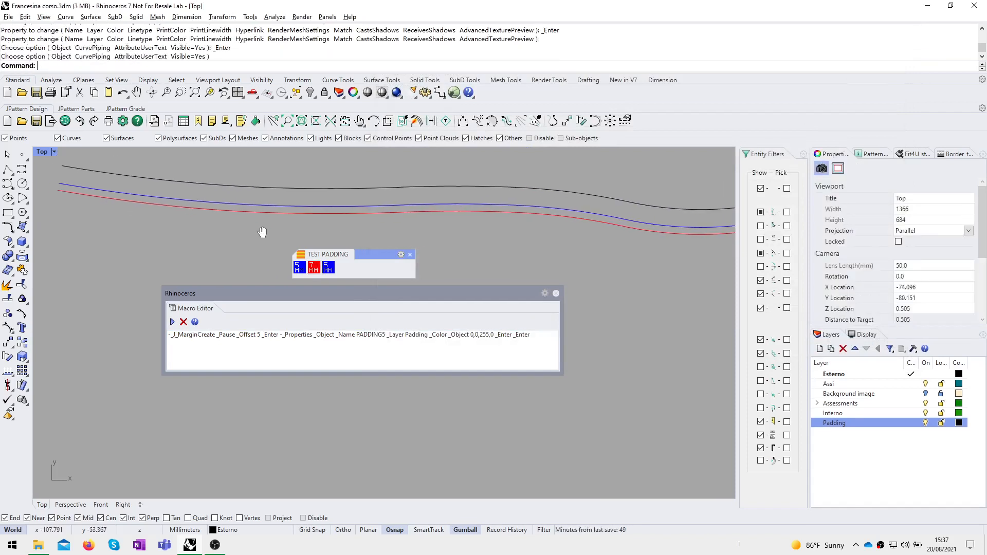
click(556, 295)
Step: Edit the macro of the remaining 5 MM button copy to use offset 10 and object name PADDIN10
shift+right_click(329, 267)
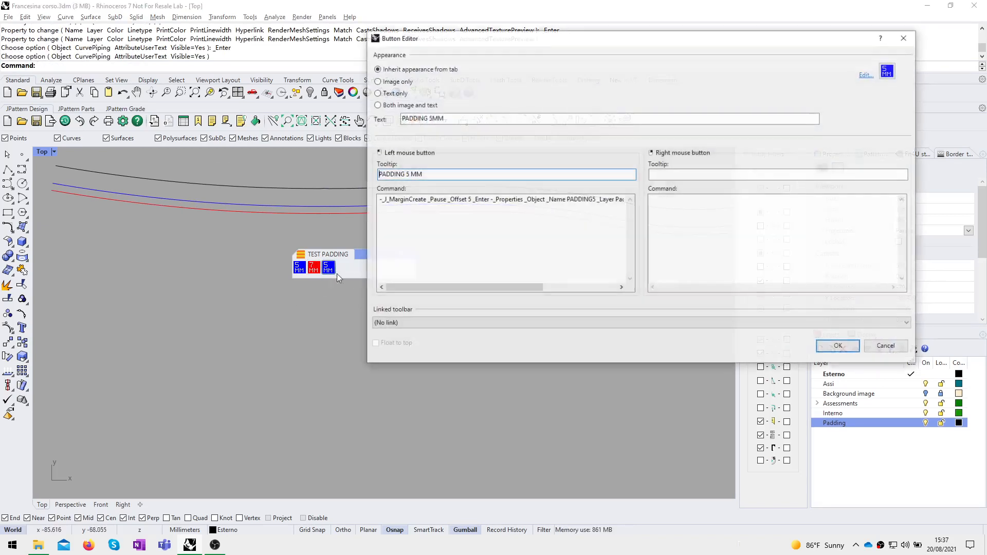
click(463, 209)
key(Delete)
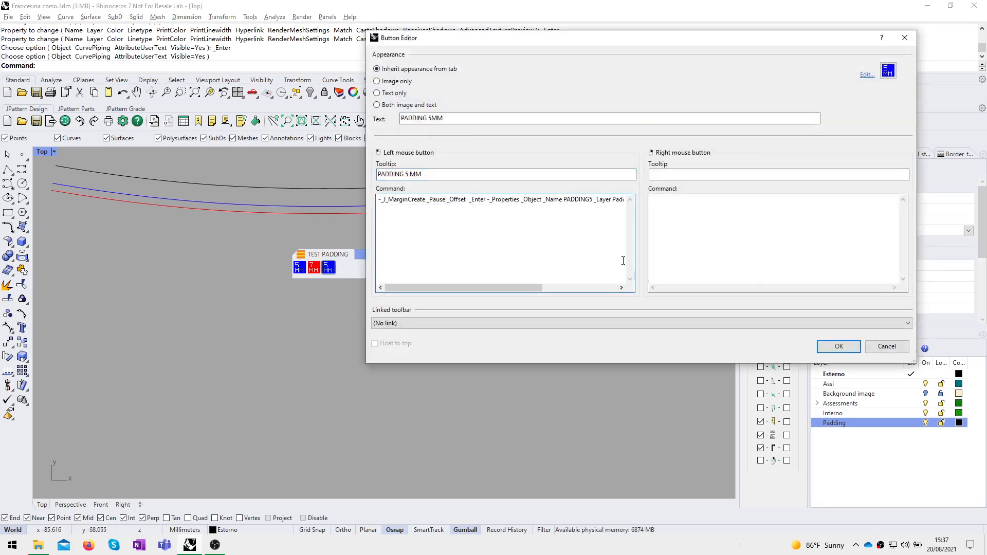
text(10)
click(595, 199)
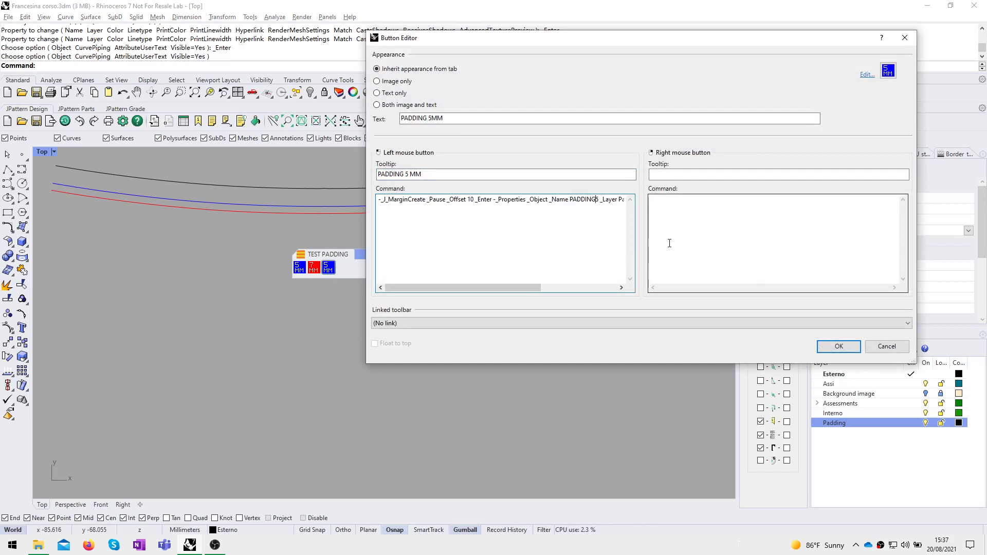
key(Delete)
text(10)
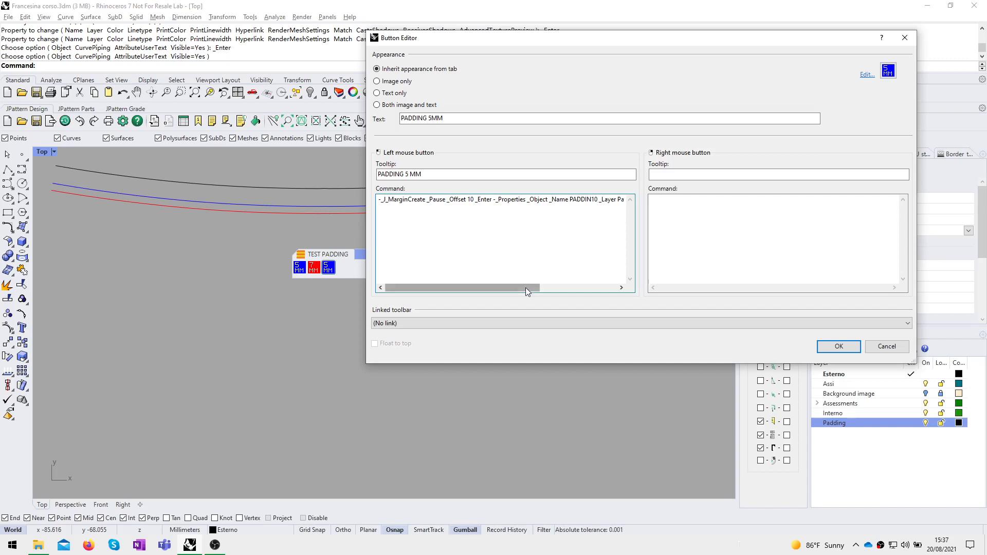
Step: Set the object color in the offset 10 button's macro to 0,255,0
drag(525, 288, 604, 289)
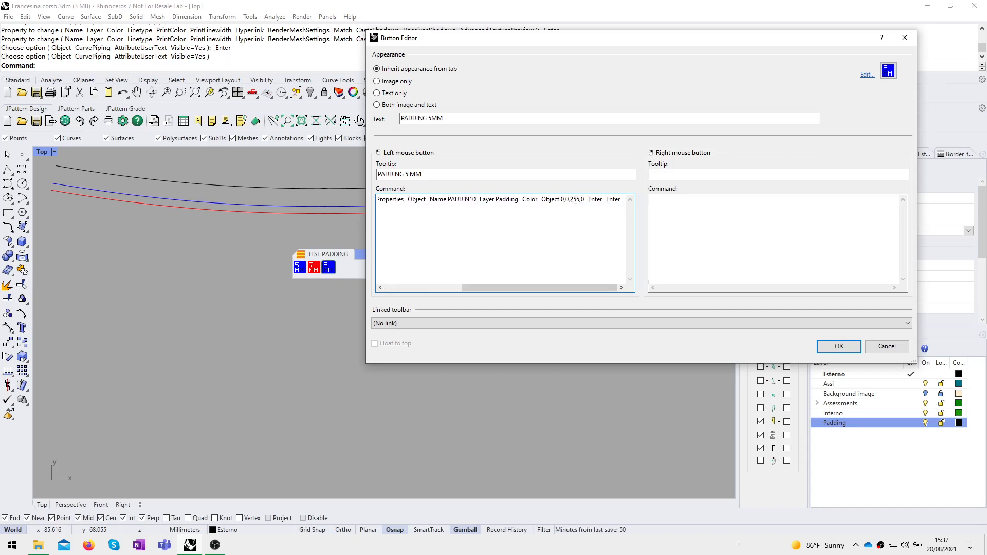
key(Delete)
key(Delete)
key(Delete)
key(BackSpace)
text(0)
key(BackSpace)
text(255)
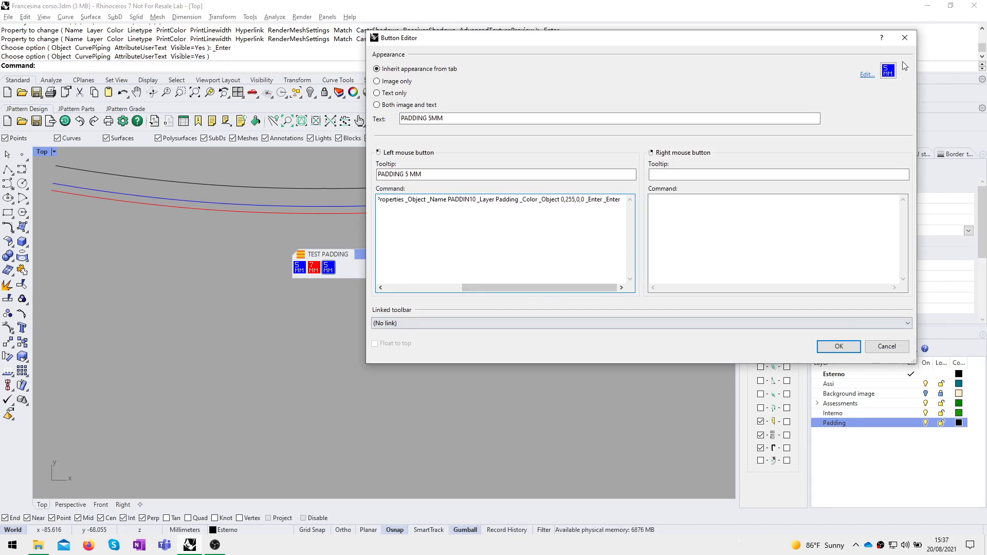
Step: Open the offset 10 button's bitmap for editing and change the red custom palette color to green with RGB 1,255,0
click(888, 70)
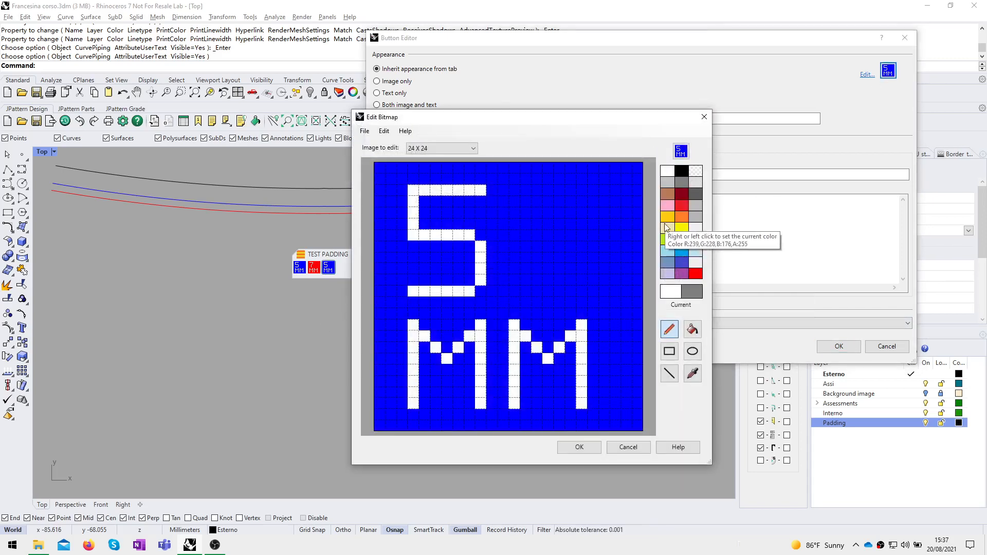
click(694, 274)
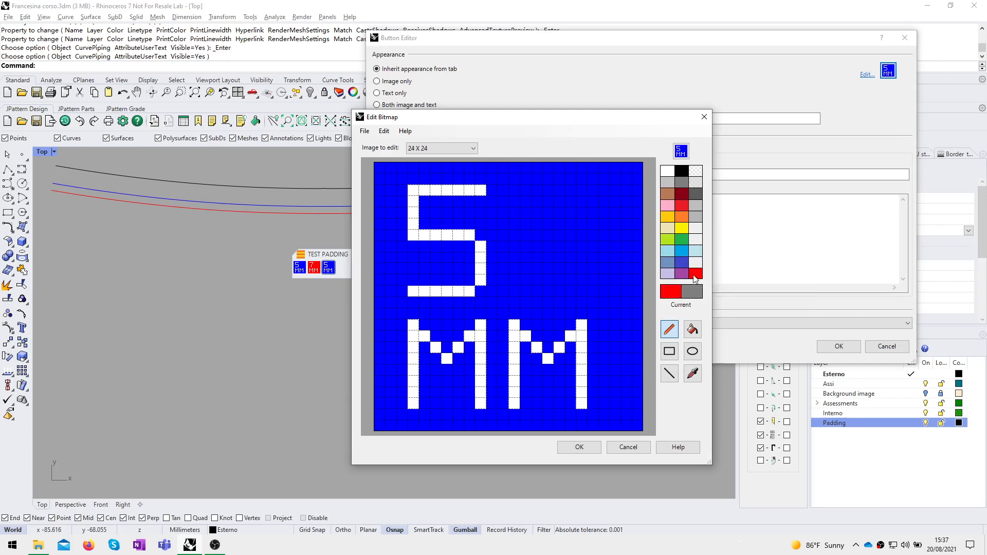
double_click(695, 275)
drag(298, 169, 299, 191)
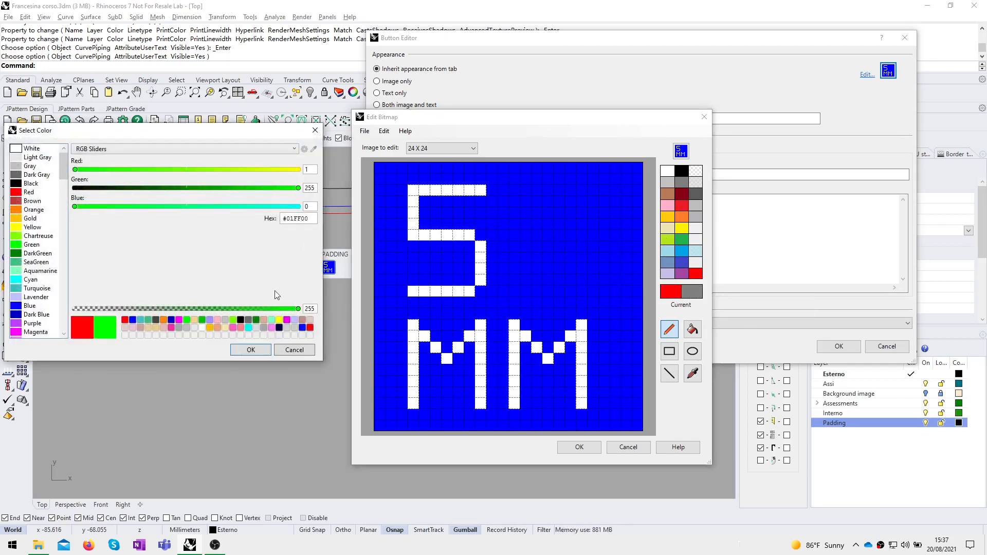
click(248, 352)
Step: Fill the icon's blue background with the custom green and fill over the white 5 with the same green
click(692, 328)
click(584, 267)
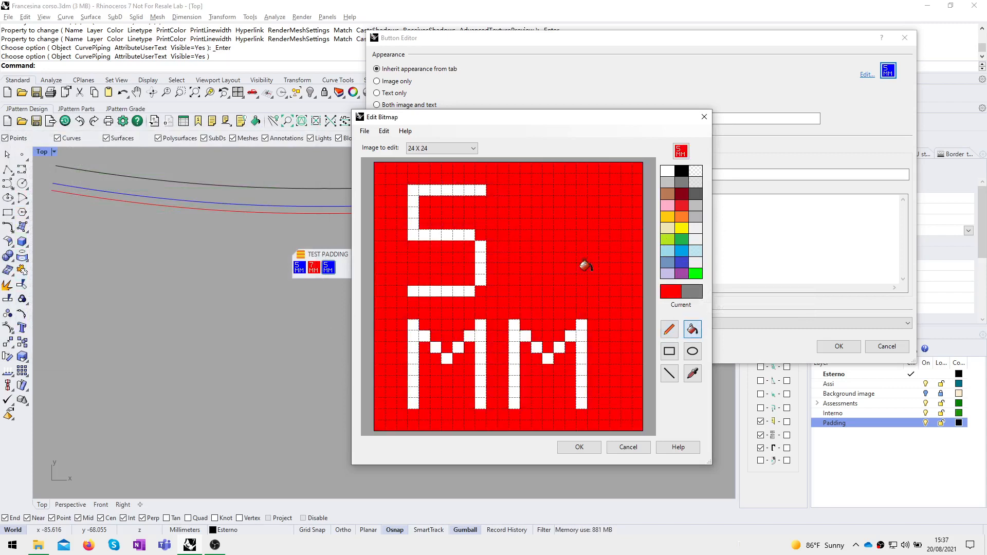
click(695, 273)
click(424, 241)
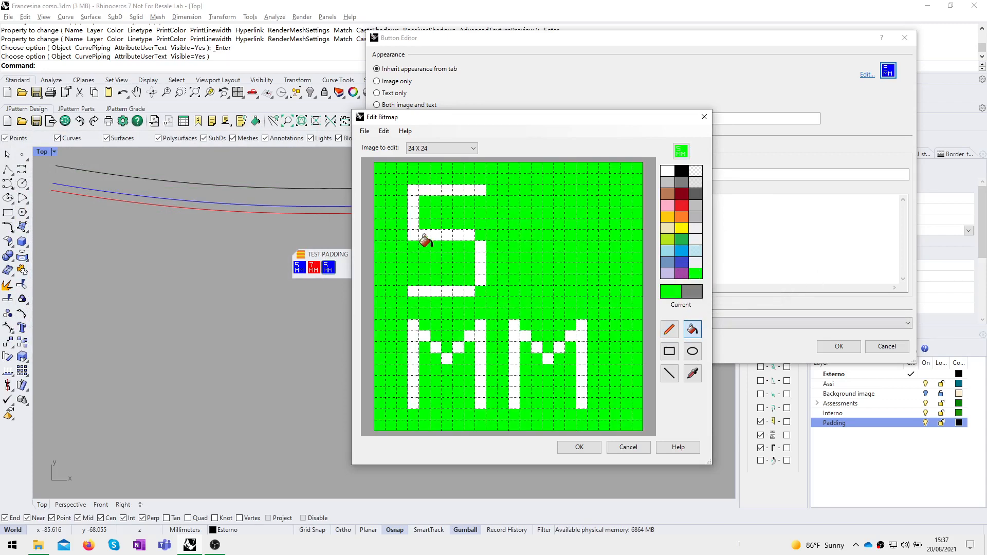
click(478, 251)
click(432, 234)
click(429, 291)
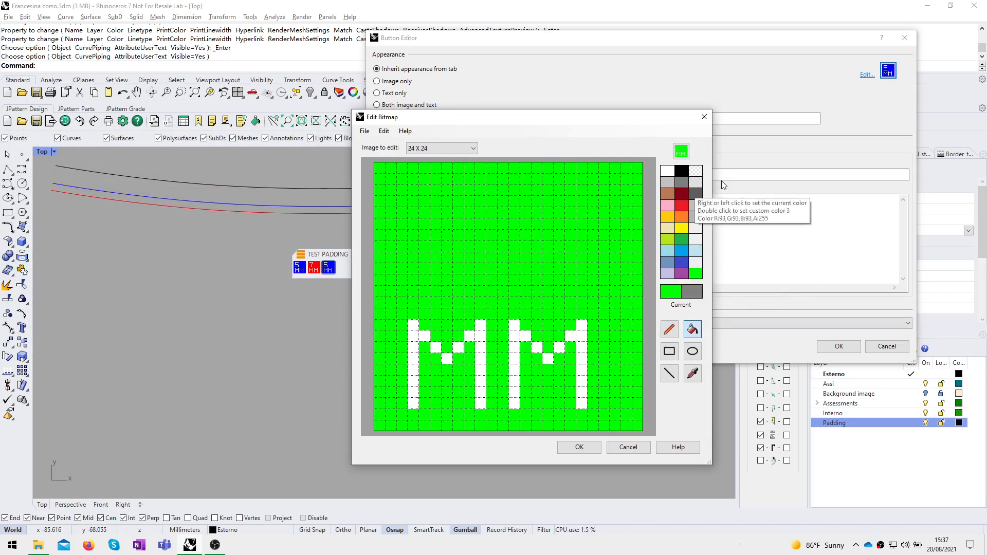
Step: Draw a white 1 with a base line above the first M of the icon using the pencil
click(668, 172)
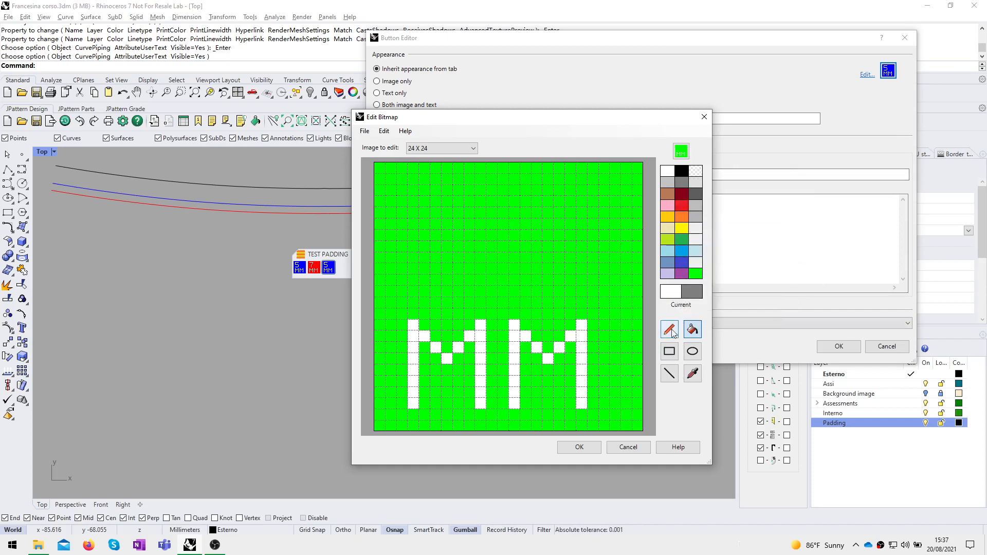
click(669, 330)
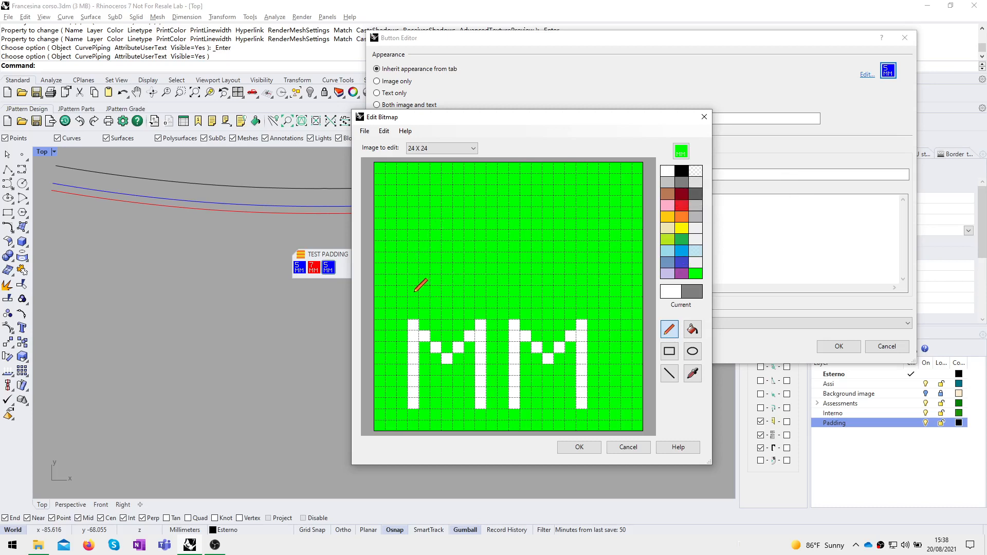
mouse_move(415, 290)
mouse_down()
mouse_move(482, 291)
mouse_move(454, 251)
mouse_up()
key(ctrl+z)
drag(448, 286, 447, 191)
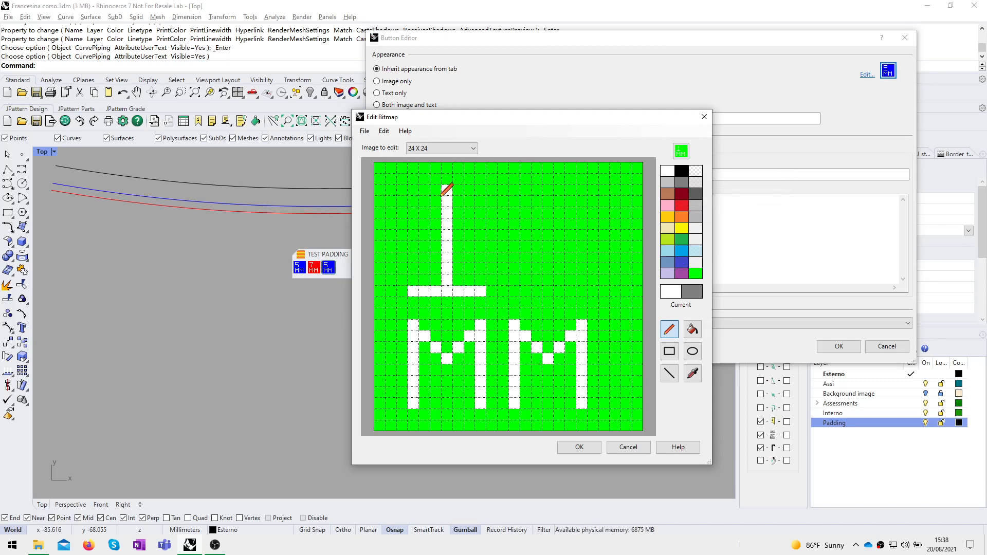
click(432, 201)
click(414, 235)
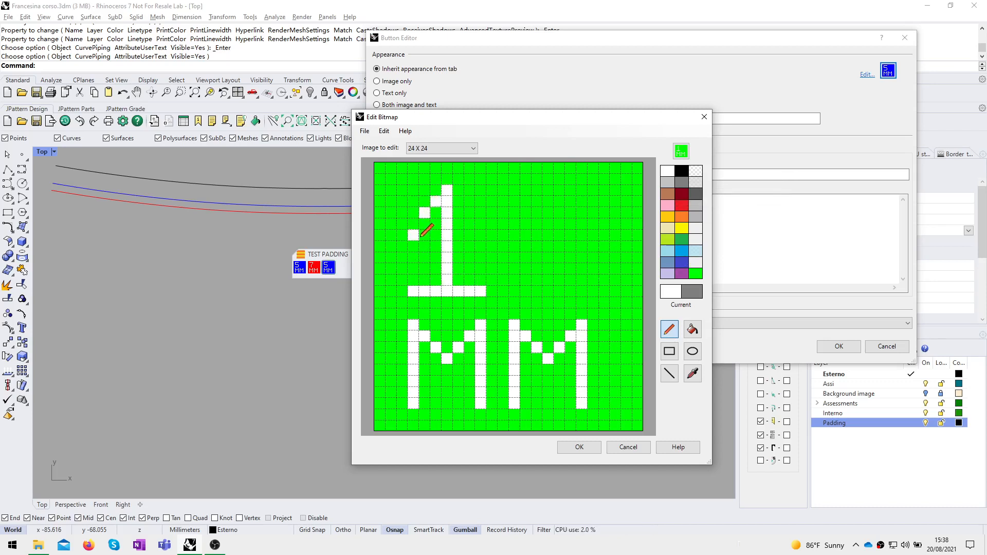
drag(417, 229, 414, 236)
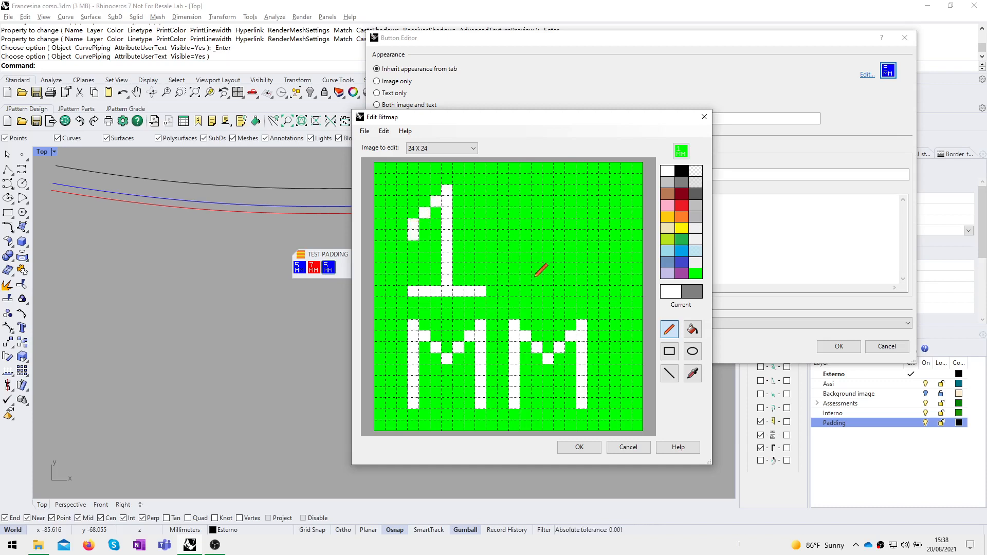
key(ctrl+z)
Step: Draw a white 0 beside the 1 above the second M, and apply the bitmap and the button changes
drag(535, 291, 561, 292)
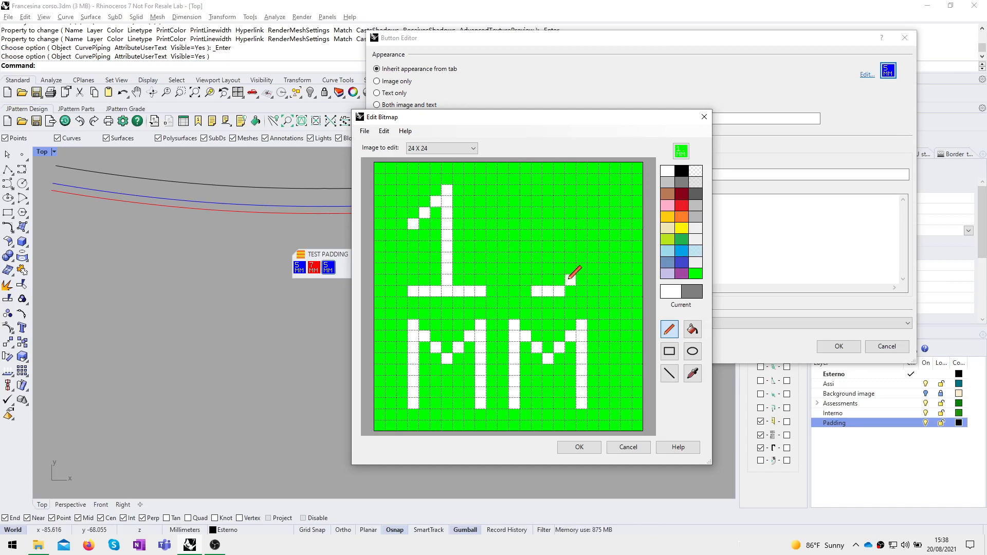
click(524, 279)
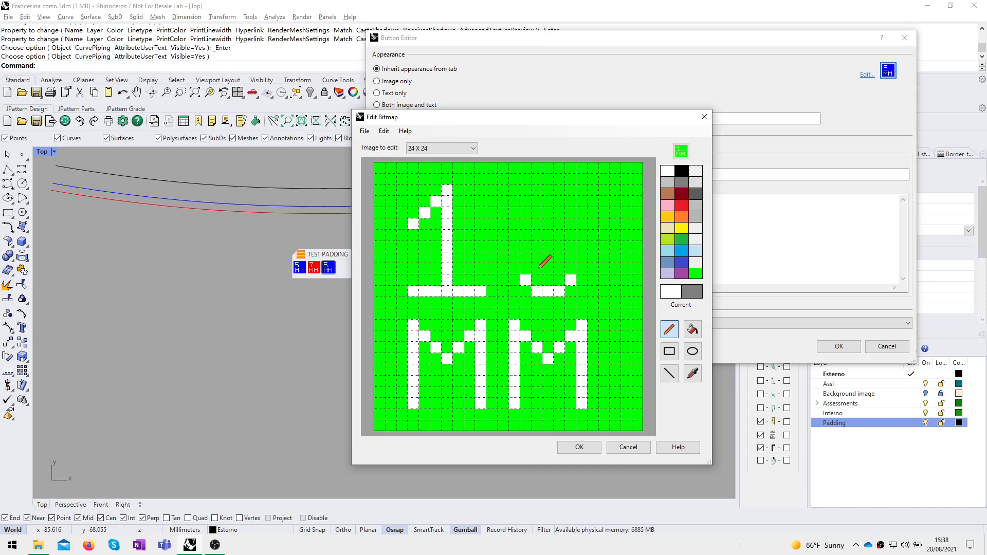
mouse_move(537, 190)
mouse_down()
mouse_move(565, 190)
mouse_move(571, 201)
mouse_up()
click(525, 202)
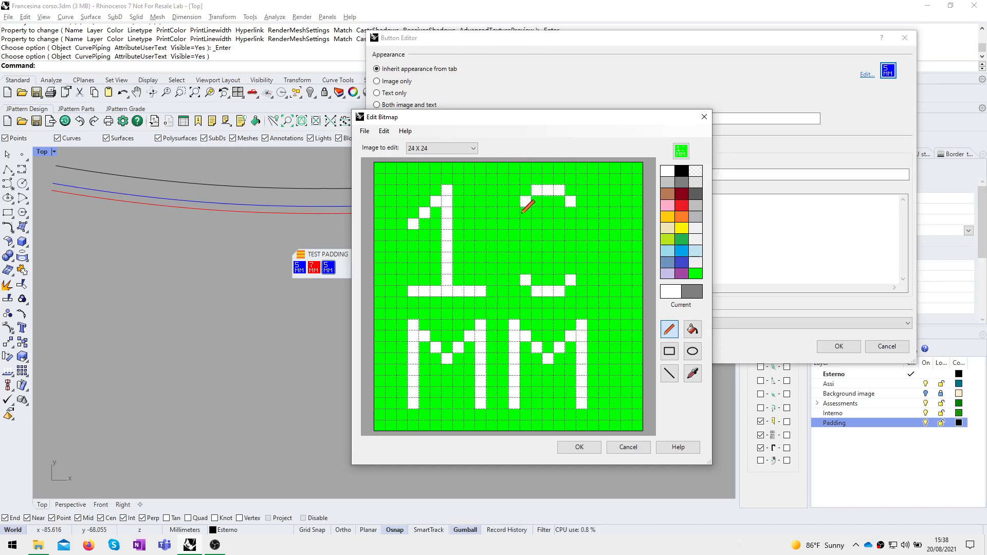
click(514, 212)
click(570, 213)
key(ctrl+z)
click(582, 212)
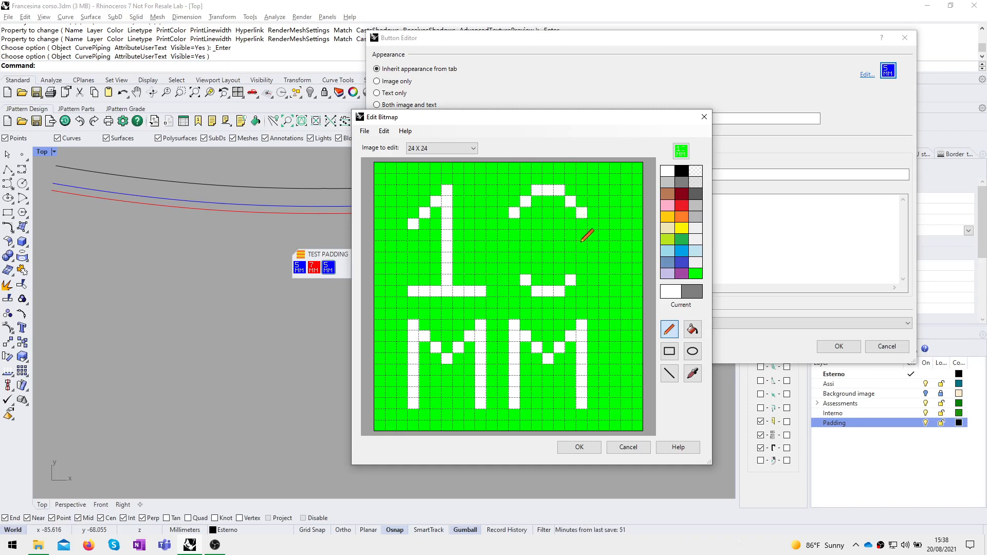
click(581, 267)
drag(514, 268, 516, 225)
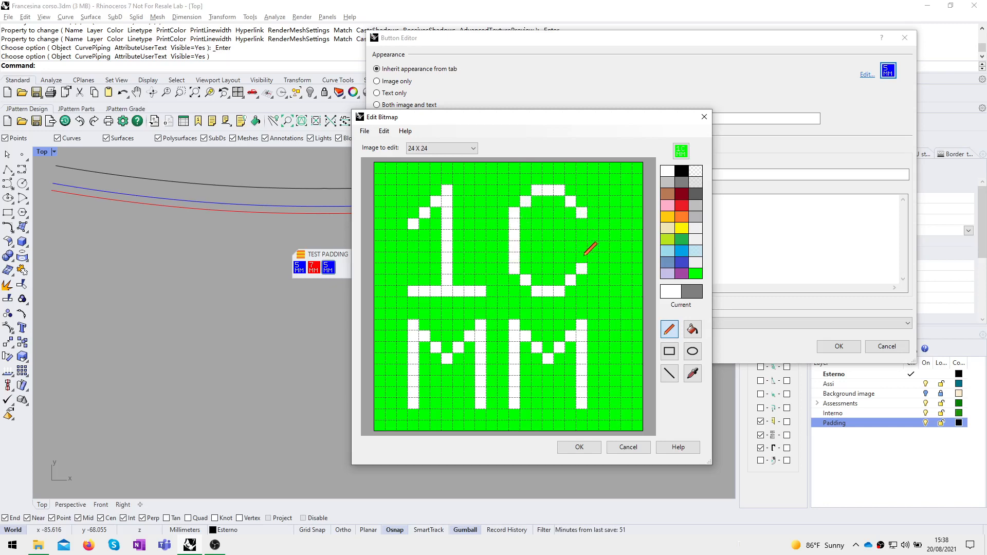
drag(585, 254, 584, 219)
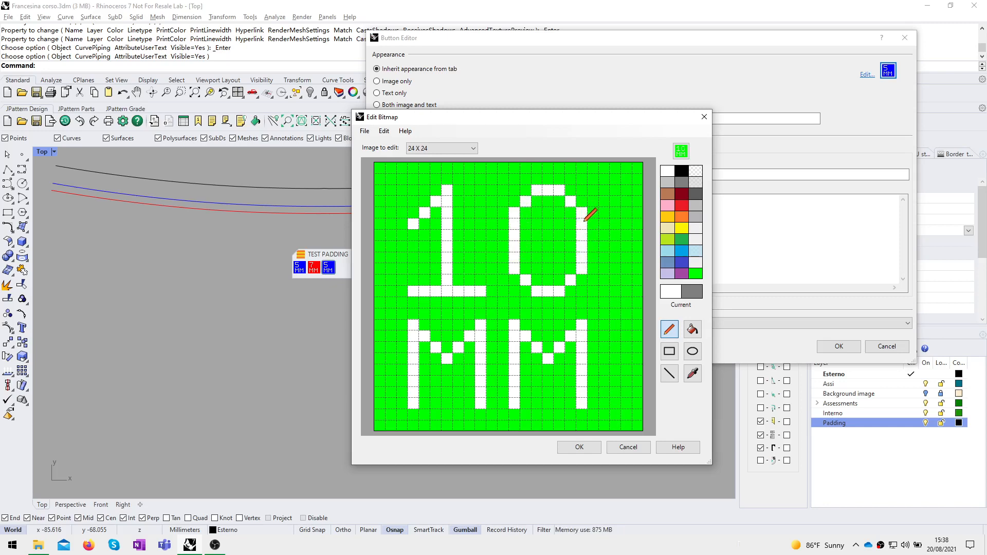
click(565, 456)
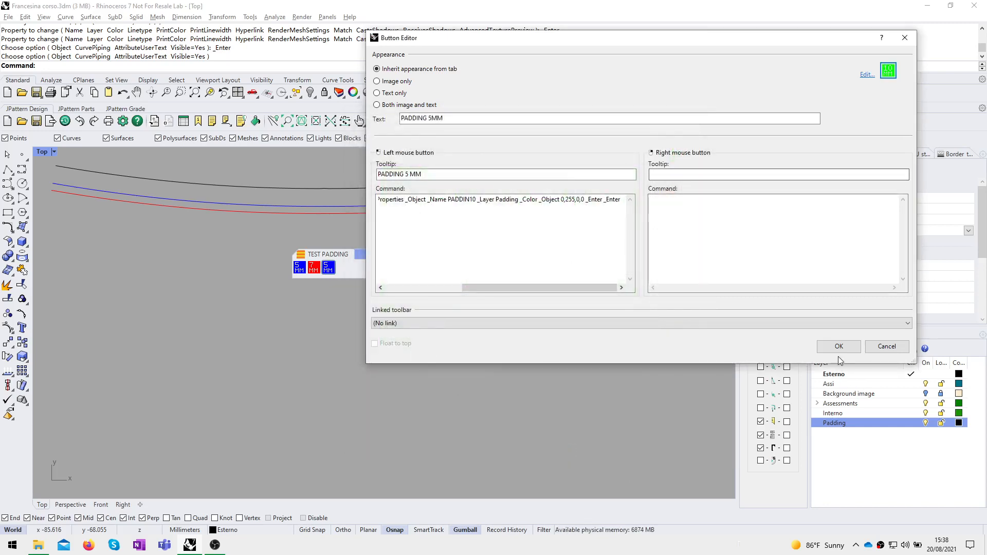
click(838, 346)
Step: Move the TEST PADDING toolbar aside and run the 10 MM button on the black curve to create its margin curve
drag(359, 251, 430, 252)
click(399, 267)
click(365, 189)
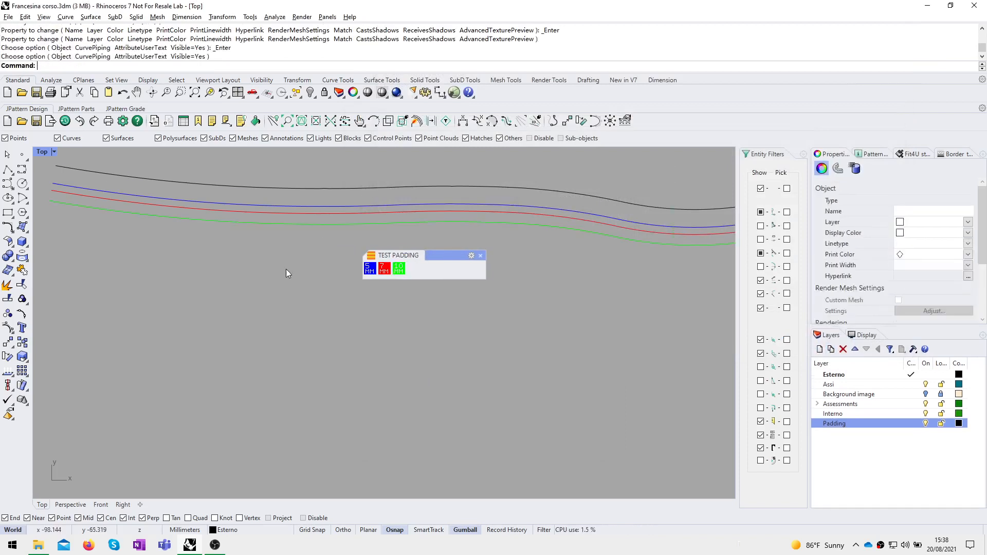
Step: Select the blue, red and green margin curves together and examine their shared layer and object properties
scroll(300, 221, up, 2)
drag(300, 221, 294, 264)
key(Escape)
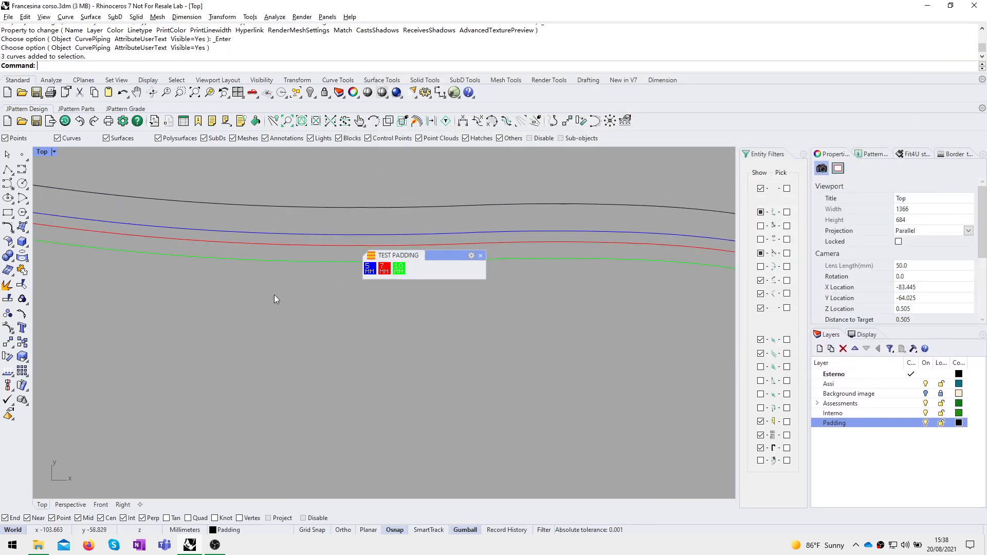
key(Right)
drag(229, 227, 229, 228)
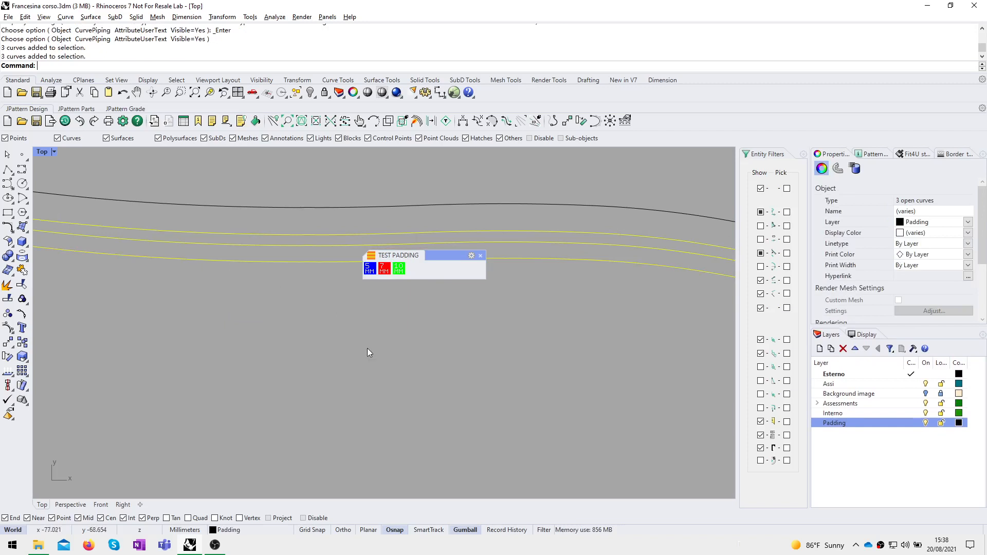
click(258, 297)
drag(227, 221, 214, 320)
click(347, 302)
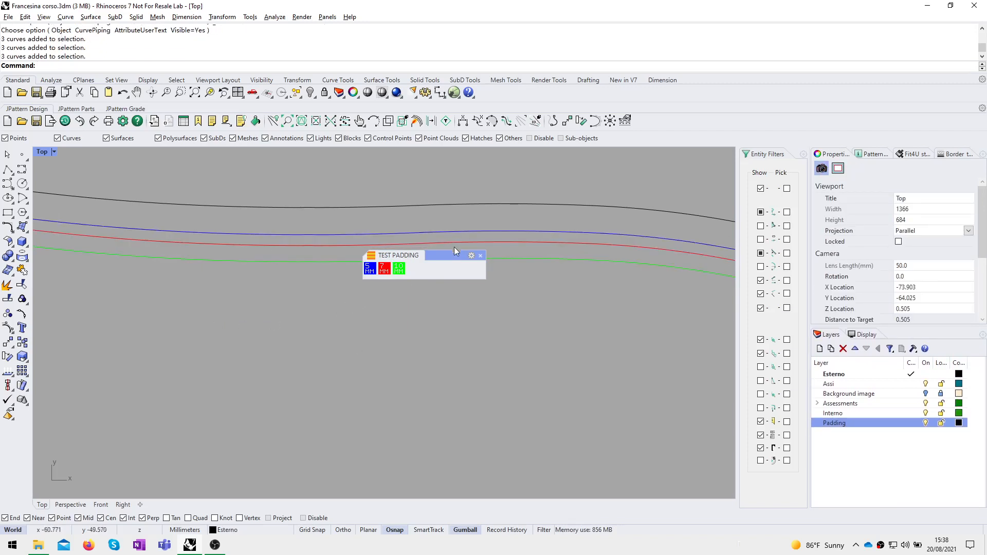
Step: Move the TEST PADDING toolbar clear of the curves and delete the blue, red and green margin curves
drag(454, 249, 564, 271)
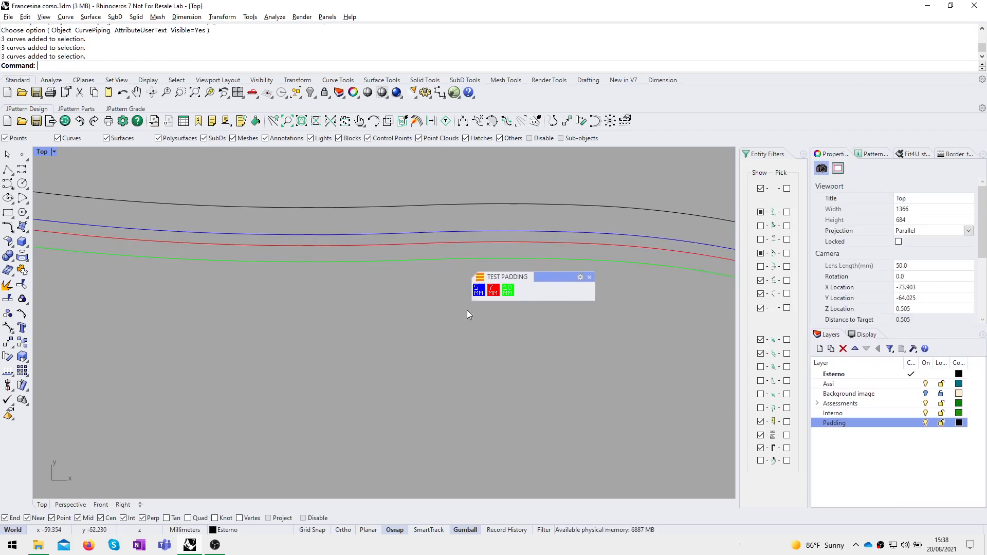
drag(355, 277, 334, 226)
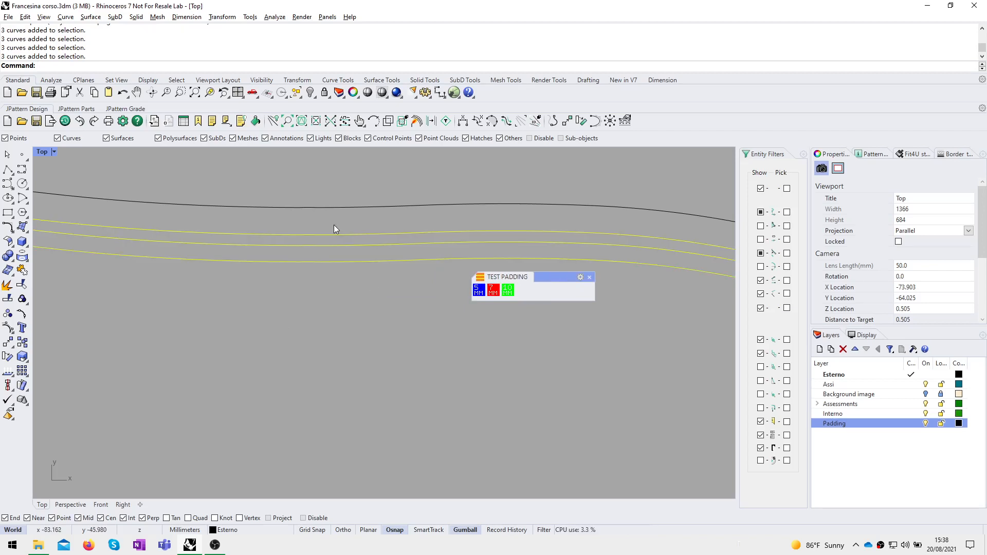
key(Delete)
Step: Run the 5 MM, 7 MM and 10 MM toolbar buttons on the black curve to recreate its margin curves
click(328, 208)
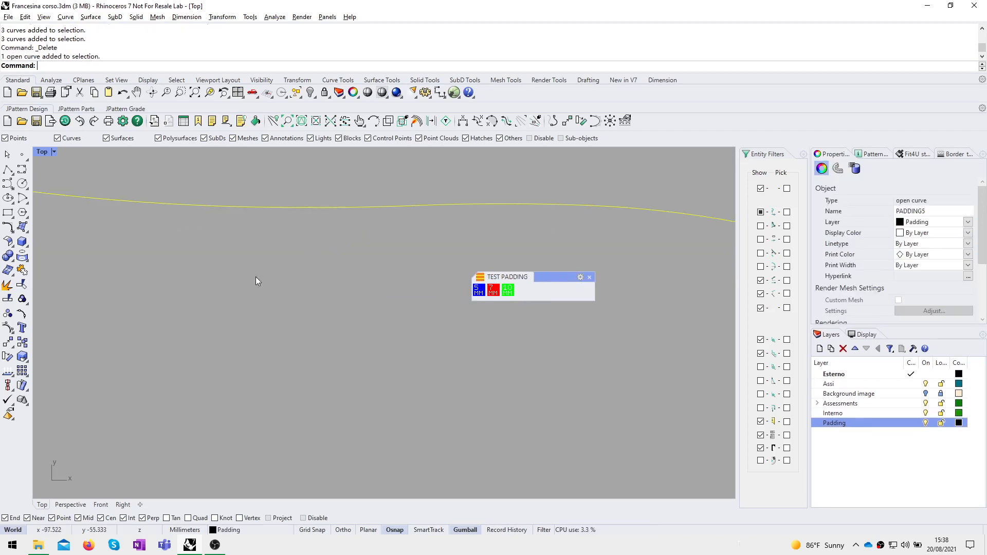
click(39, 108)
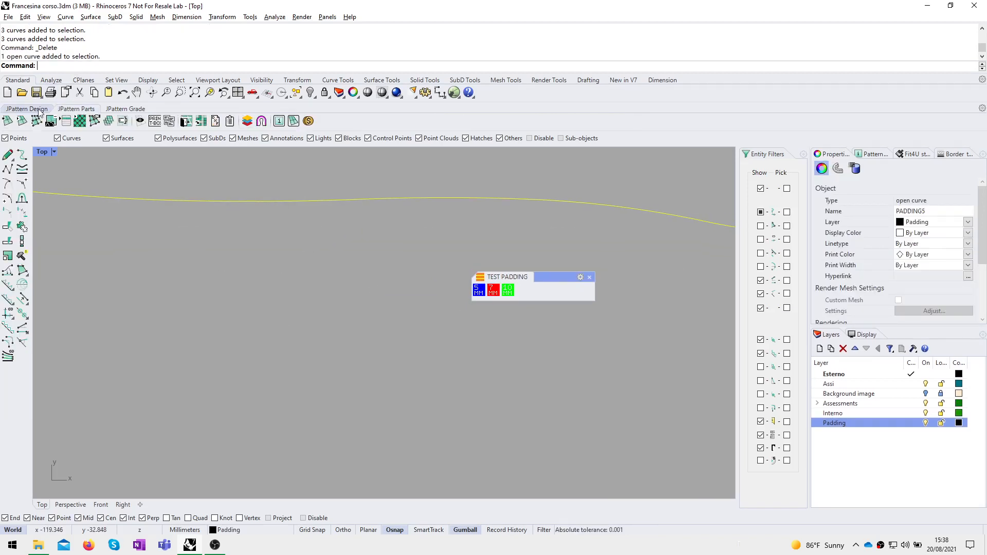
drag(537, 277, 119, 284)
click(60, 297)
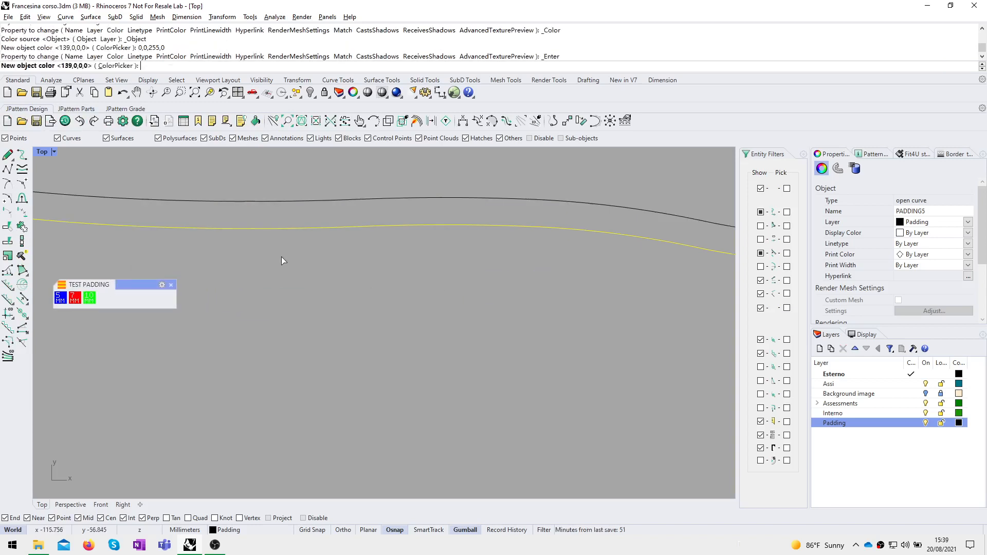
click(74, 297)
click(208, 201)
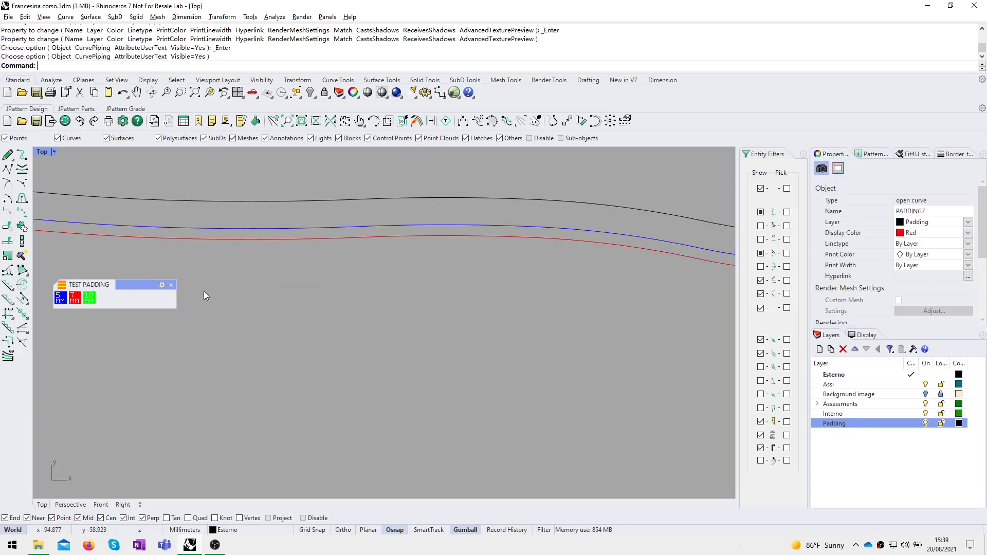
click(89, 297)
click(273, 201)
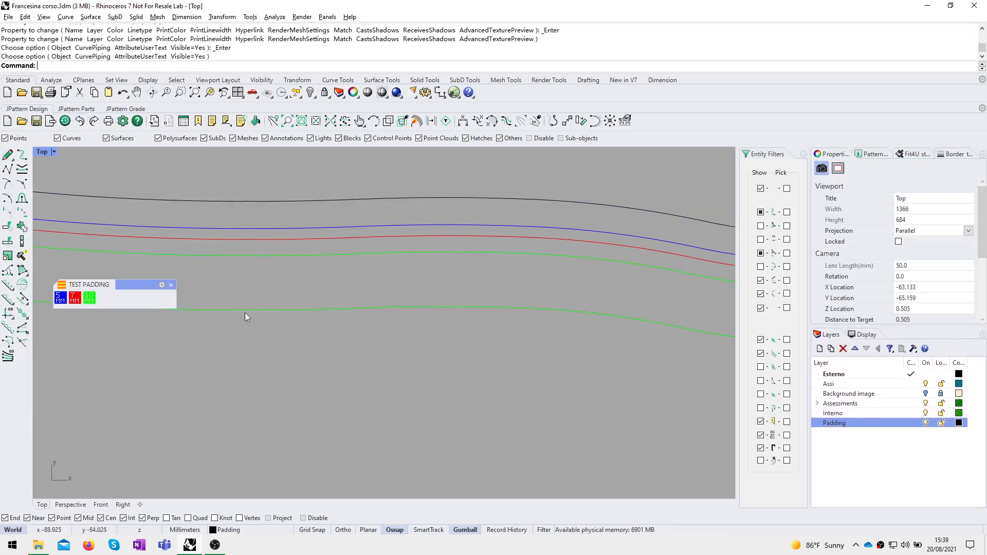
Step: Try reshaping the black curve by moving one of its edit points downward, and undo the move
click(304, 200)
scroll(303, 230, down, 4)
click(284, 211)
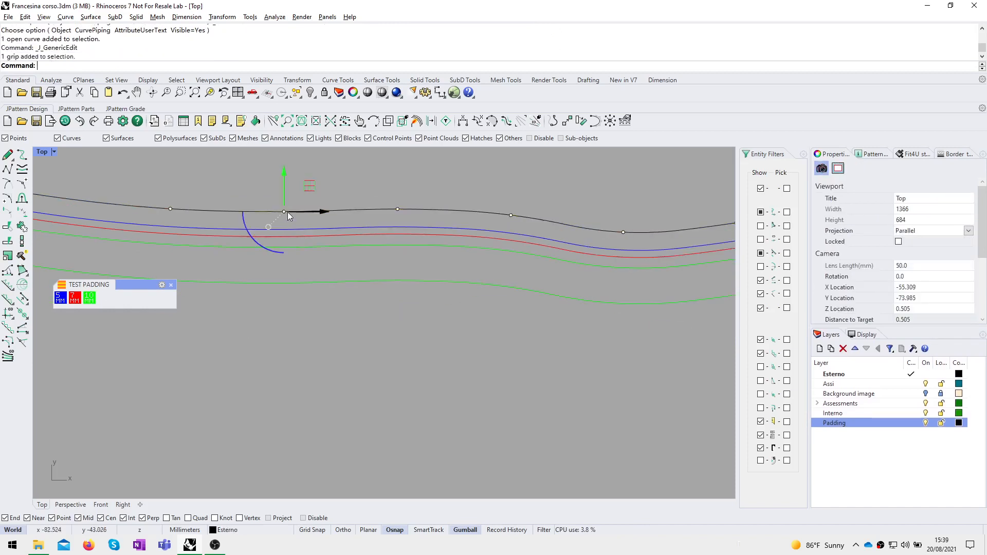
drag(309, 186, 307, 211)
click(302, 328)
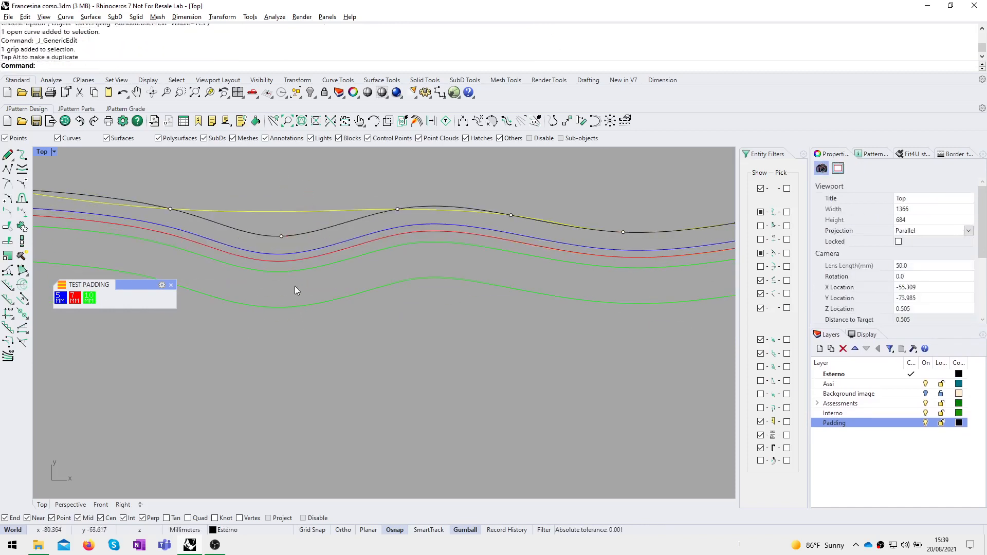
key(Escape)
key(ctrl+z)
Step: Move the TEST PADDING toolbar below the curves and delete all four colored margin curves, keeping the black curve
right_drag(294, 312, 267, 295)
click(325, 319)
scroll(317, 316, down, 2)
drag(113, 288, 204, 315)
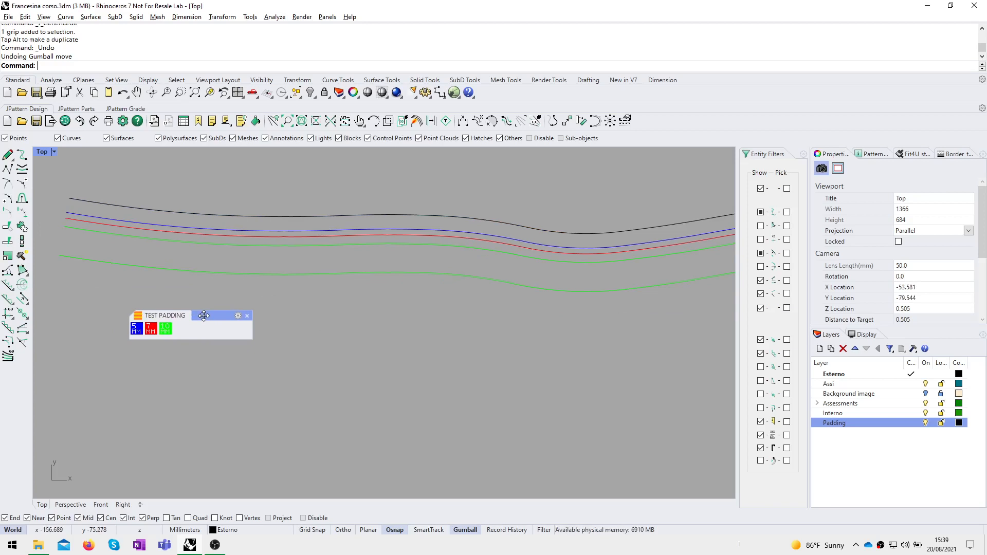
right_drag(446, 223, 327, 300)
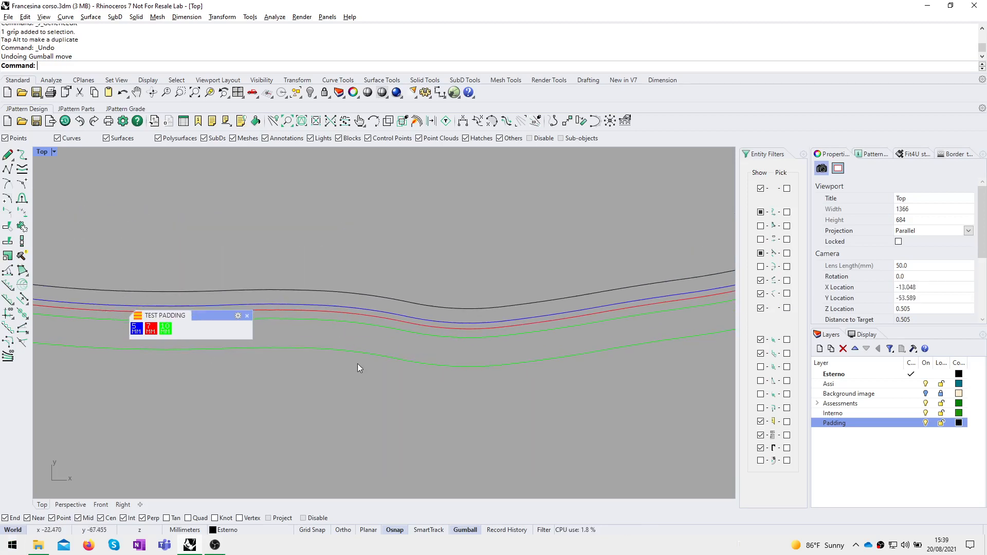
drag(362, 371, 337, 307)
key(Delete)
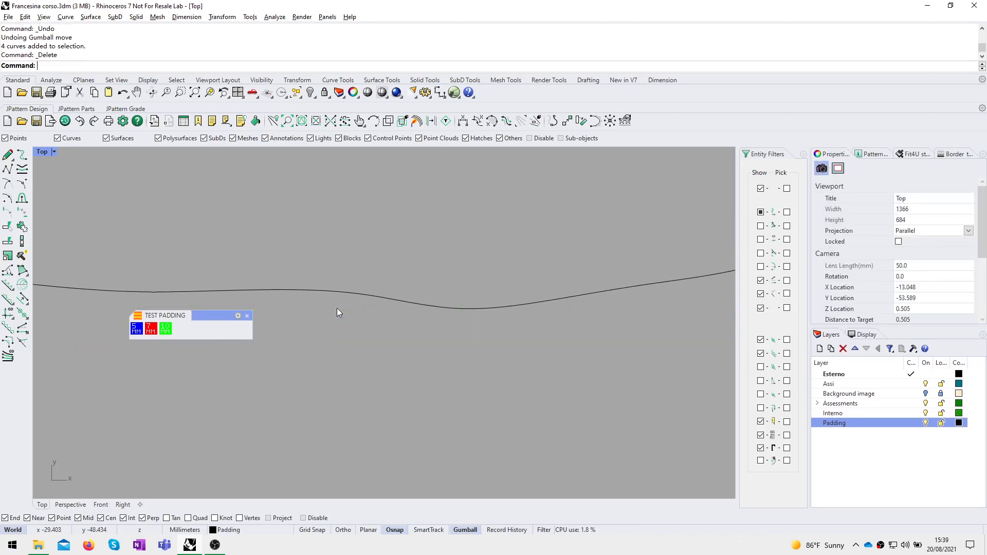
right_drag(317, 282, 371, 284)
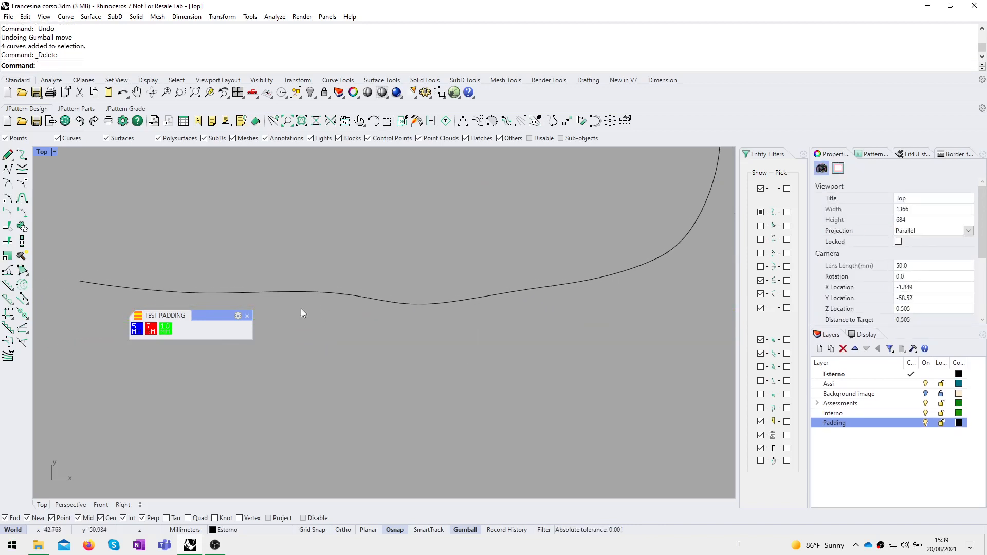
Step: Close the TEST PADDING toolbar, leaving the black curve unobstructed in the viewport
click(248, 318)
right_drag(279, 317, 255, 359)
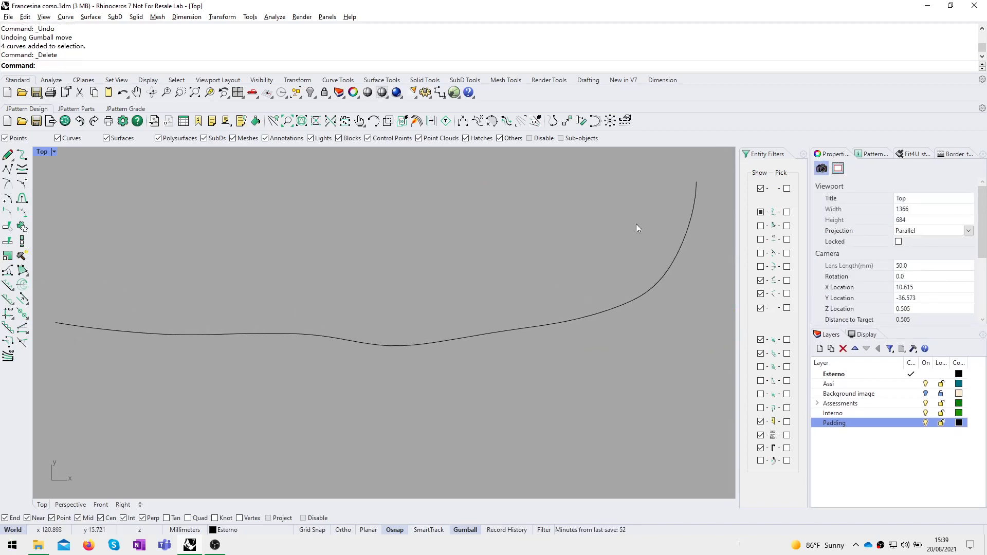
Step: Start a new border template in the Margin category with a 5 mm margin and the boundary moved to the margin
click(954, 154)
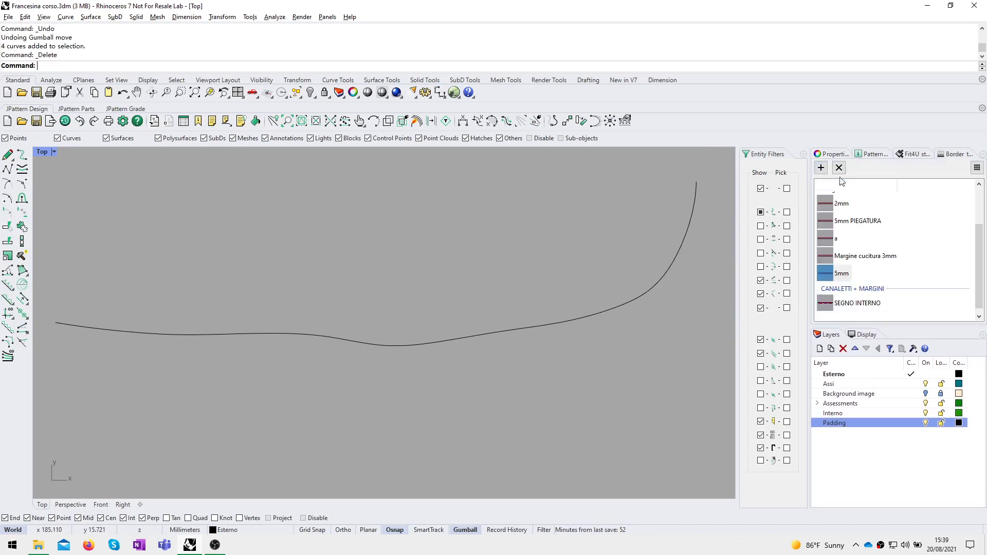
click(821, 168)
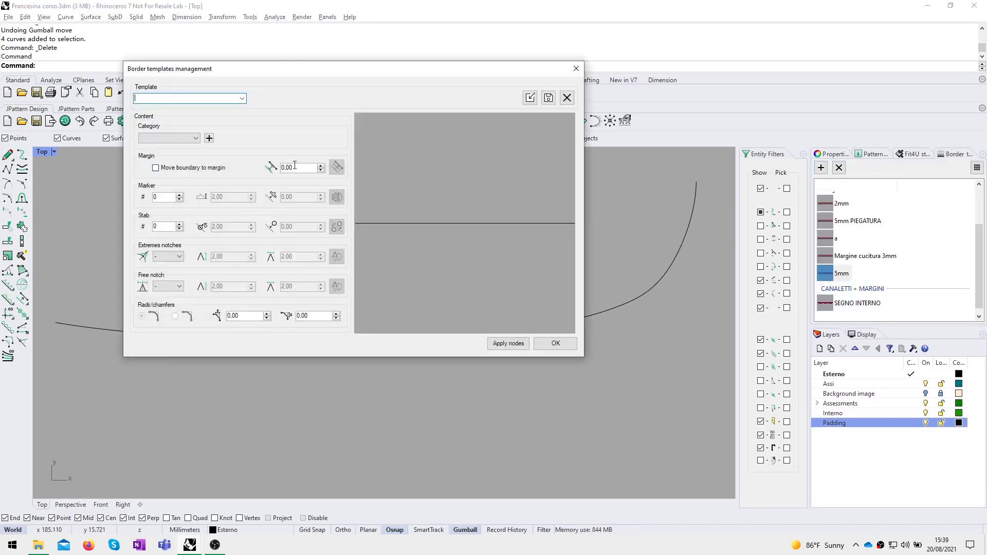
click(189, 171)
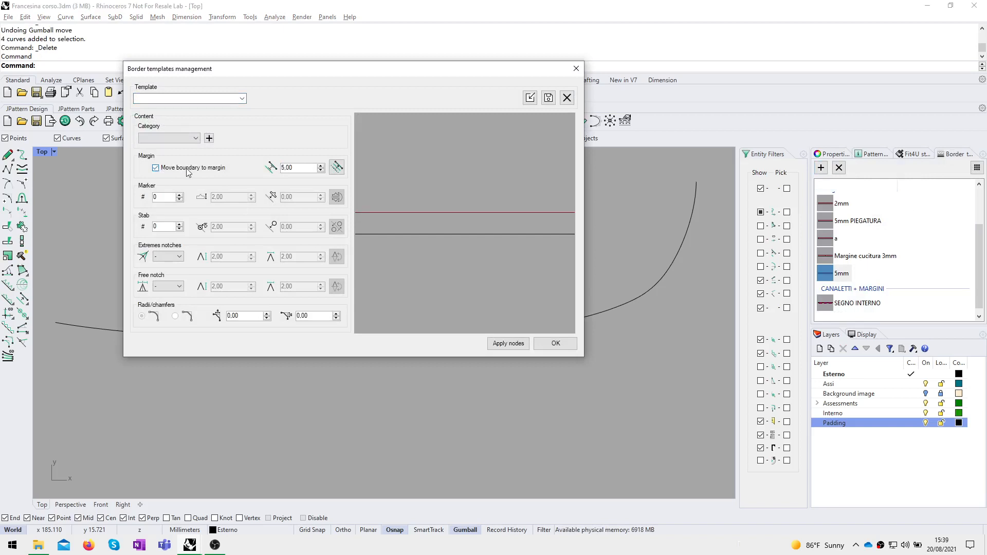
click(179, 138)
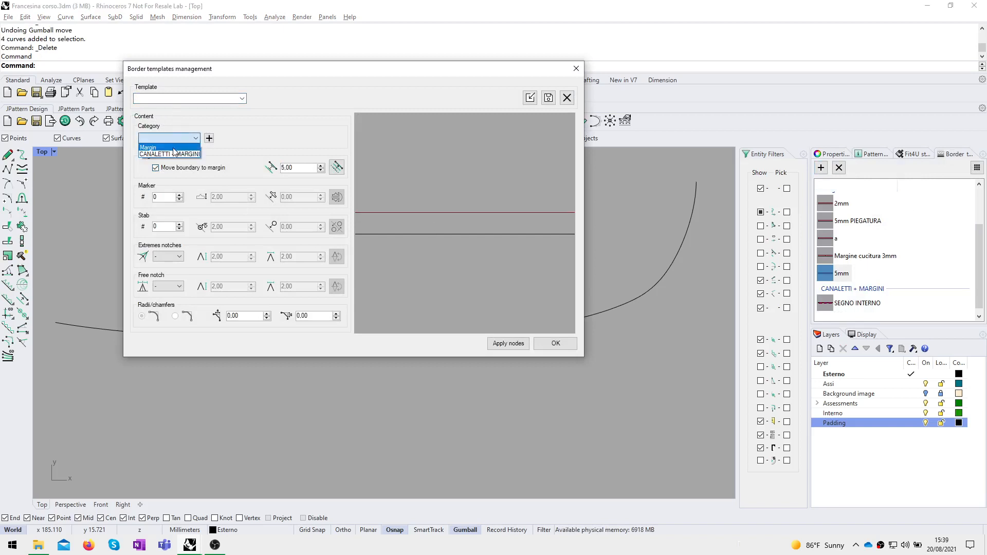
click(177, 153)
Step: Name the border template "5mm mrgin seam allowance" and save it to the template list
click(181, 98)
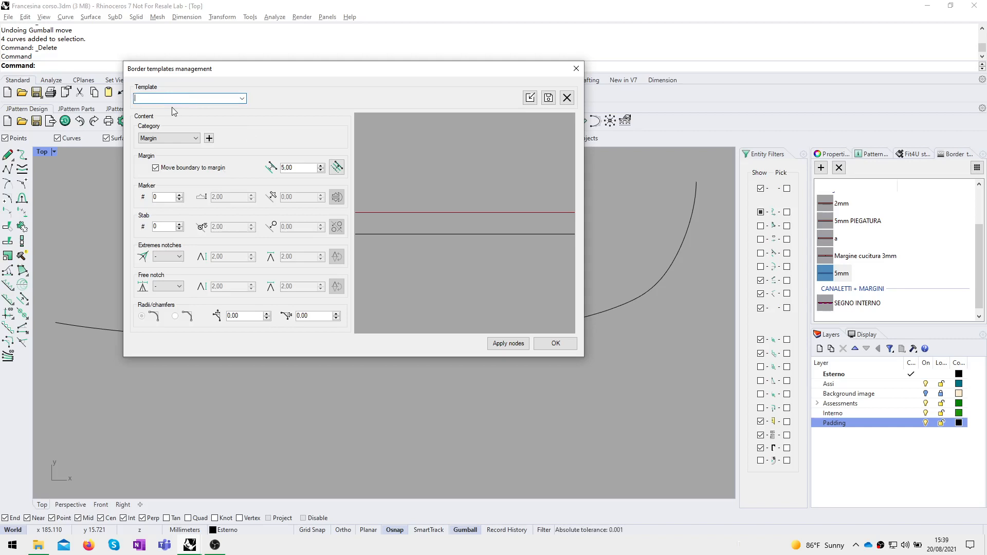
text(10)
key(BackSpace)
key(BackSpace)
text(5mm mrgin seam)
key(Return)
click(337, 238)
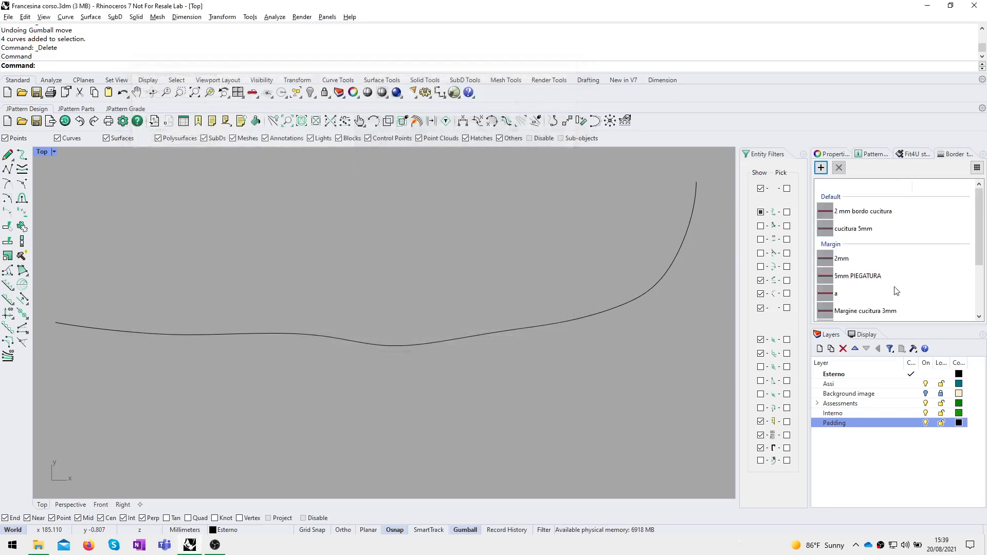
scroll(881, 273, down, 1)
scroll(868, 252, up, 1)
Step: Show the pattern parts list and activate the Tallone part
key(F2)
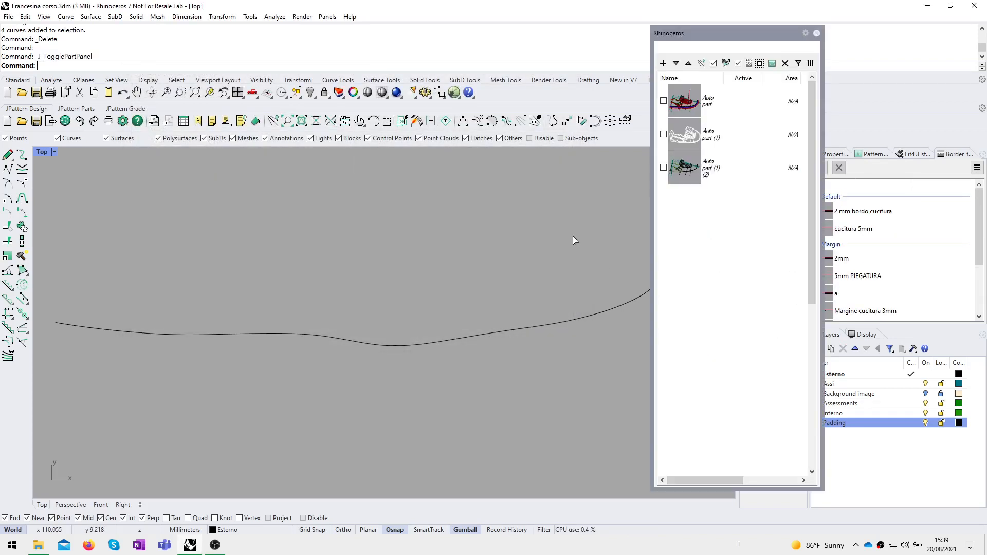
drag(749, 33, 719, 32)
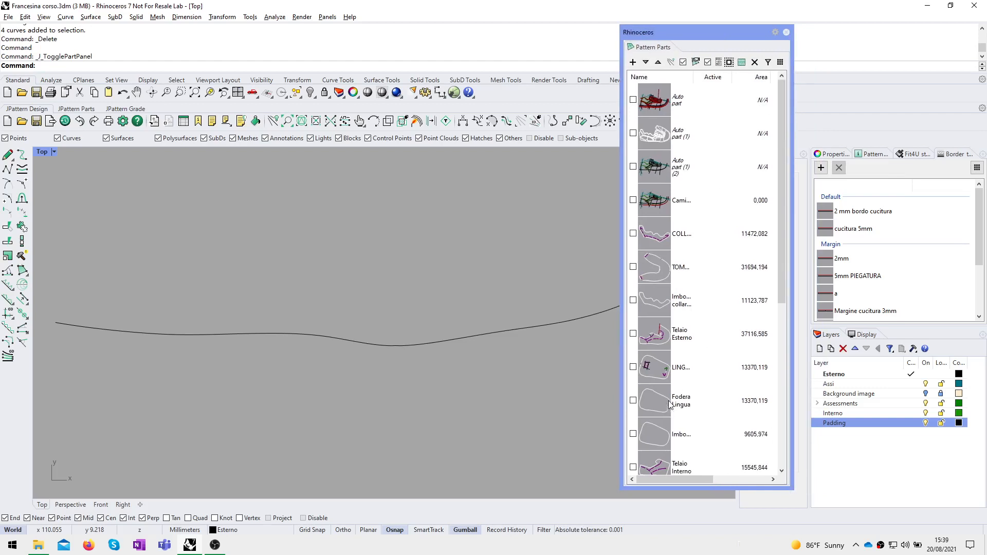
scroll(670, 405, down, 2)
double_click(660, 334)
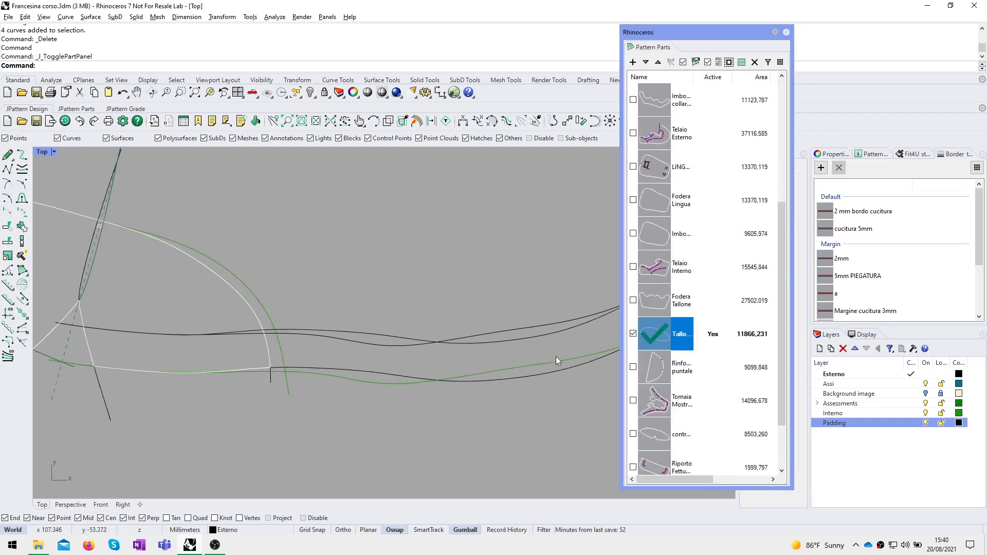
Step: Look over the Tallone outline and make Fodera Tallone the active part instead
scroll(368, 303, down, 3)
scroll(246, 286, up, 2)
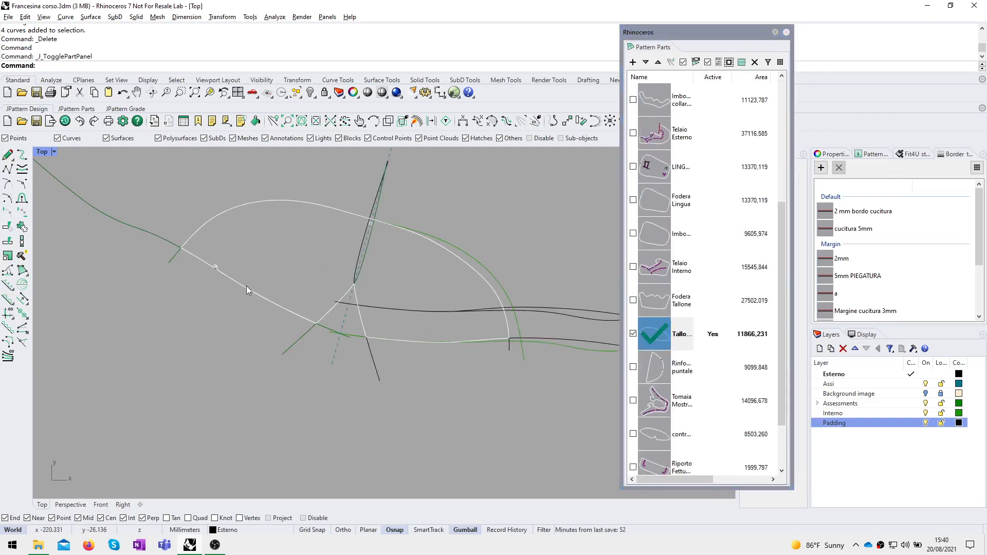
right_drag(282, 331, 261, 347)
scroll(392, 313, up, 1)
scroll(198, 220, up, 3)
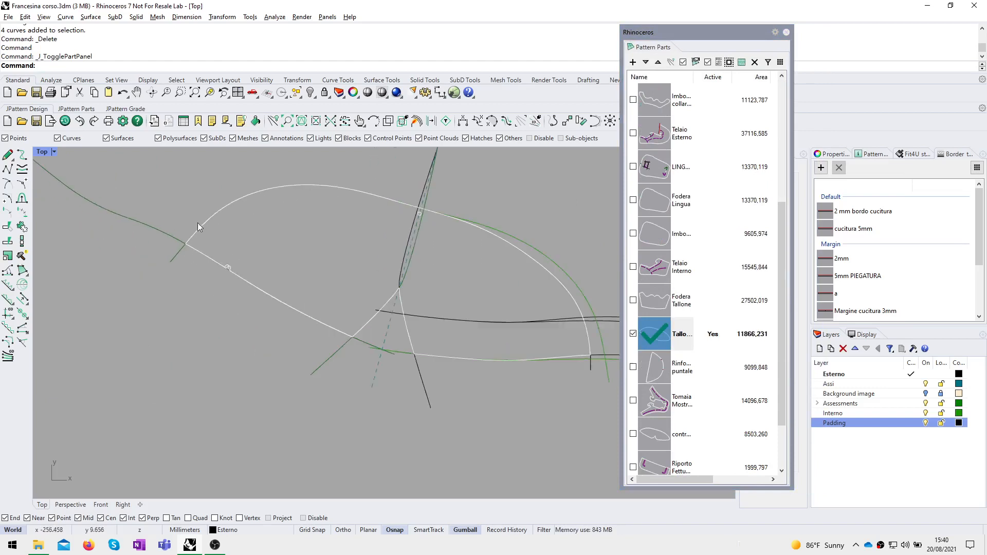
right_drag(268, 275, 162, 275)
click(662, 307)
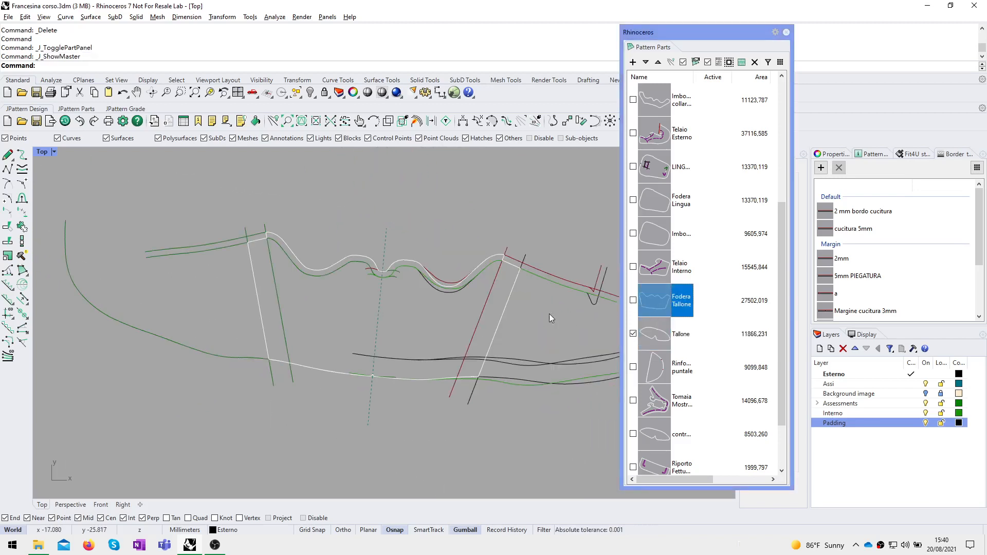
scroll(238, 258, up, 3)
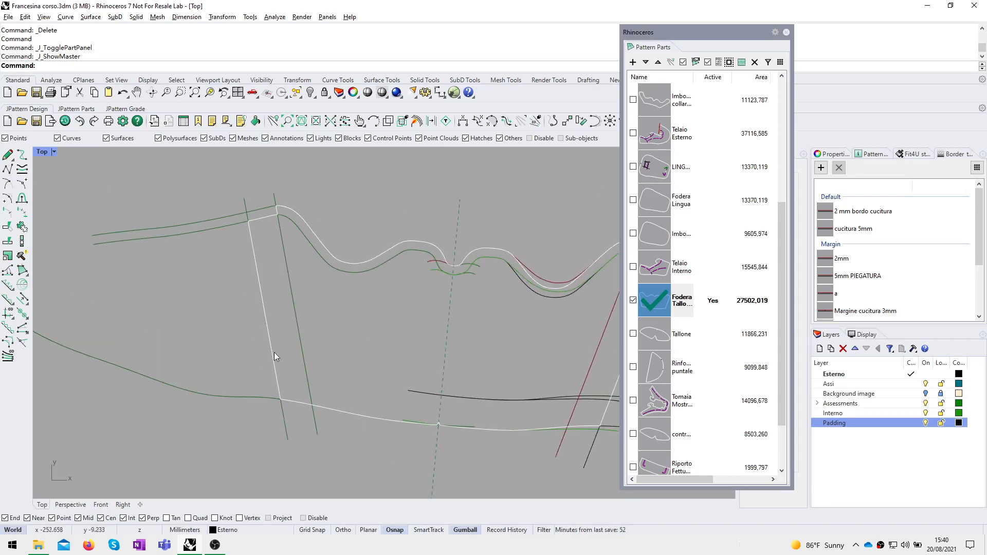
Step: Apply the "5mm mrgin seam allowance" border template externally to the slanted left edge of the Fodera Tallone part
scroll(843, 252, down, 1)
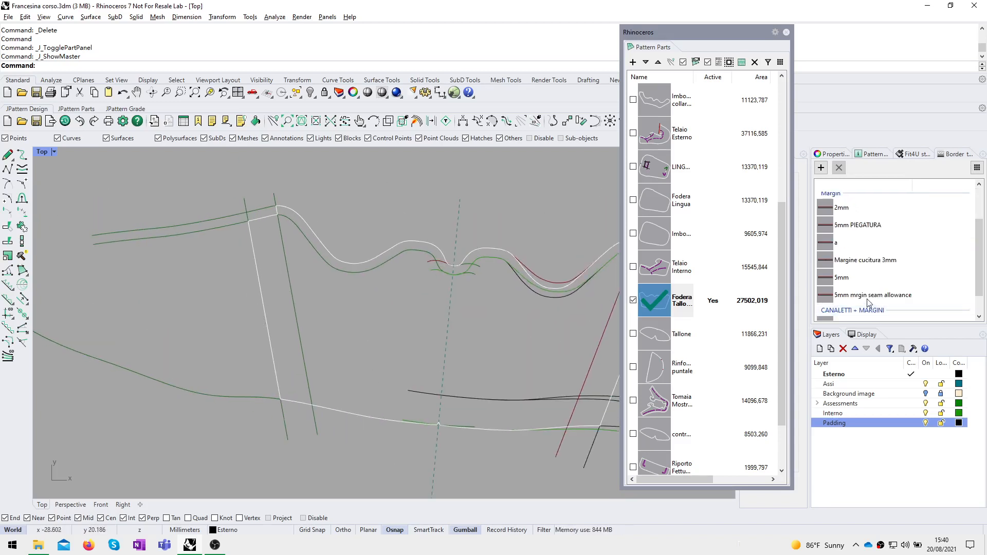
click(866, 296)
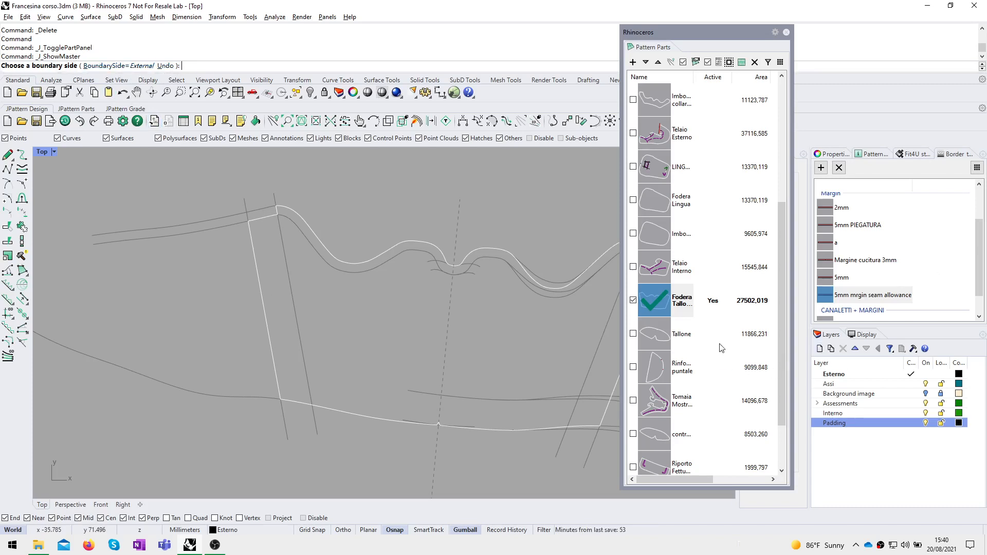
click(263, 313)
right_drag(265, 313, 224, 328)
click(224, 328)
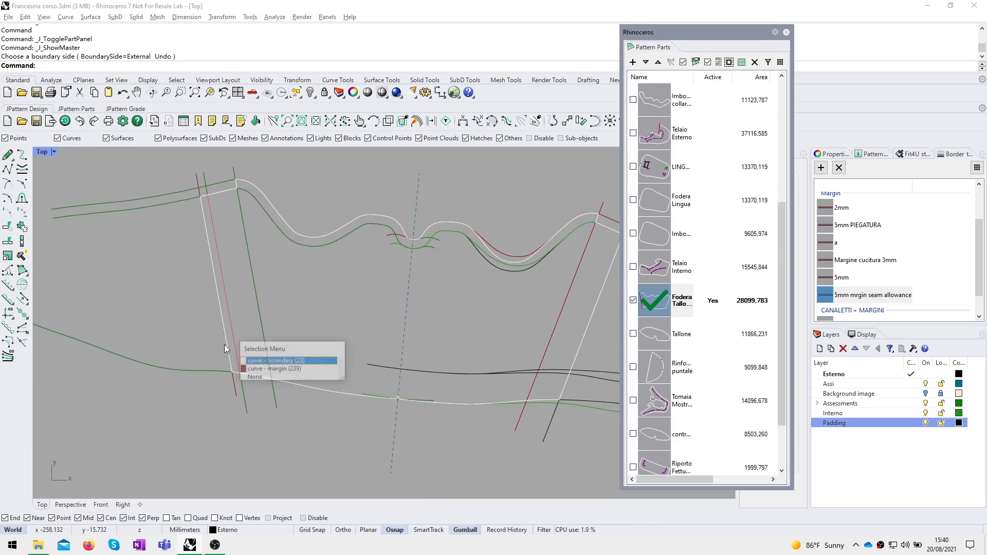
click(242, 379)
key(Escape)
scroll(272, 252, down, 4)
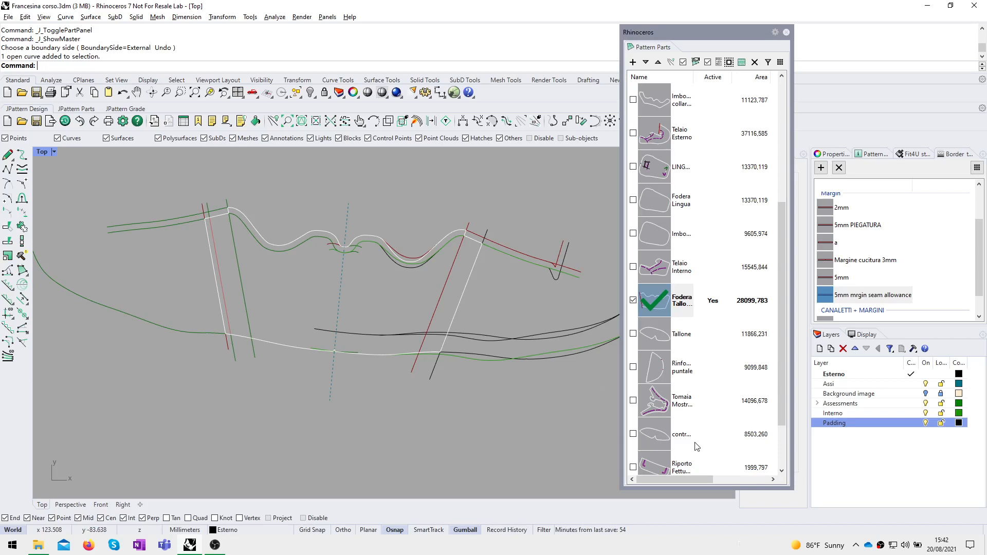
right_click(880, 545)
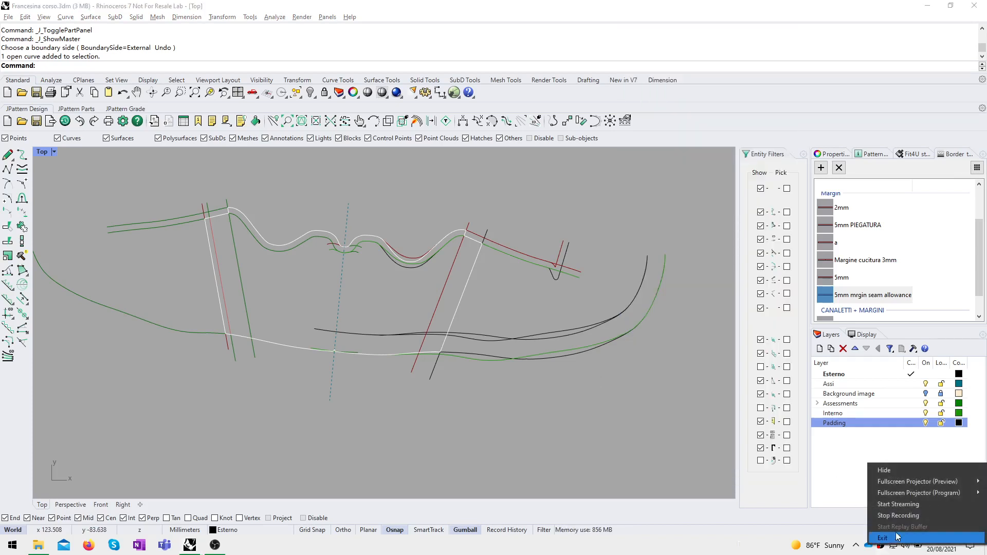